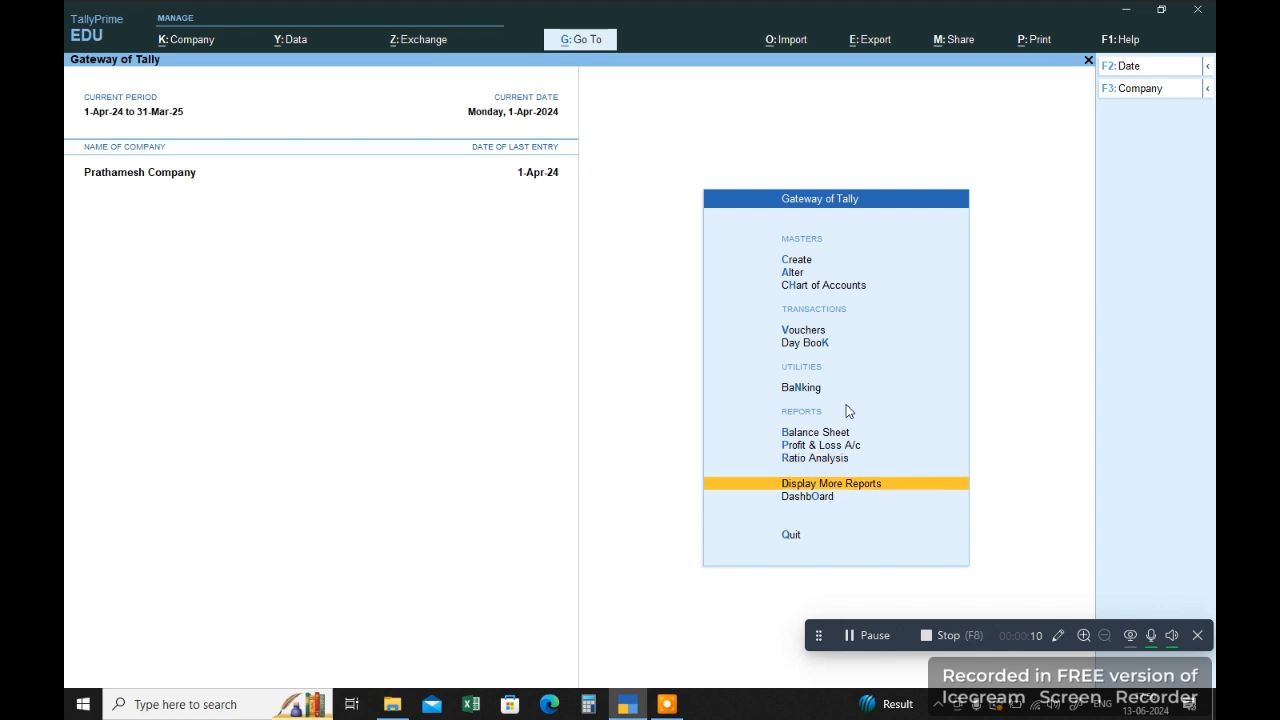
Step: Open the GSTR-1 report from the GST reports
{"action": "key", "text": "Return"}
{"action": "key", "text": "Down"}
{"action": "key", "text": "Down"}
{"action": "key", "text": "Down"}
{"action": "key", "text": "Down"}
{"action": "key", "text": "Down"}
{"action": "key", "text": "Down"}
{"action": "key", "text": "Down"}
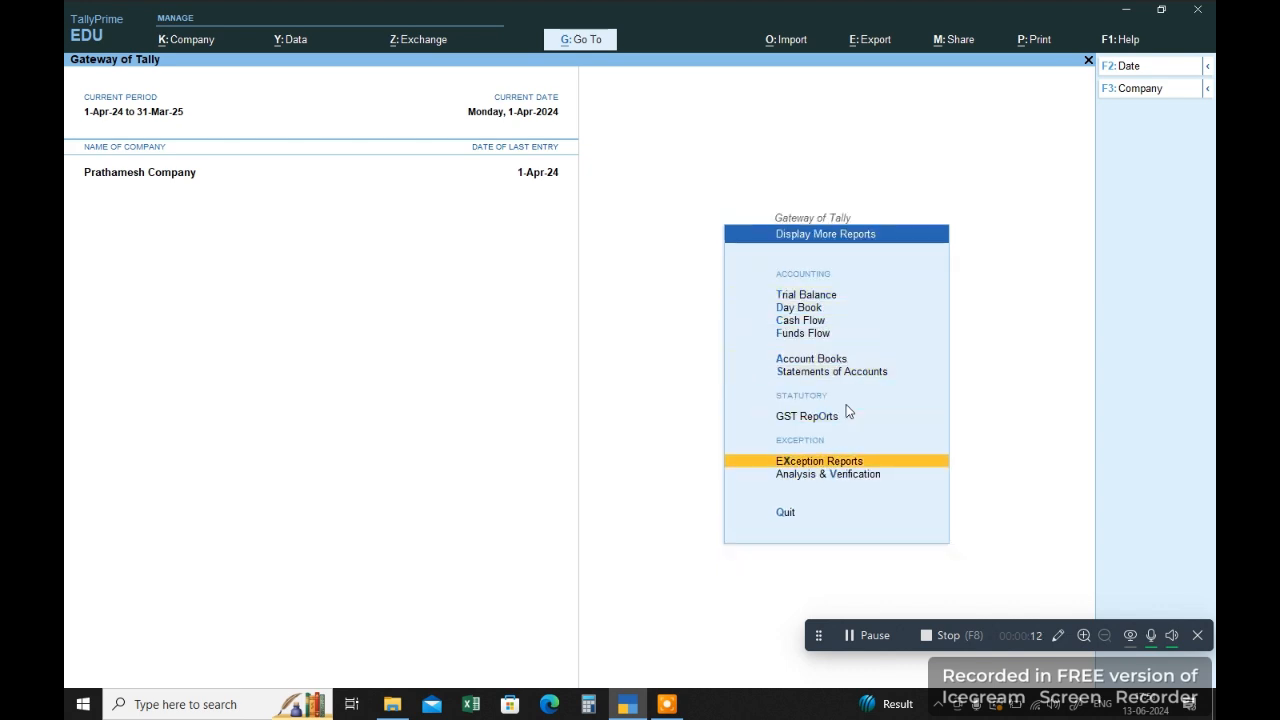
{"action": "key", "text": "Up"}
{"action": "key", "text": "Return"}
{"action": "key", "text": "Down"}
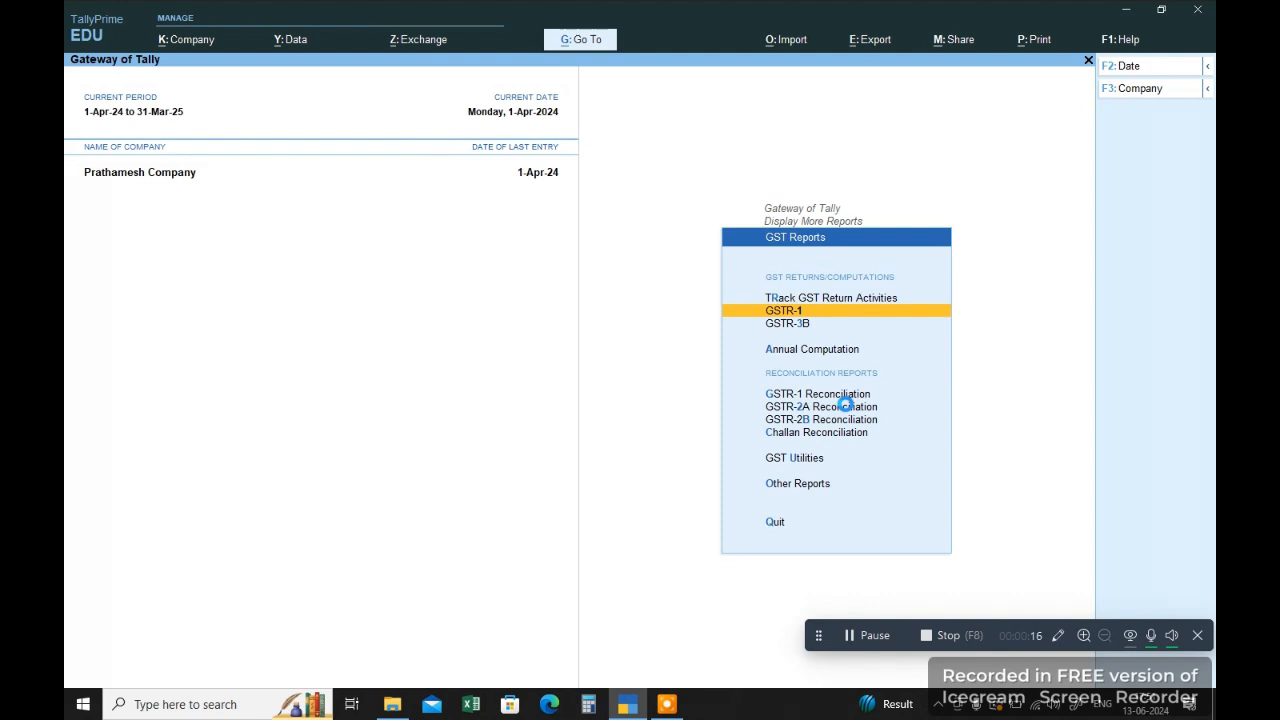
{"action": "key", "text": "Return"}
Step: Change the GSTR-1 report period to 1-Apr-24 to 31-Mar-25
{"action": "key", "text": "F2"}
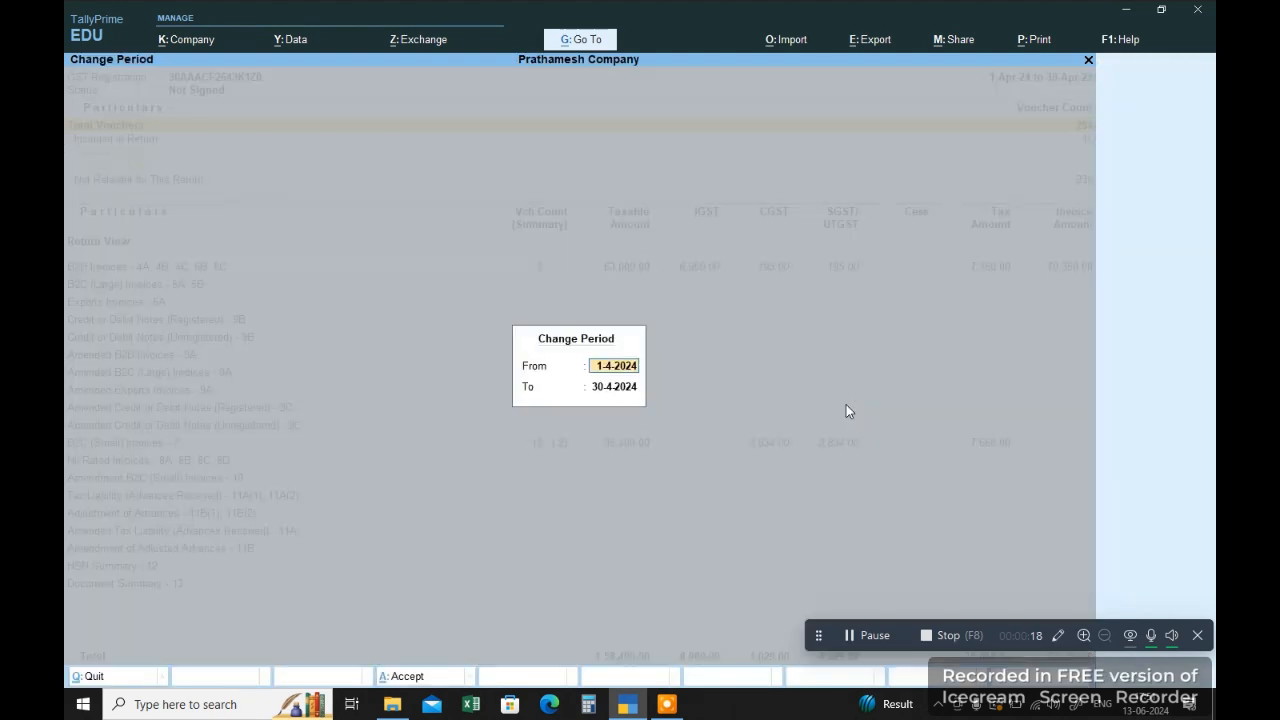
{"action": "key", "text": "Return"}
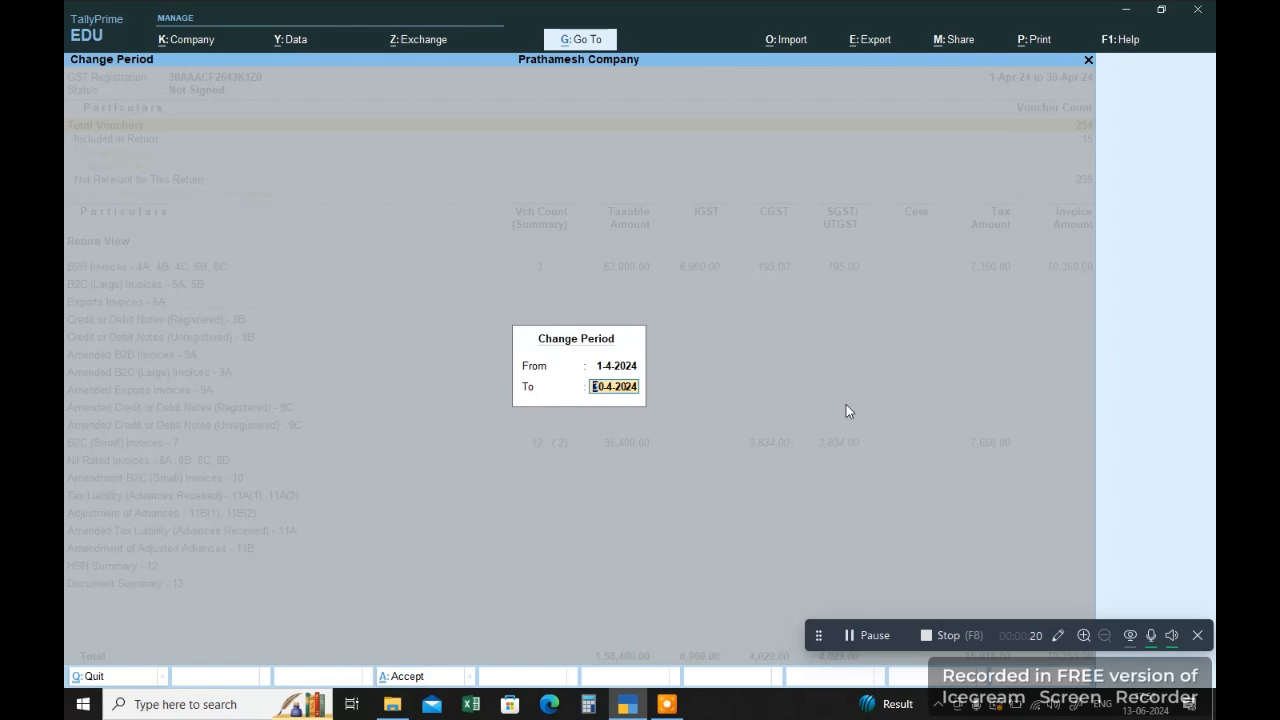
{"action": "type", "text": "31/3"}
{"action": "key", "text": "Return"}
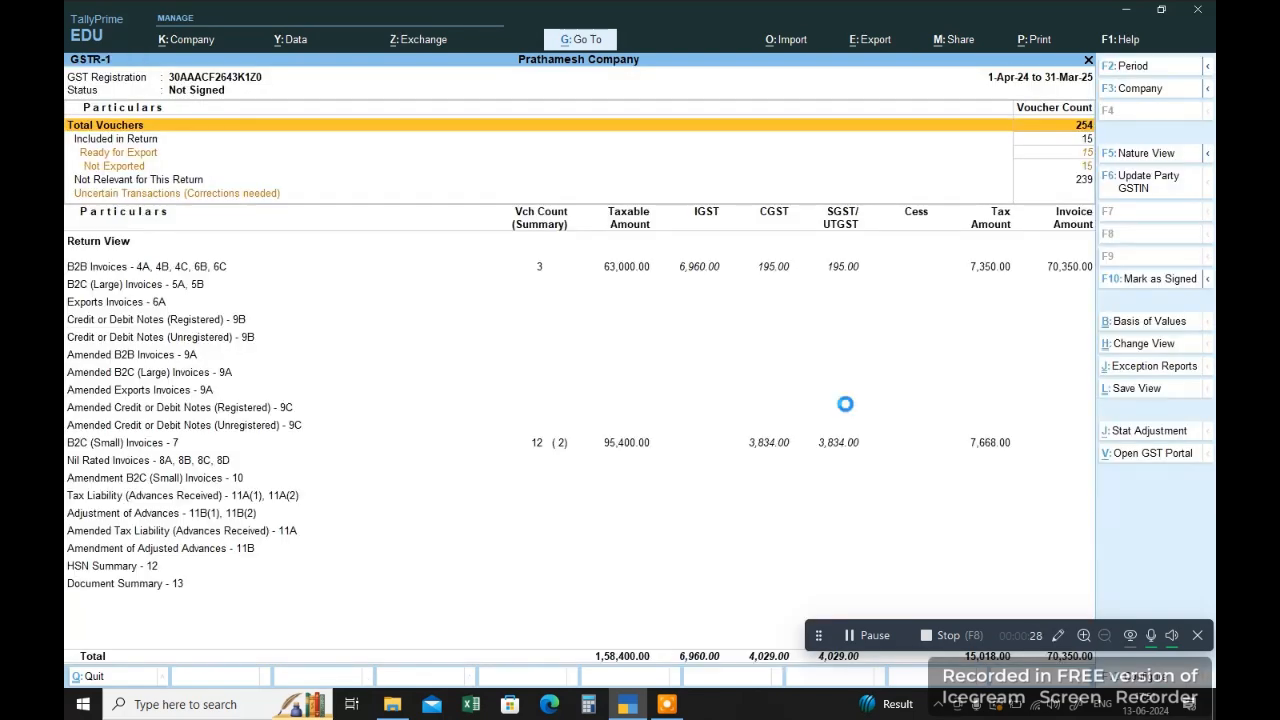
Step: Examine the GSTR-1 voucher count summary and the first invoice sections of the return view
{"action": "key", "text": "Return"}
{"action": "key", "text": "Escape"}
{"action": "key", "text": "Down"}
{"action": "key", "text": "Down"}
{"action": "key", "text": "Down"}
{"action": "key", "text": "Down"}
{"action": "key", "text": "Down"}
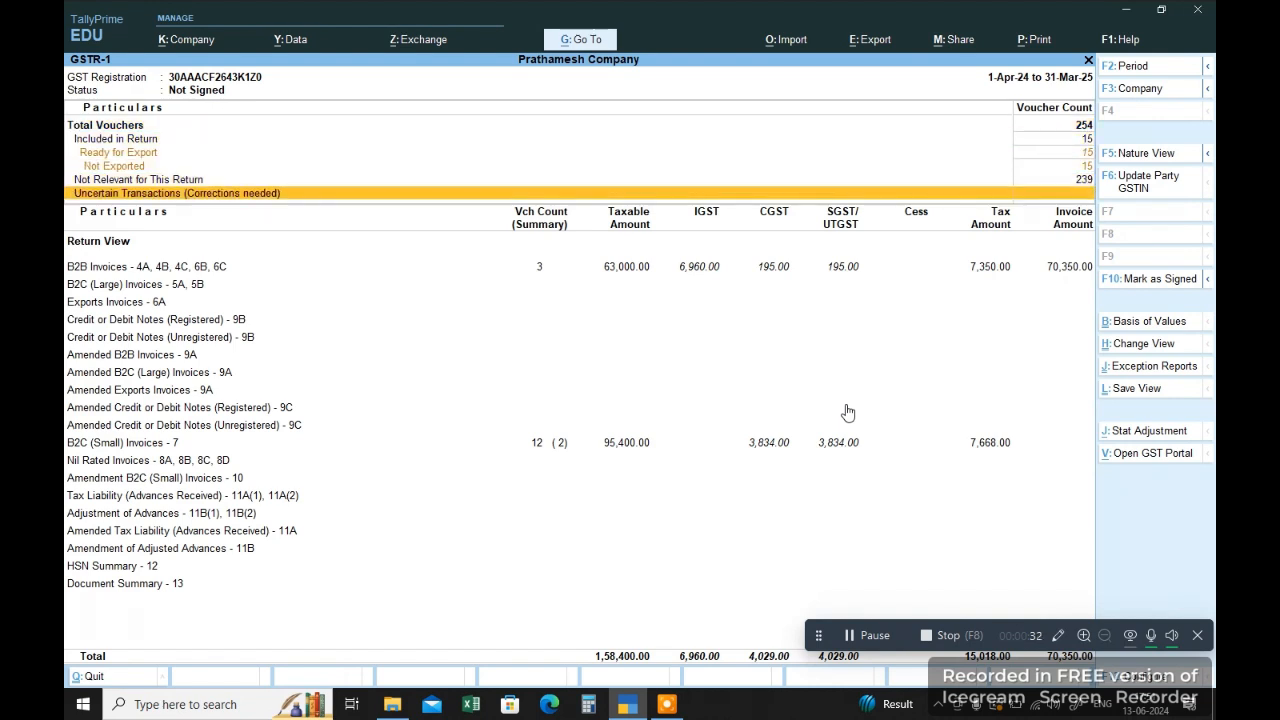
{"action": "key", "text": "Down"}
{"action": "key", "text": "Down"}
{"action": "key", "text": "Down"}
{"action": "key", "text": "Down"}
{"action": "key", "text": "Down"}
{"action": "key", "text": "Up"}
{"action": "key", "text": "Up"}
{"action": "key", "text": "Up"}
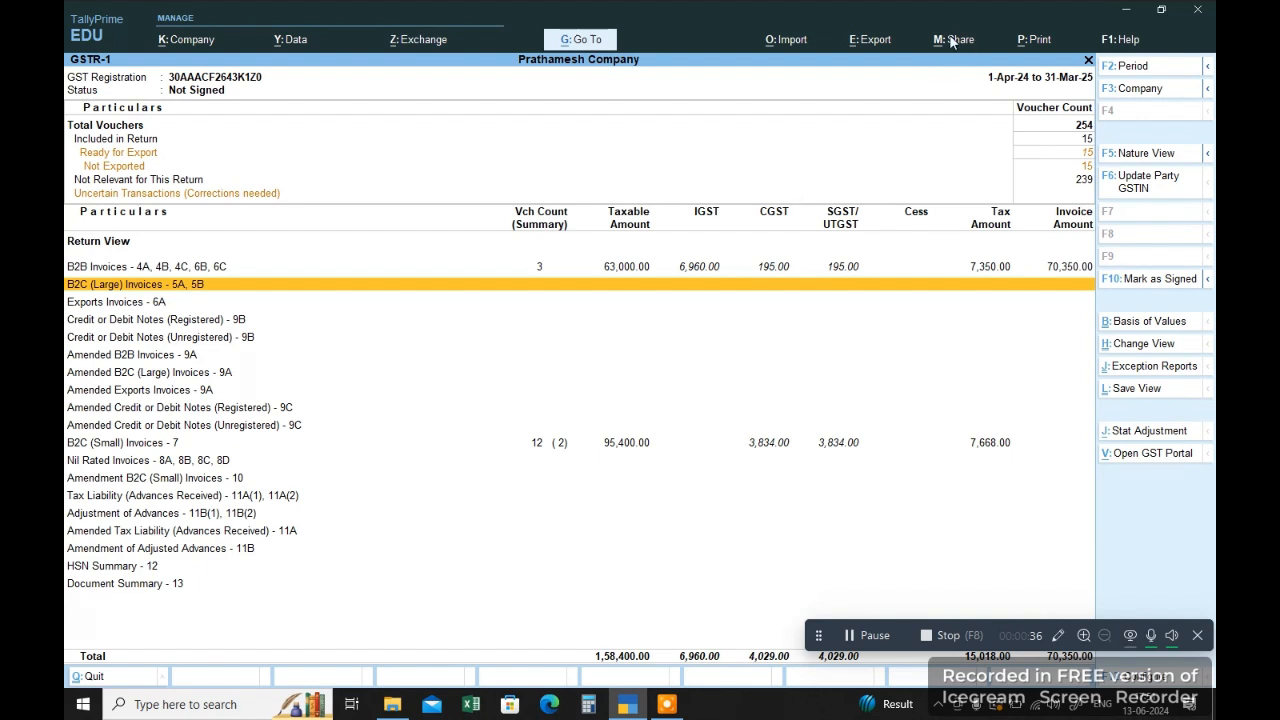
Step: View the GSTR-1 entries pending for GST Returns export and return to the report
{"action": "left_click", "coordinate": [896, 46]}
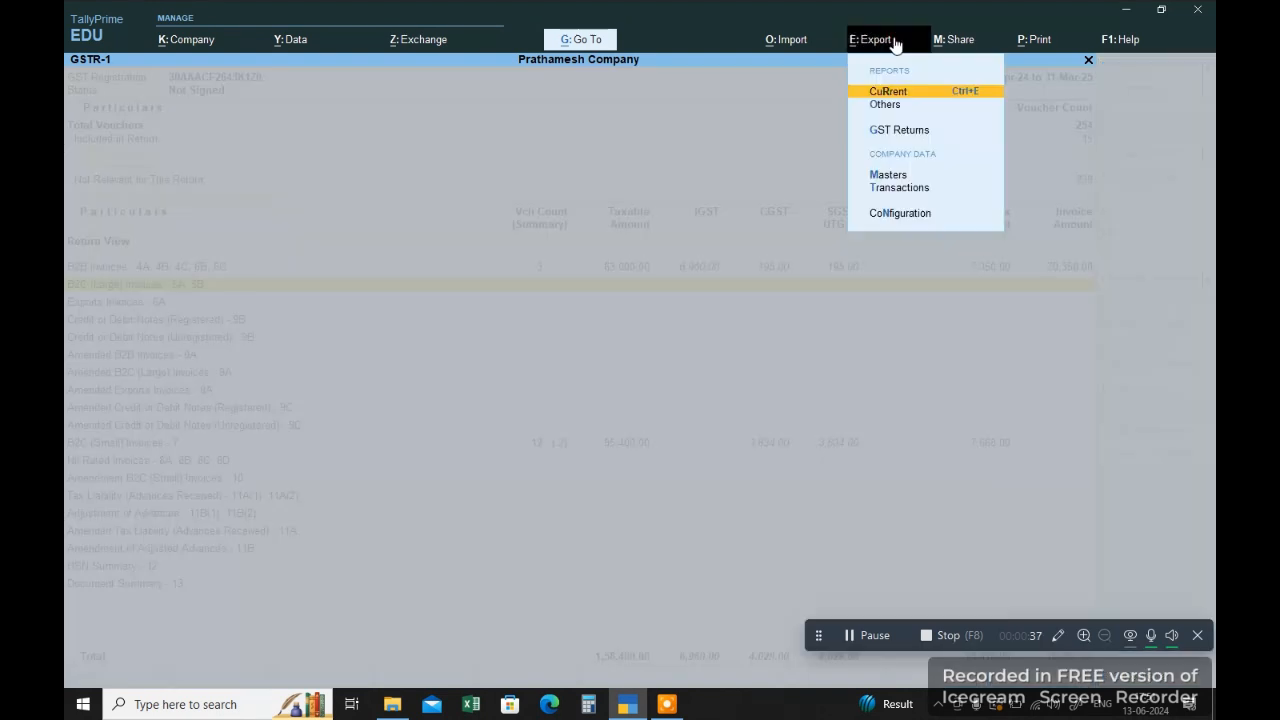
{"action": "left_click", "coordinate": [903, 133]}
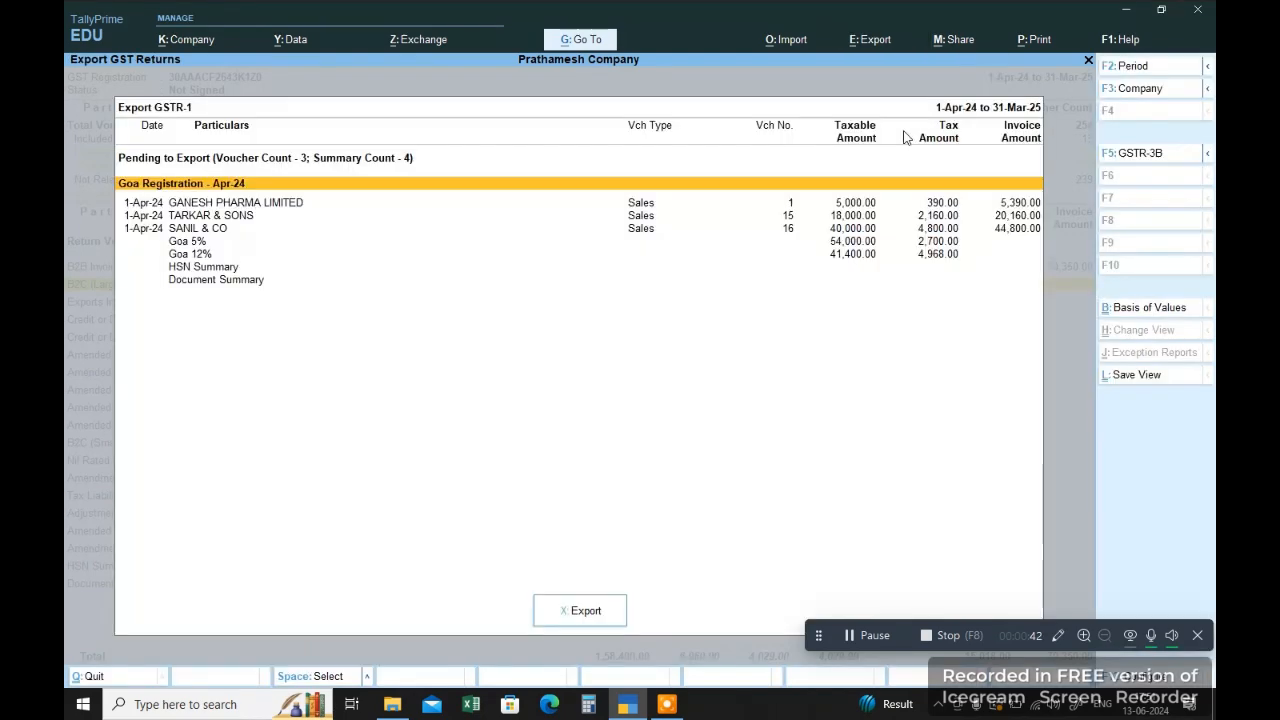
{"action": "key", "text": "Escape"}
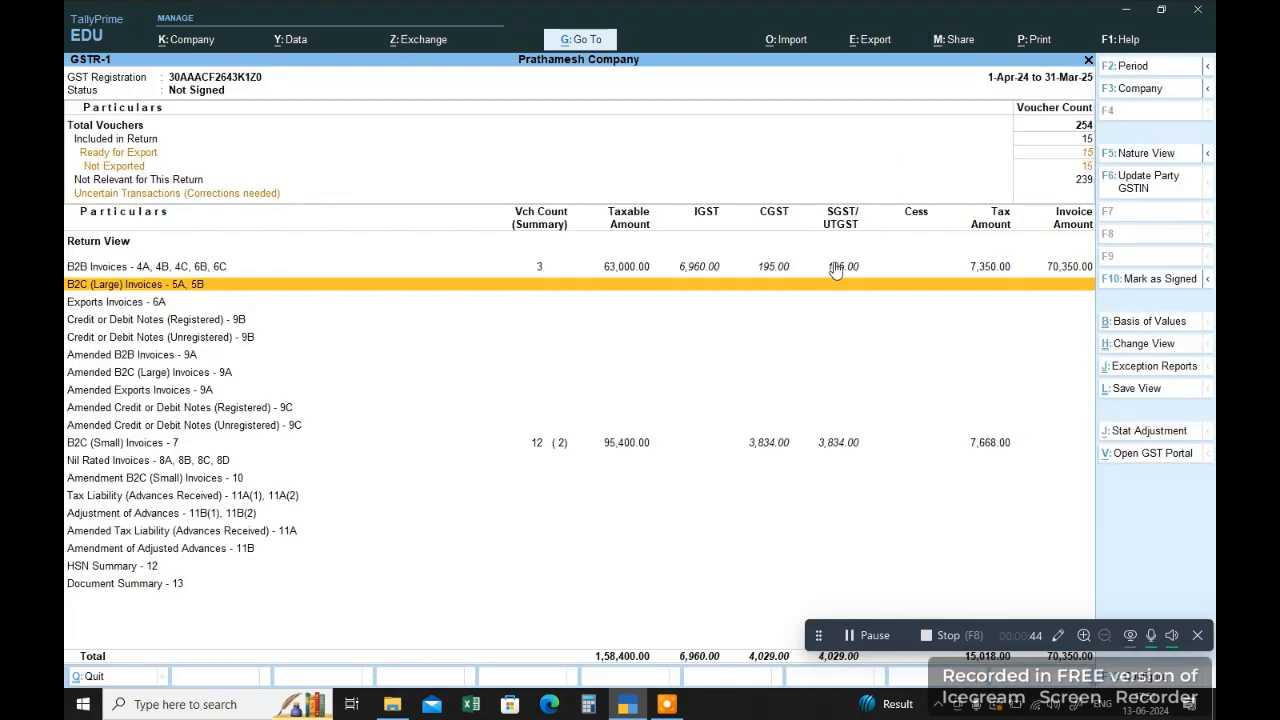
{"action": "left_click", "coordinate": [871, 40]}
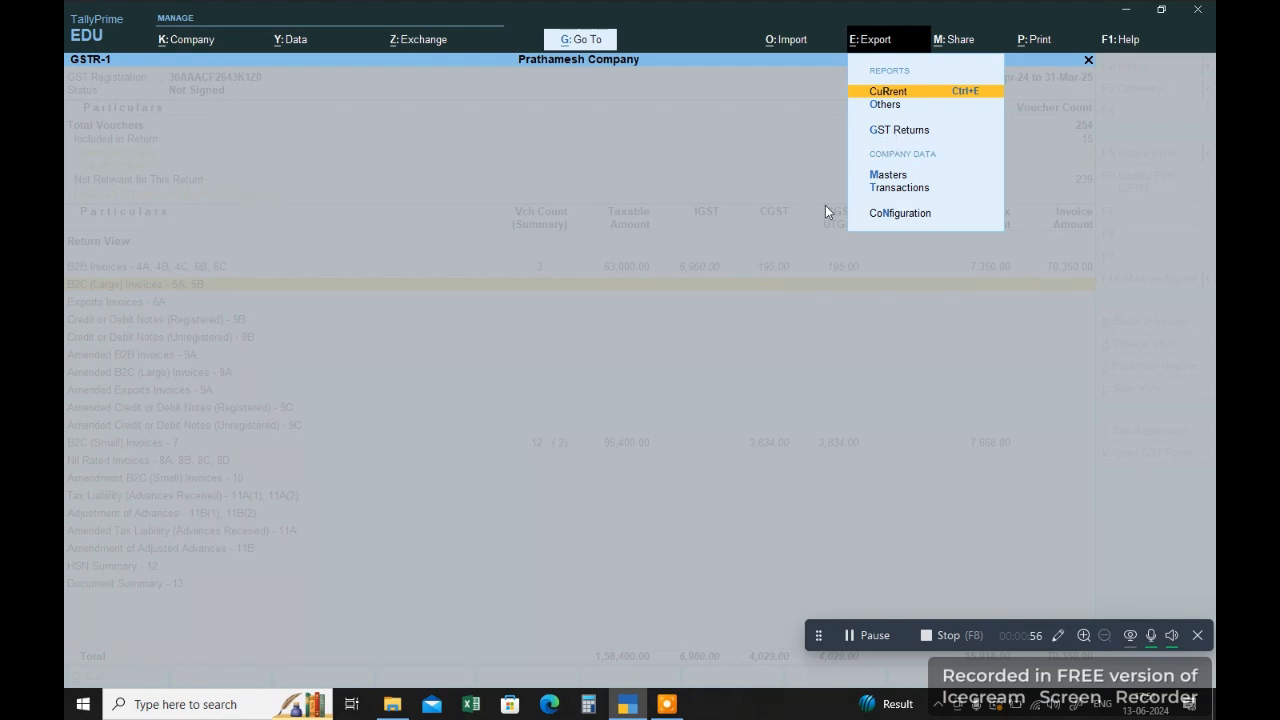
{"action": "left_click", "coordinate": [762, 283]}
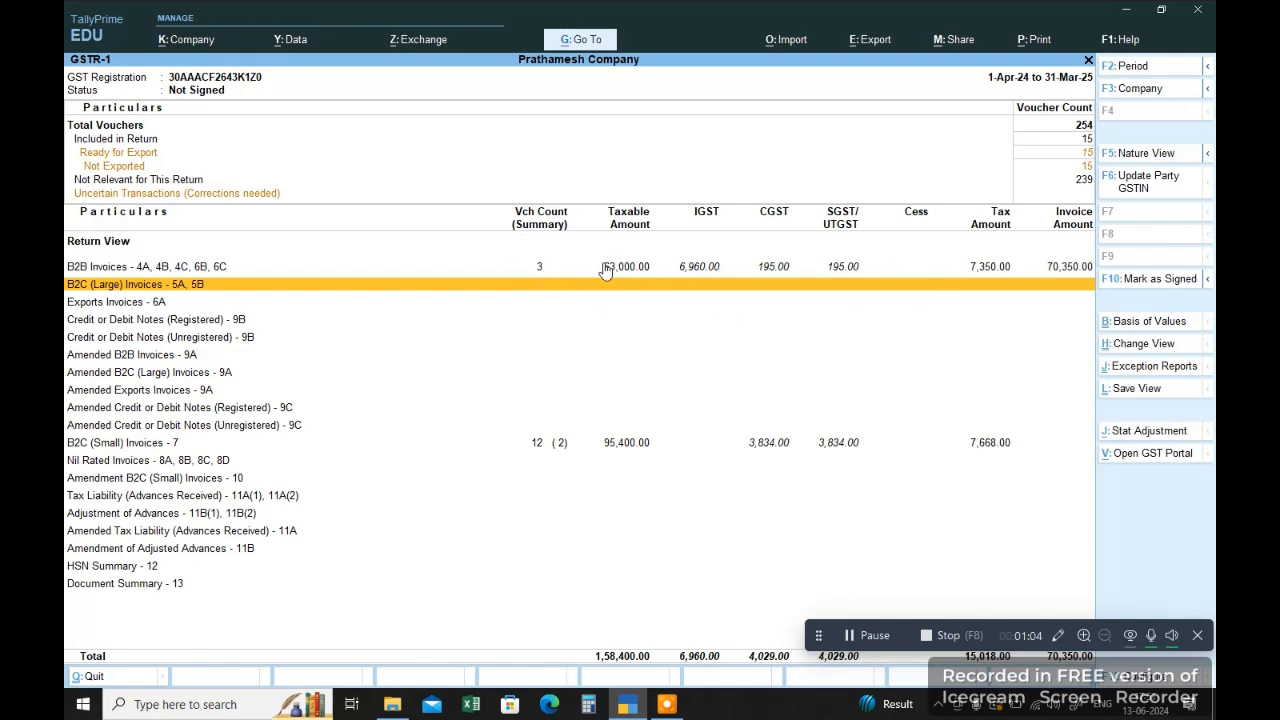
{"action": "left_click", "coordinate": [870, 40]}
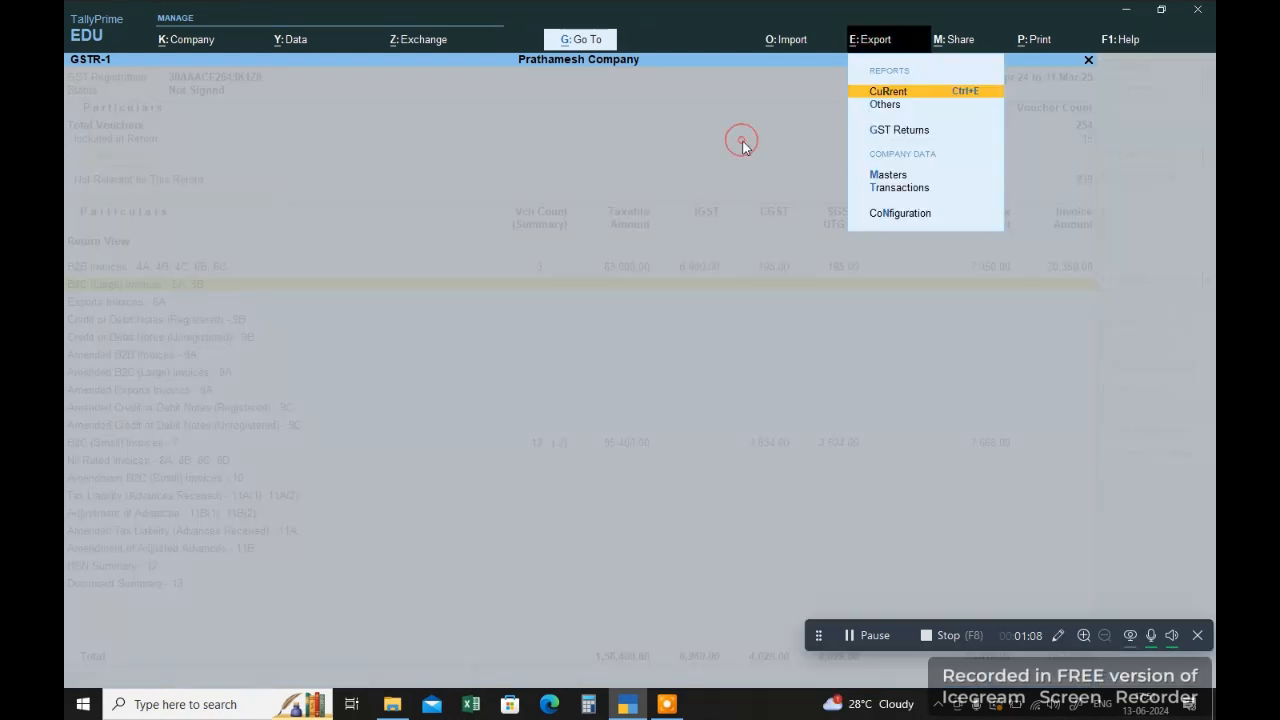
{"action": "key", "text": "Escape"}
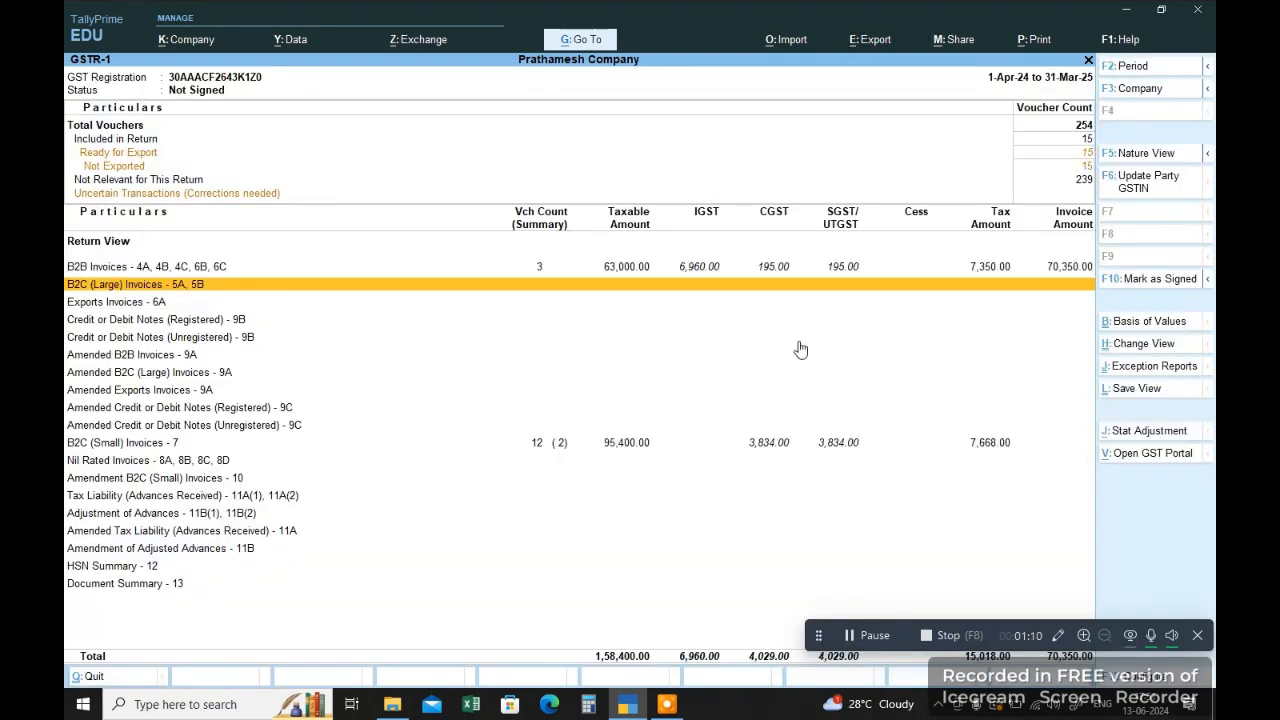
Step: Switch the GSTR-1 report from Return View to Nature View
{"action": "left_click", "coordinate": [1089, 197]}
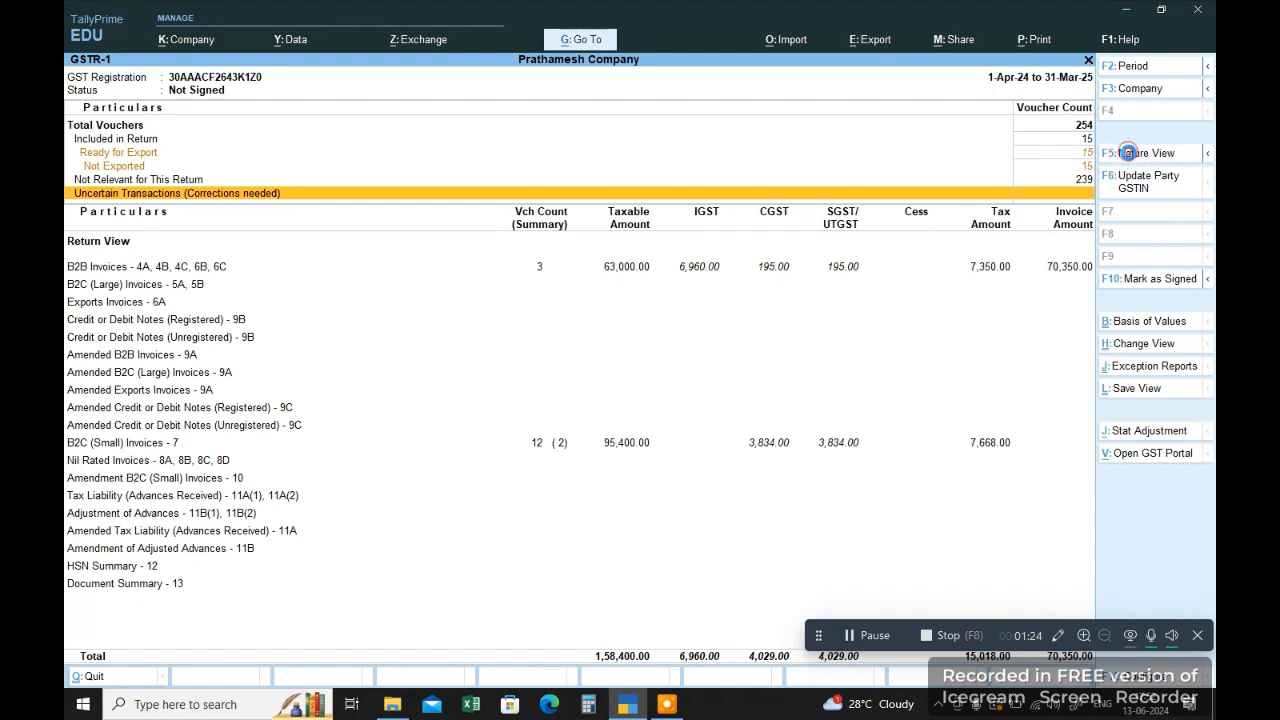
{"action": "left_click", "coordinate": [1132, 156]}
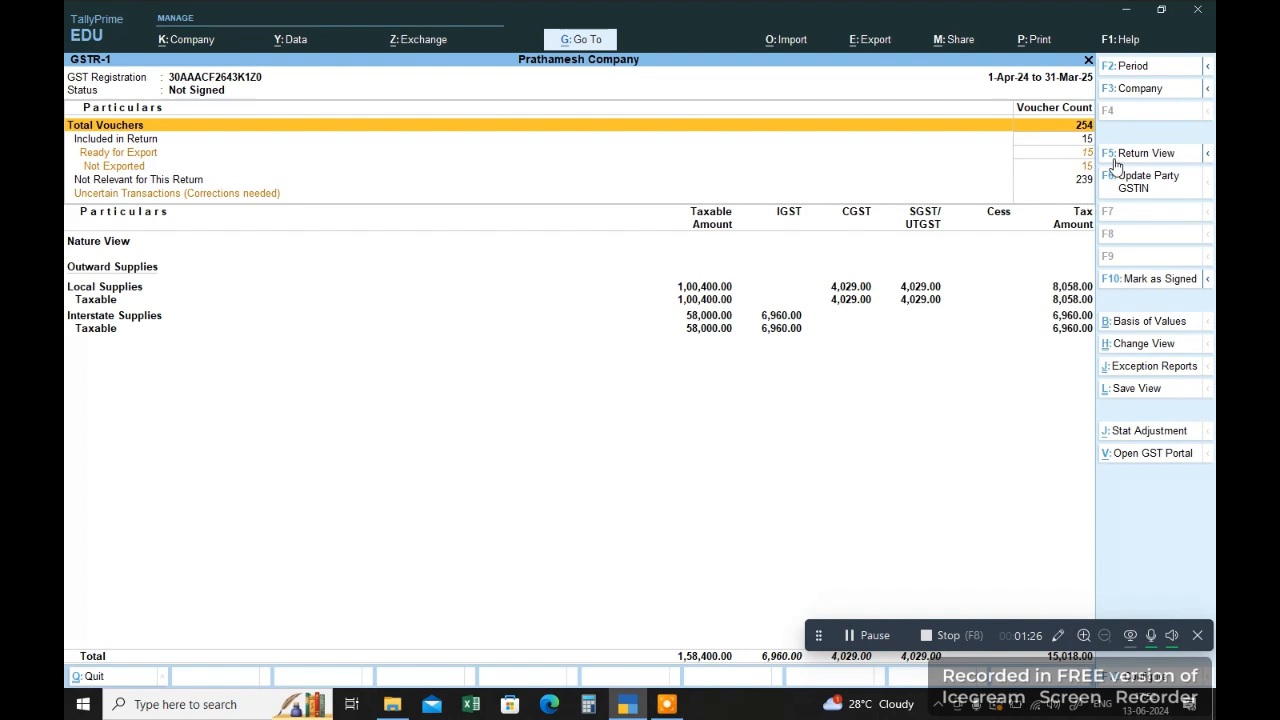
{"action": "left_click", "coordinate": [1105, 155]}
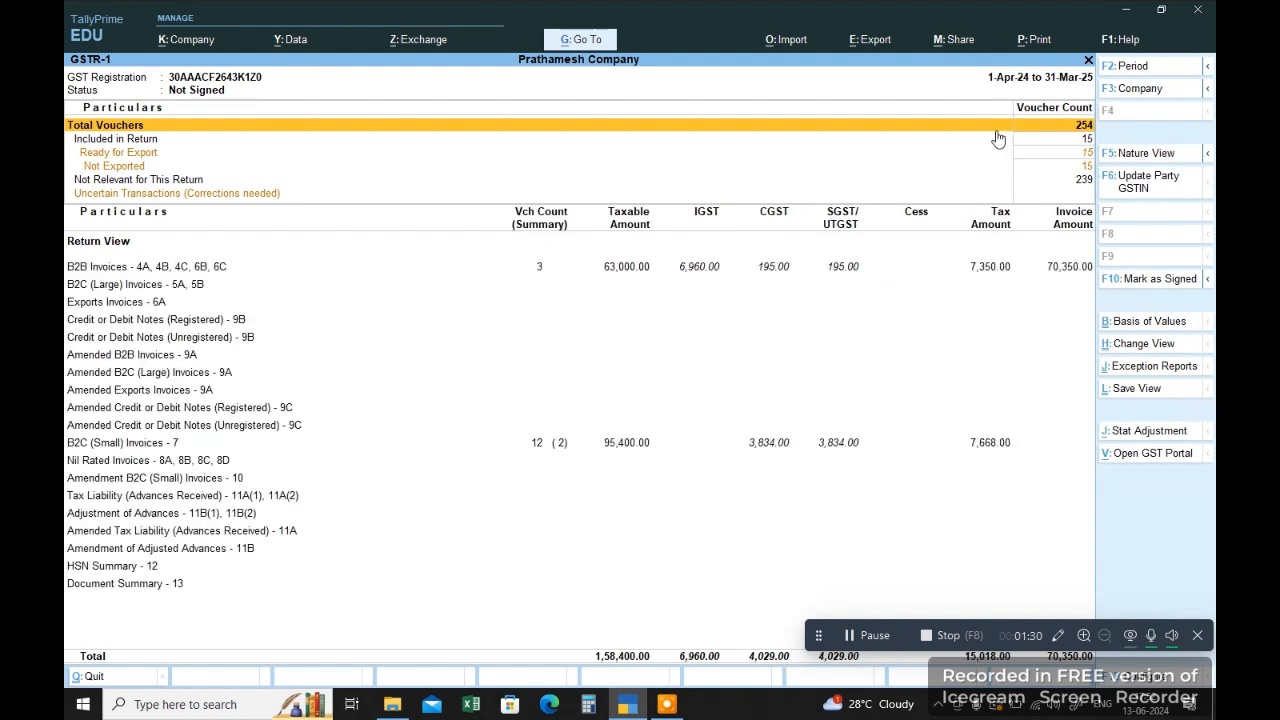
{"action": "left_click", "coordinate": [1125, 156]}
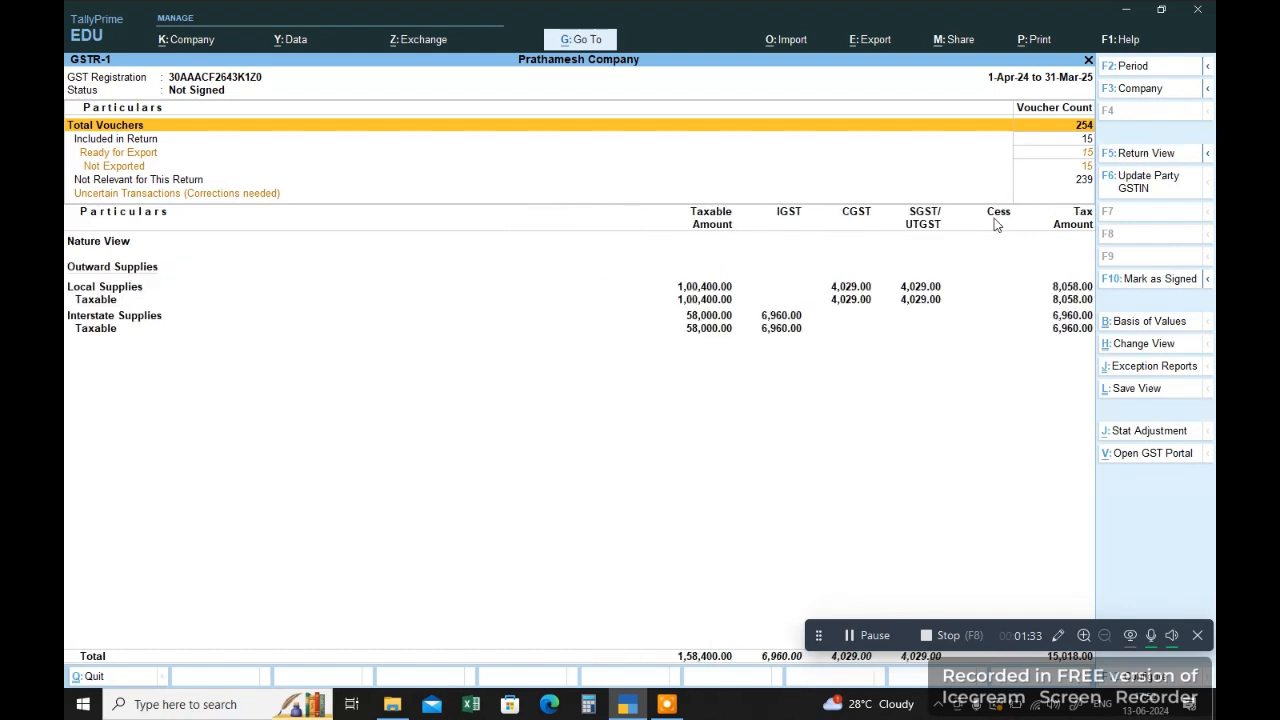
Step: Configure the GSTR-1 report to use the Detailed format
{"action": "left_click_drag", "start_coordinate": [818, 635], "coordinate": [449, 653]}
{"action": "left_click", "coordinate": [1146, 604]}
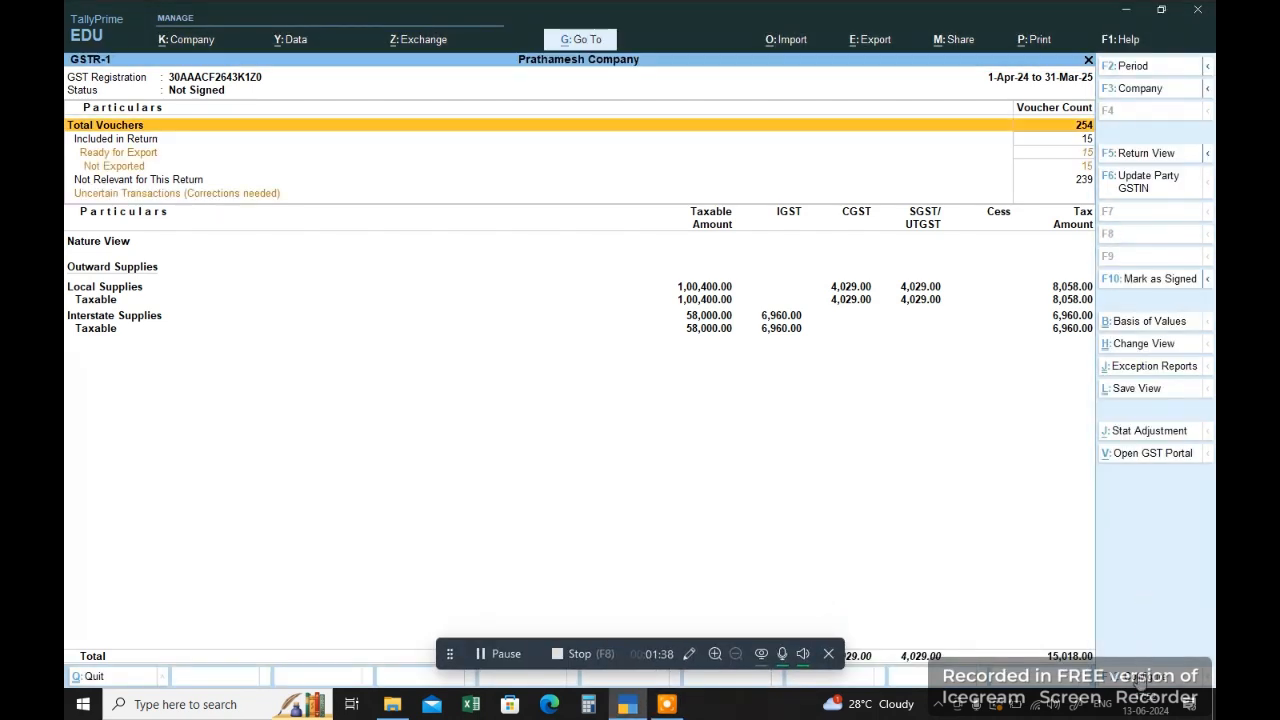
{"action": "key", "text": "F12"}
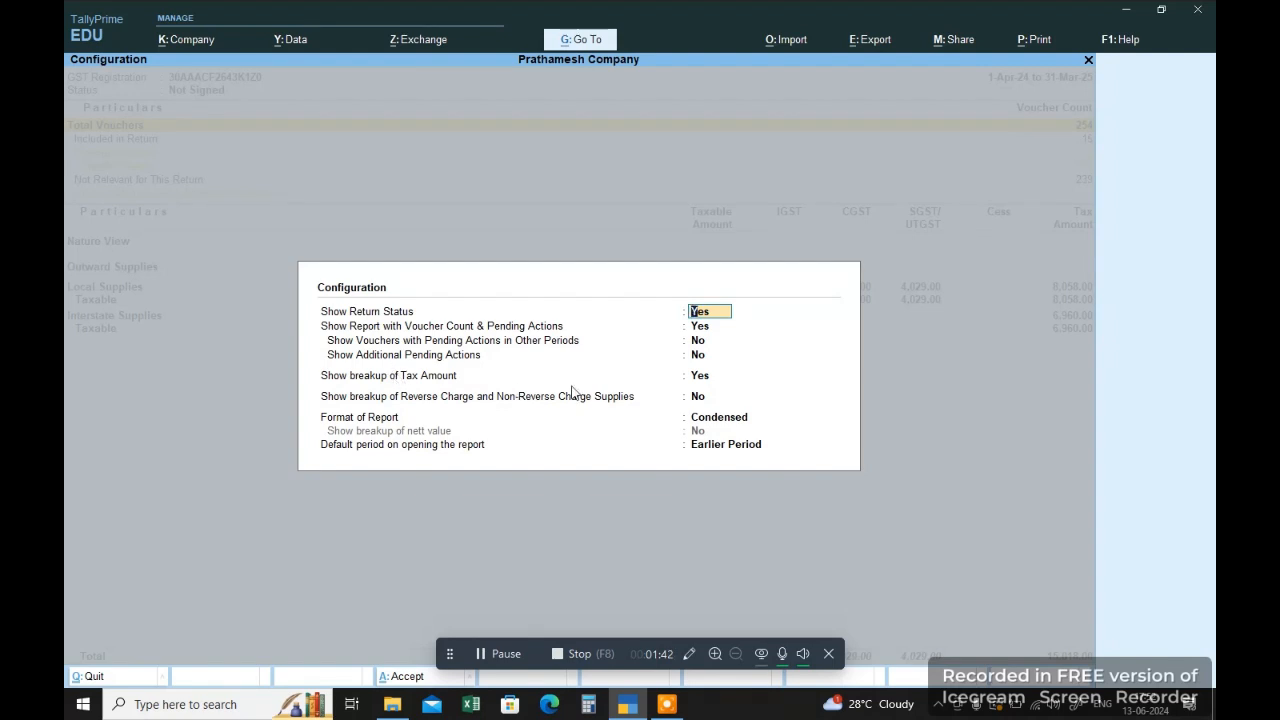
{"action": "left_click", "coordinate": [700, 378]}
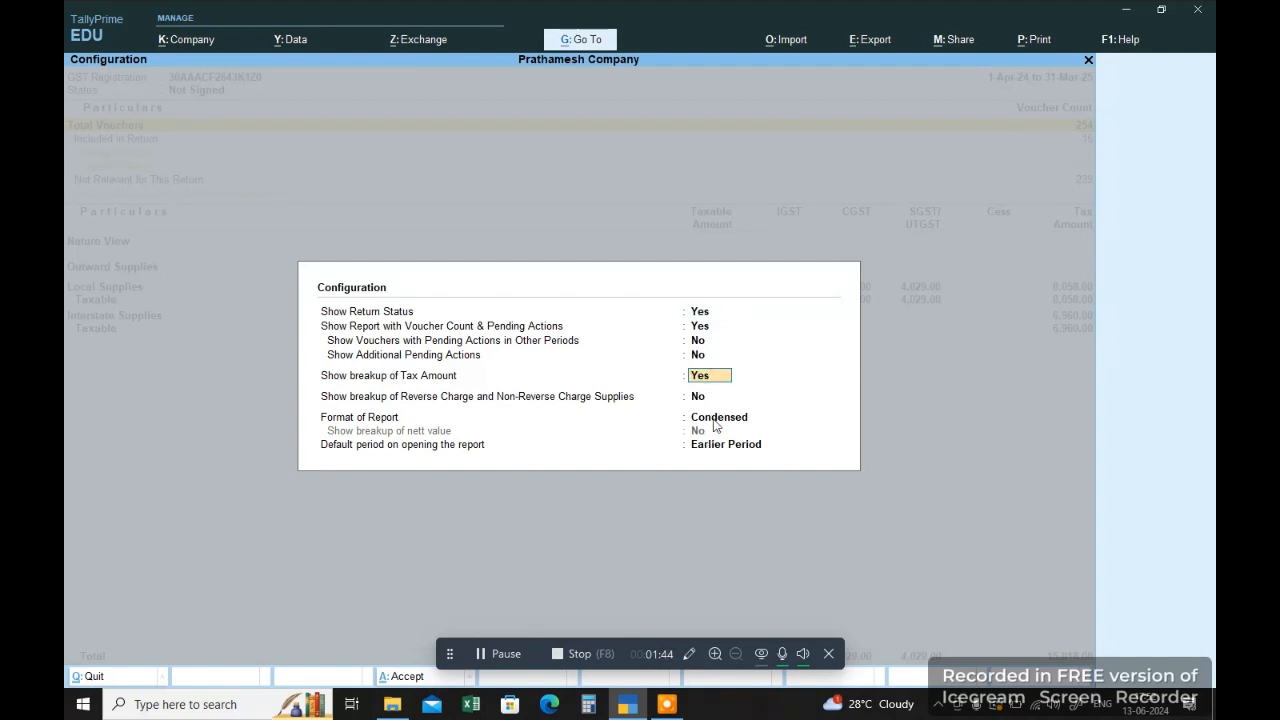
{"action": "left_click", "coordinate": [714, 420]}
{"action": "key", "text": "Down"}
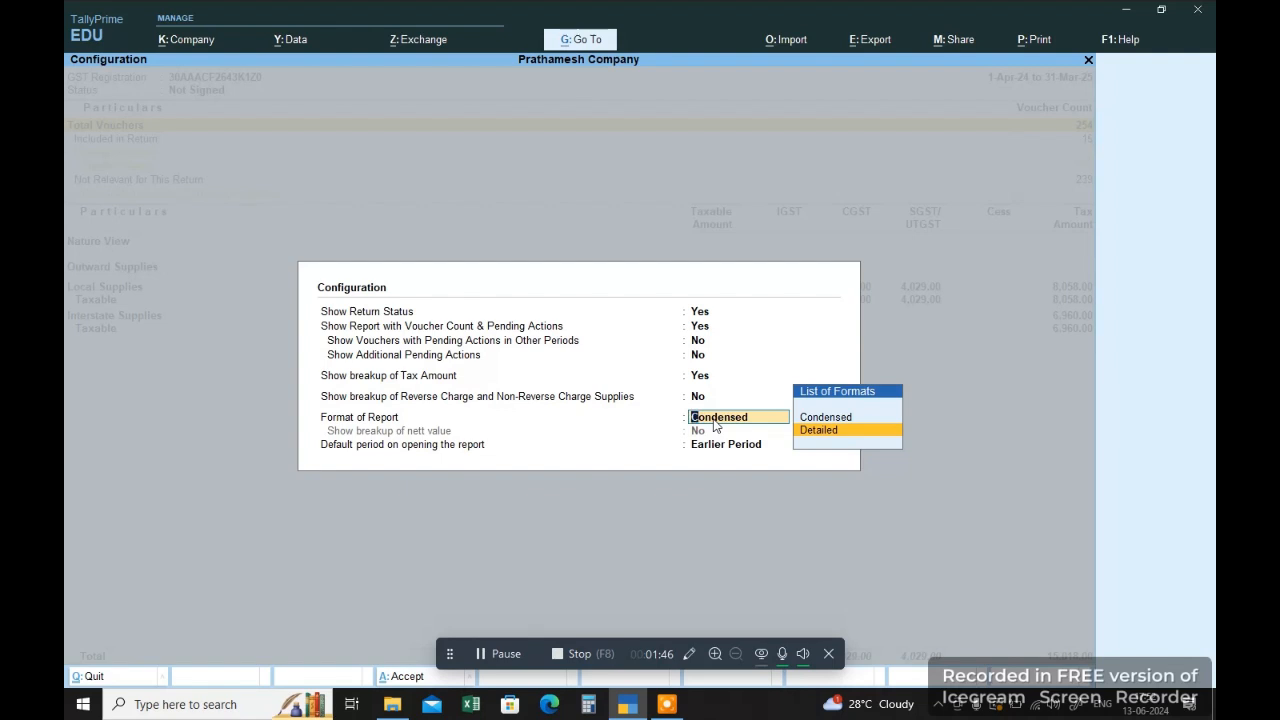
{"action": "key", "text": "Return"}
{"action": "key", "text": "Return"}
{"action": "key", "text": "Return"}
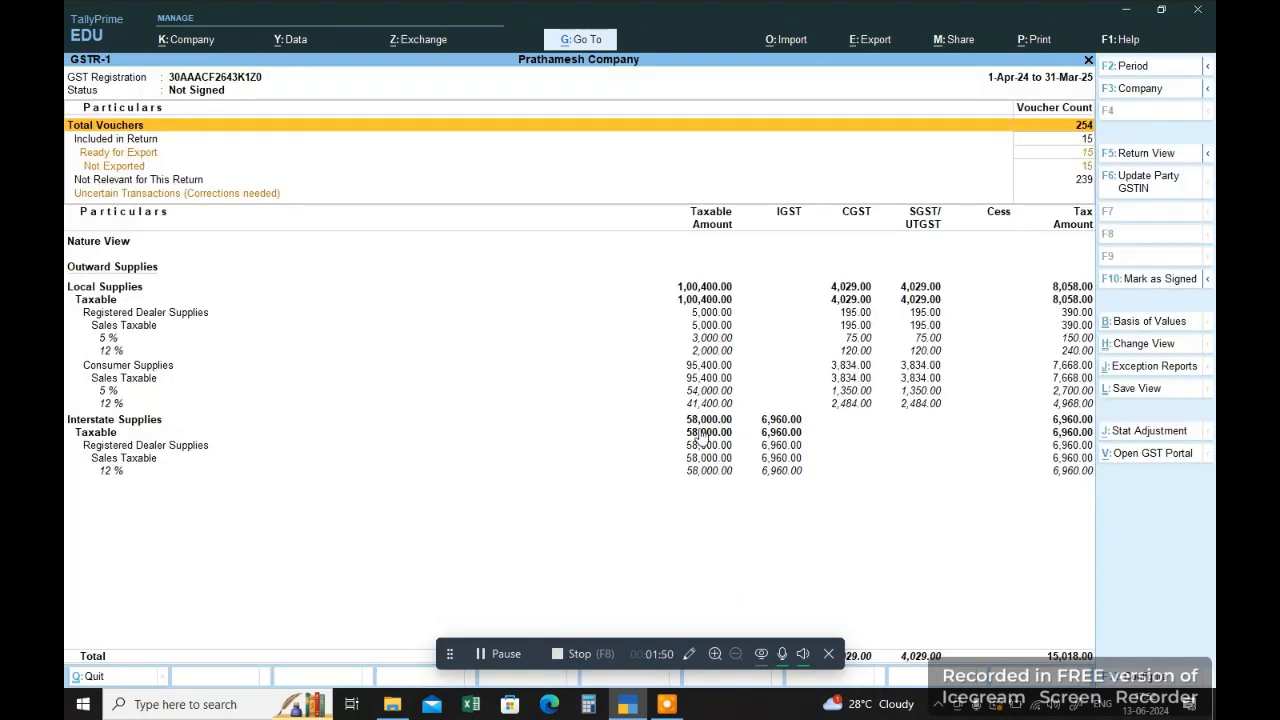
Step: Start exporting the current report and set the export file format to Excel (Spreadsheet)
{"action": "left_click", "coordinate": [874, 42]}
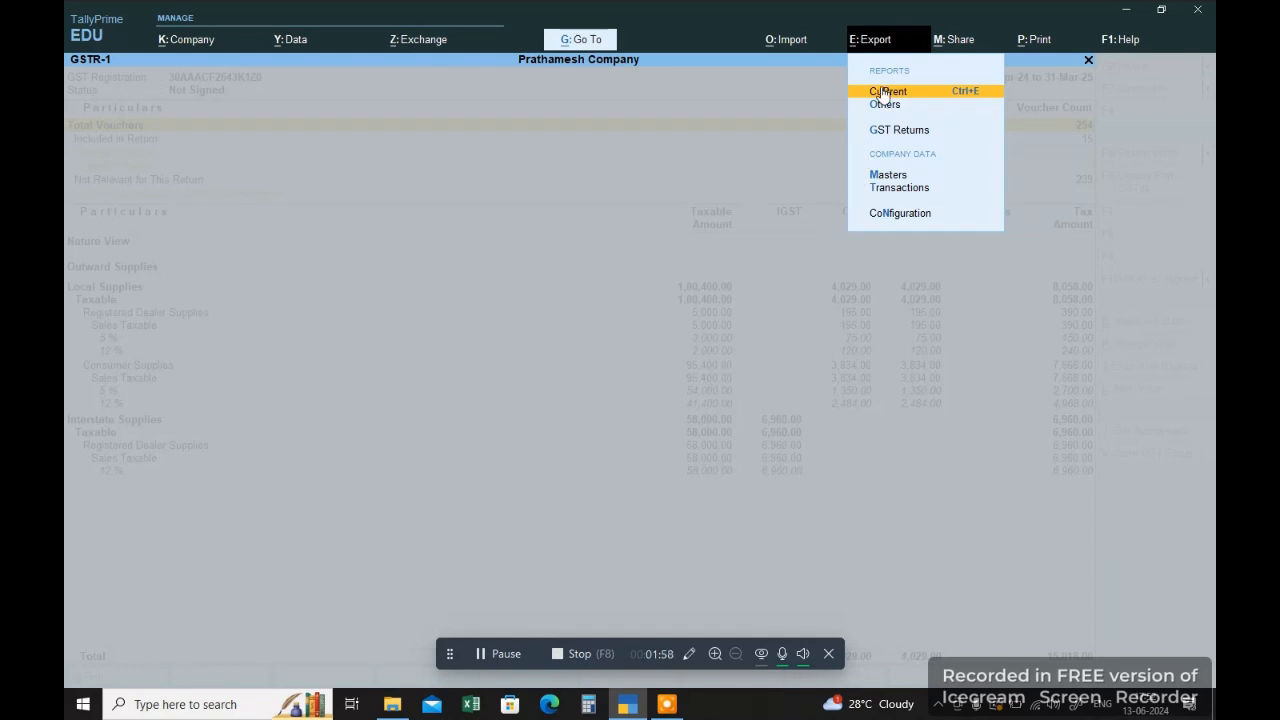
{"action": "left_click", "coordinate": [882, 92]}
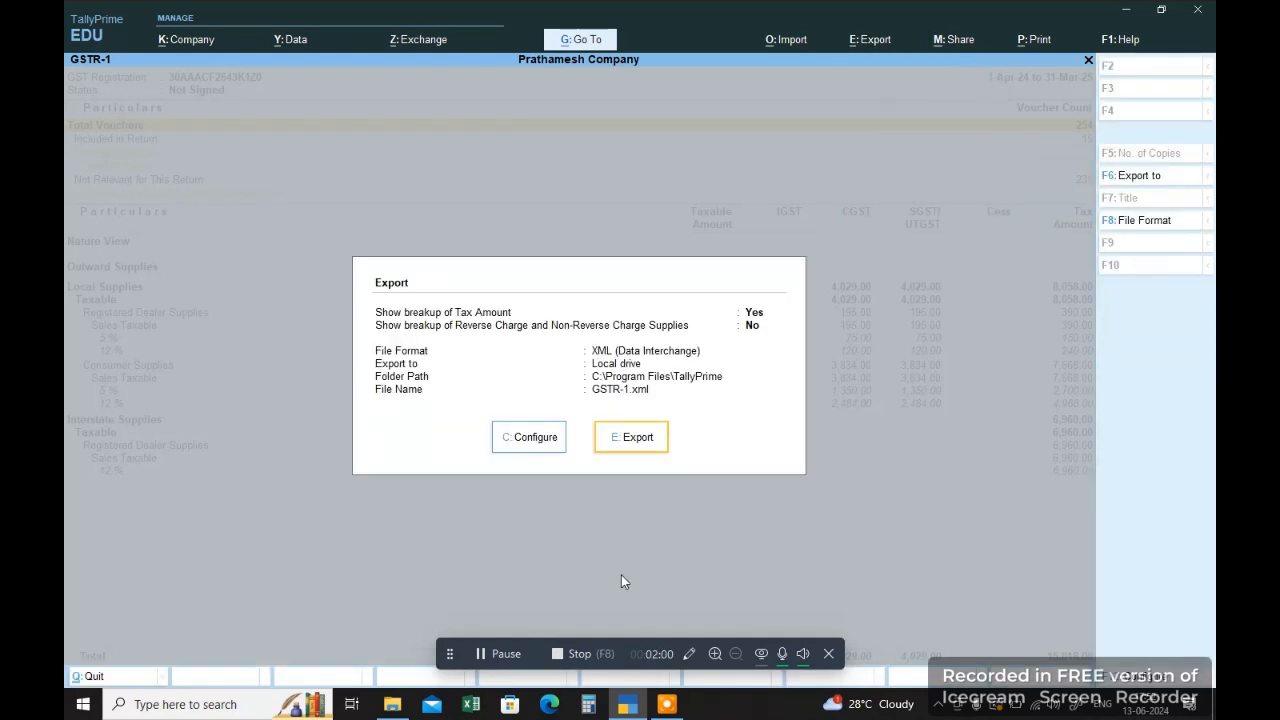
{"action": "left_click", "coordinate": [543, 448]}
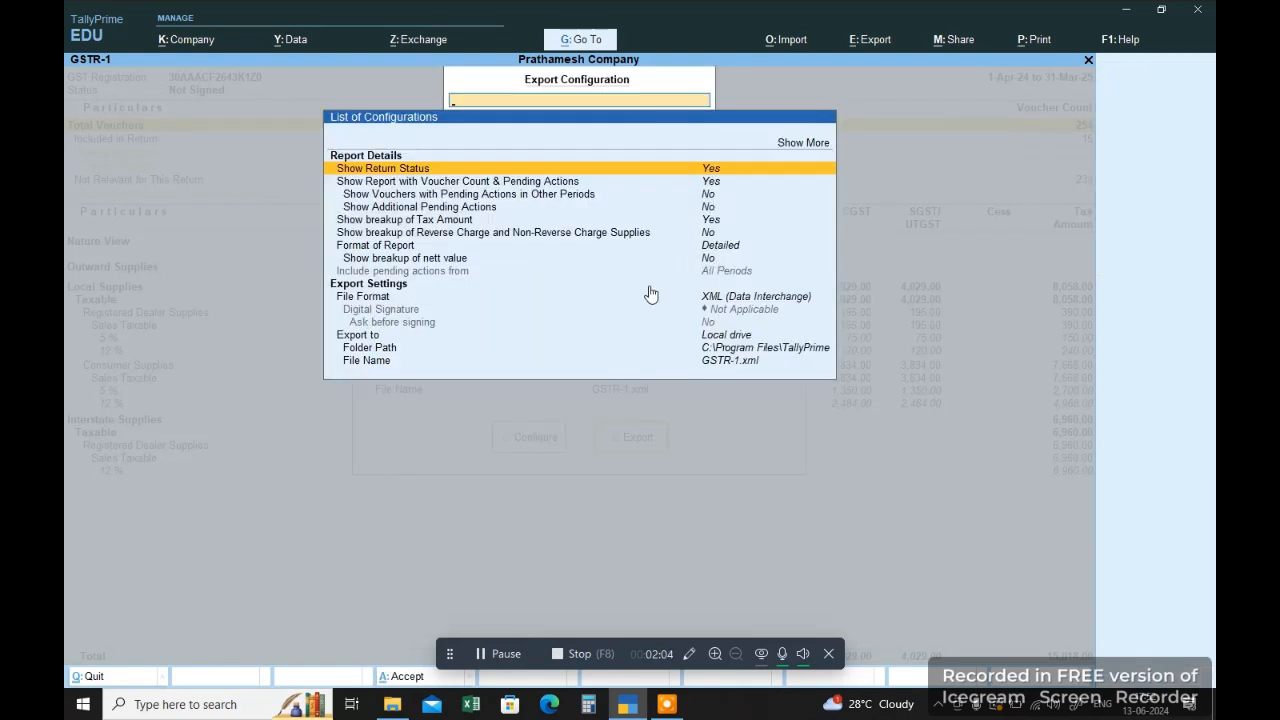
{"action": "left_click", "coordinate": [675, 299]}
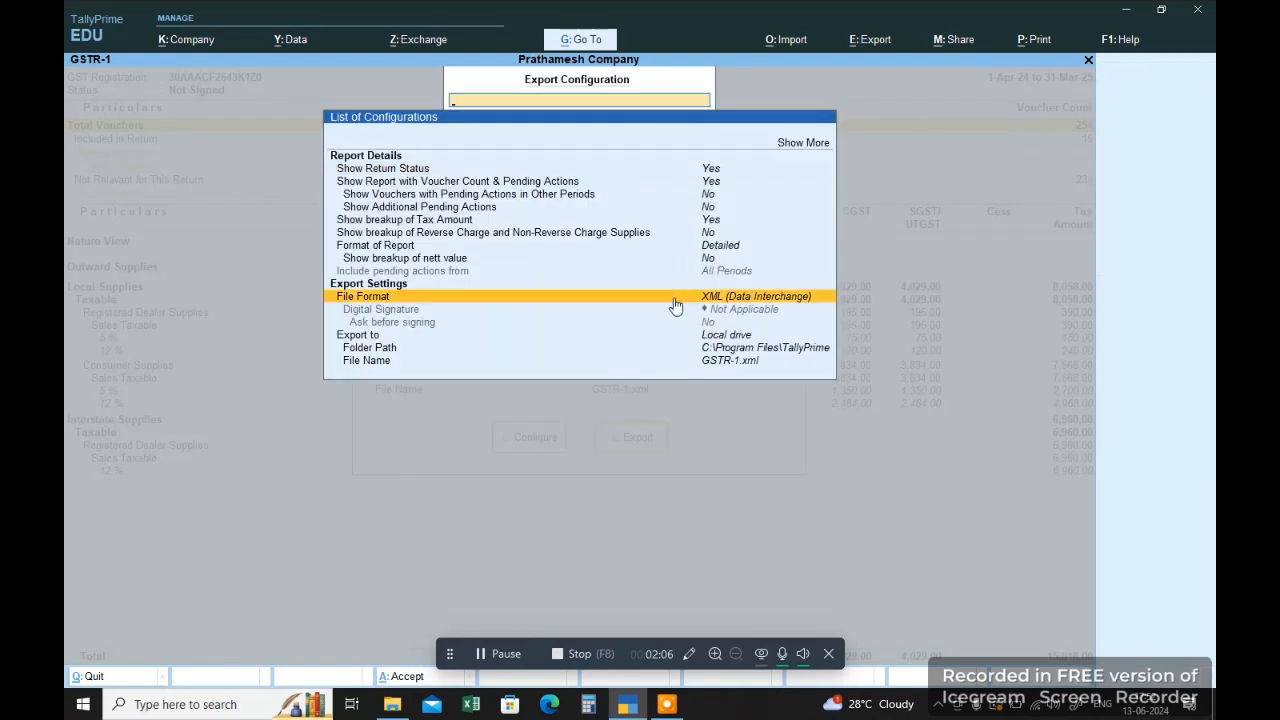
{"action": "left_click", "coordinate": [674, 300]}
{"action": "key", "text": "Up"}
{"action": "key", "text": "Up"}
{"action": "key", "text": "Up"}
{"action": "key", "text": "Up"}
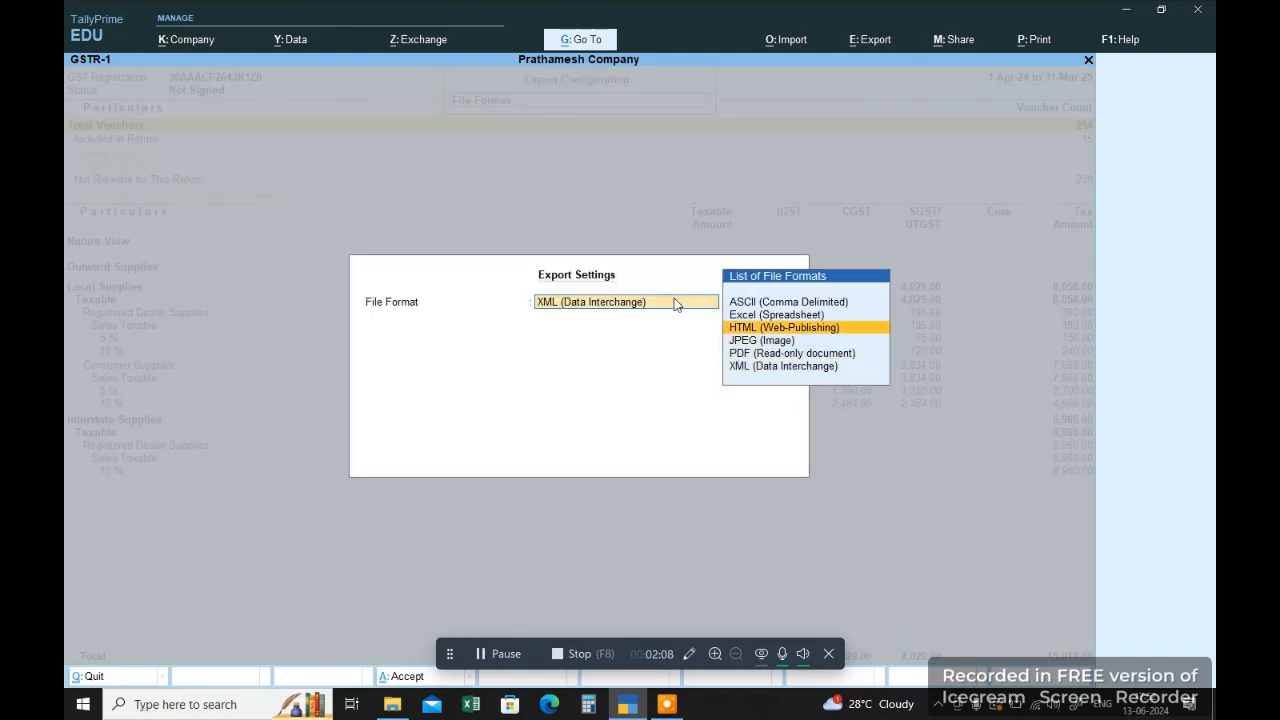
{"action": "key", "text": "Return"}
Step: Open the export folder path setting and list the available drives for selecting a folder
{"action": "key", "text": "Down"}
{"action": "key", "text": "Down"}
{"action": "key", "text": "Down"}
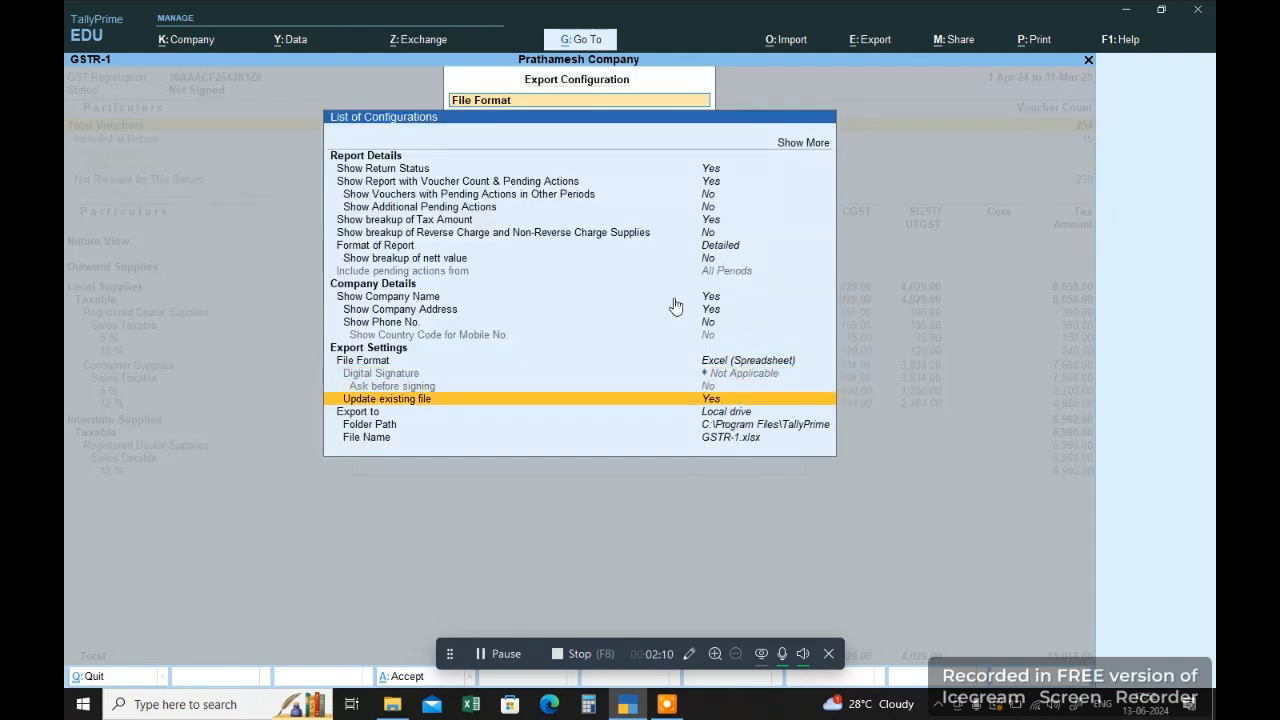
{"action": "key", "text": "Return"}
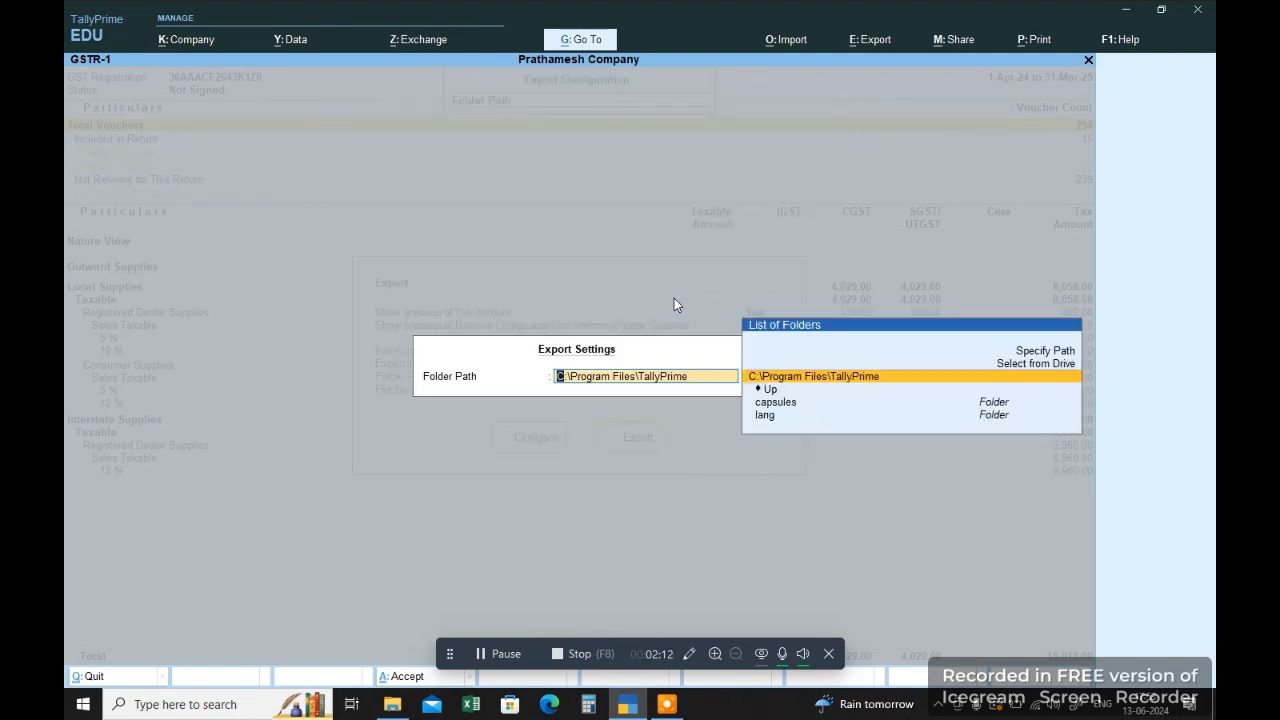
{"action": "key", "text": "Up"}
{"action": "key", "text": "Return"}
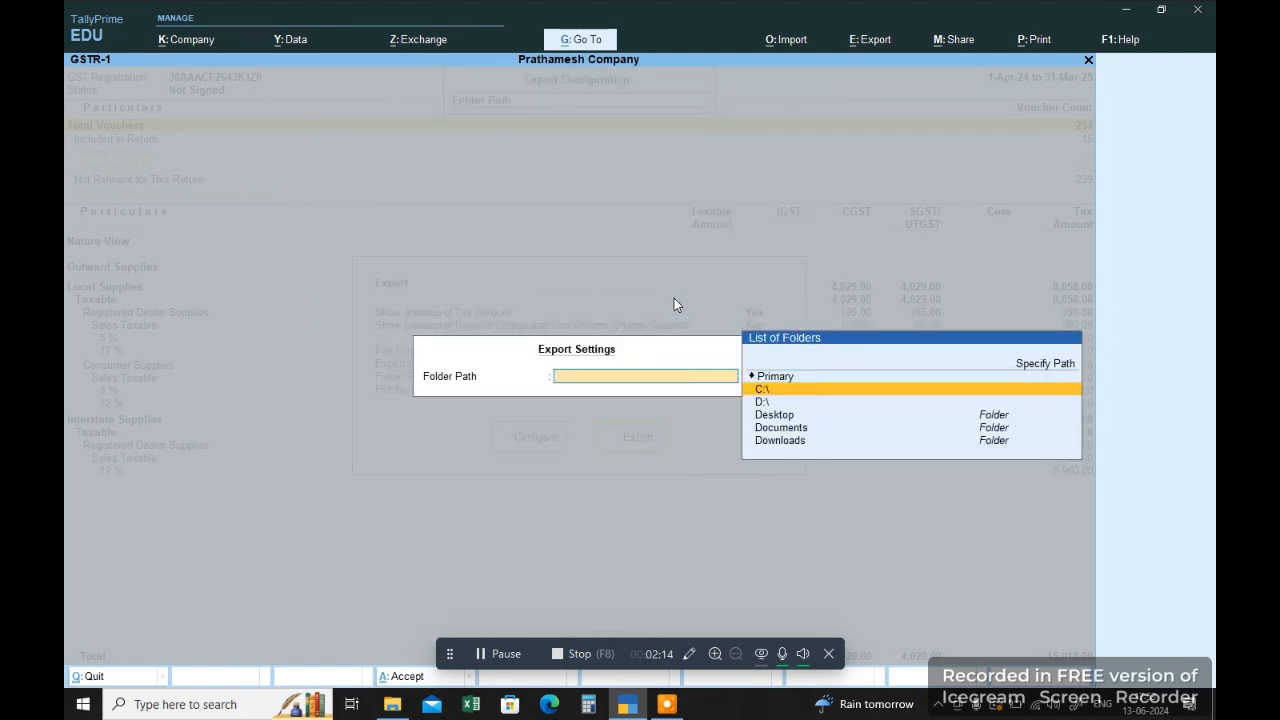
{"action": "key", "text": "Down"}
{"action": "key", "text": "Return"}
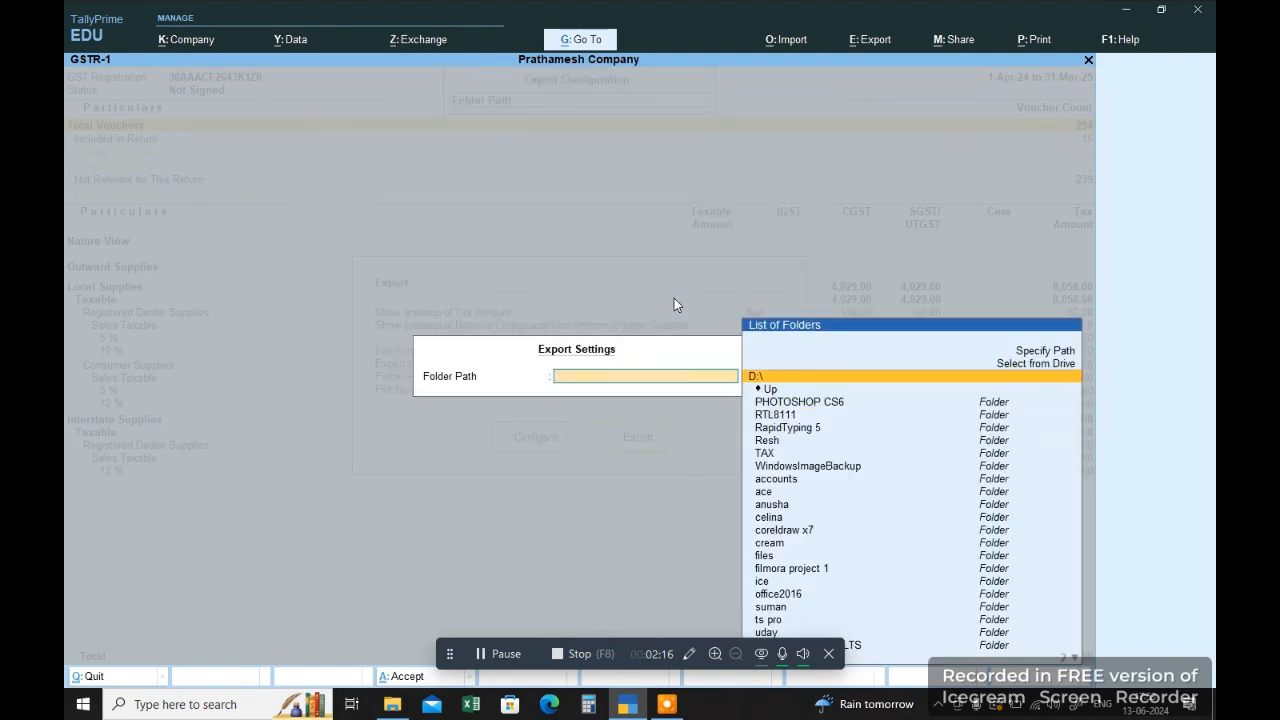
{"action": "key", "text": "Up"}
{"action": "key", "text": "Return"}
{"action": "key", "text": "Down"}
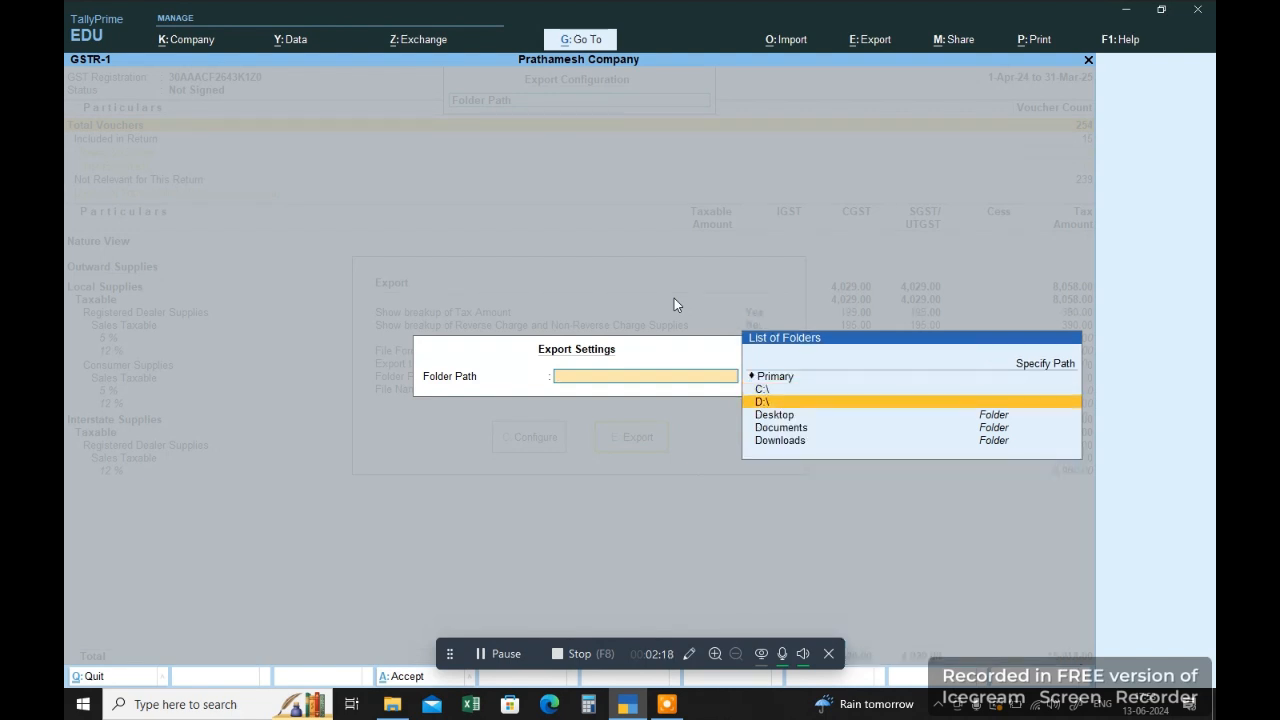
{"action": "key", "text": "Up"}
Step: Set the export folder path to C:\New folder, accept the configuration and export the report to GSTR-1.xlsx
{"action": "key", "text": "Return"}
{"action": "key", "text": "Down"}
{"action": "key", "text": "Down"}
{"action": "key", "text": "Down"}
{"action": "key", "text": "Down"}
{"action": "key", "text": "Down"}
{"action": "key", "text": "Down"}
{"action": "key", "text": "Down"}
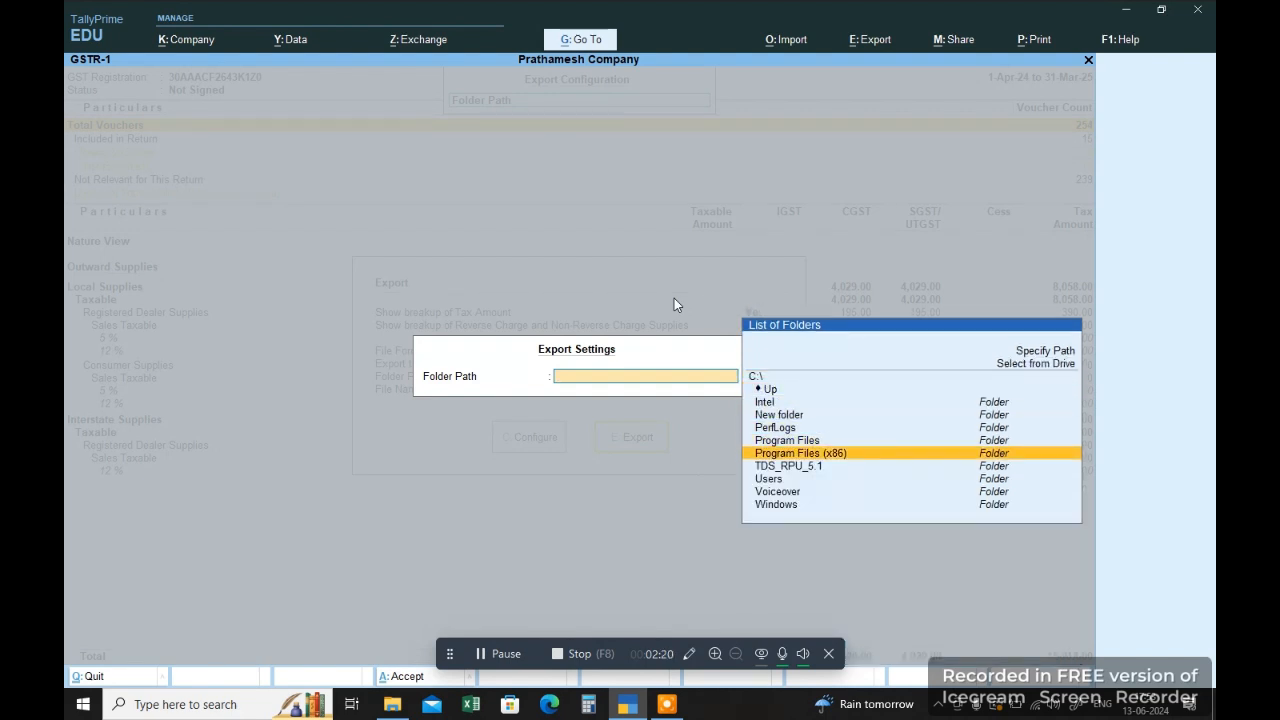
{"action": "key", "text": "Up"}
{"action": "key", "text": "Up"}
{"action": "key", "text": "Up"}
{"action": "key", "text": "Up"}
{"action": "key", "text": "Return"}
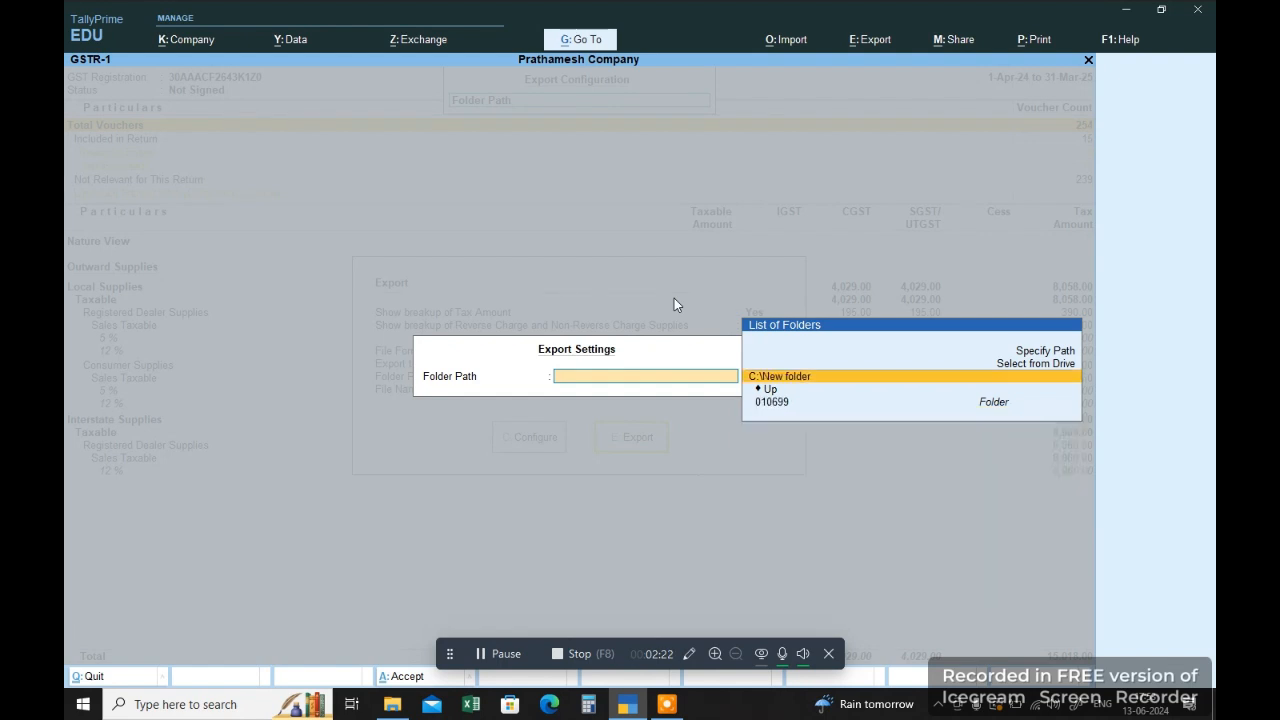
{"action": "key", "text": "Return"}
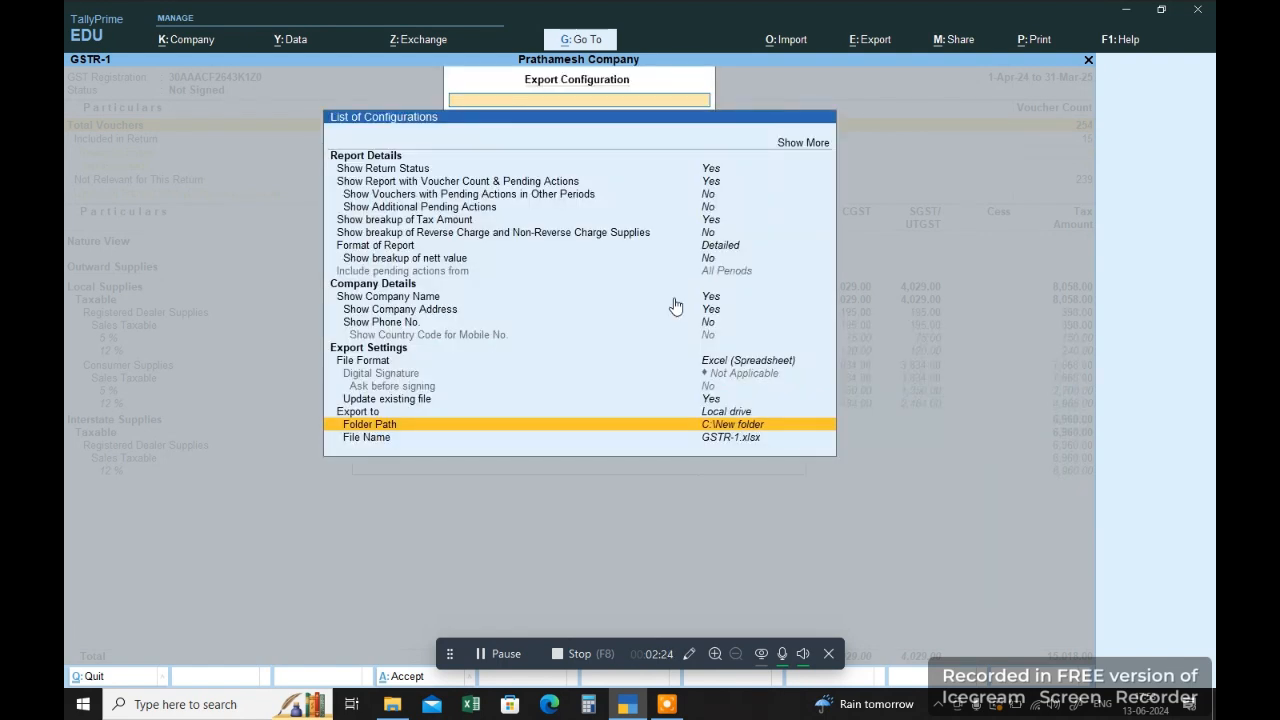
{"action": "key", "text": "ctrl+a"}
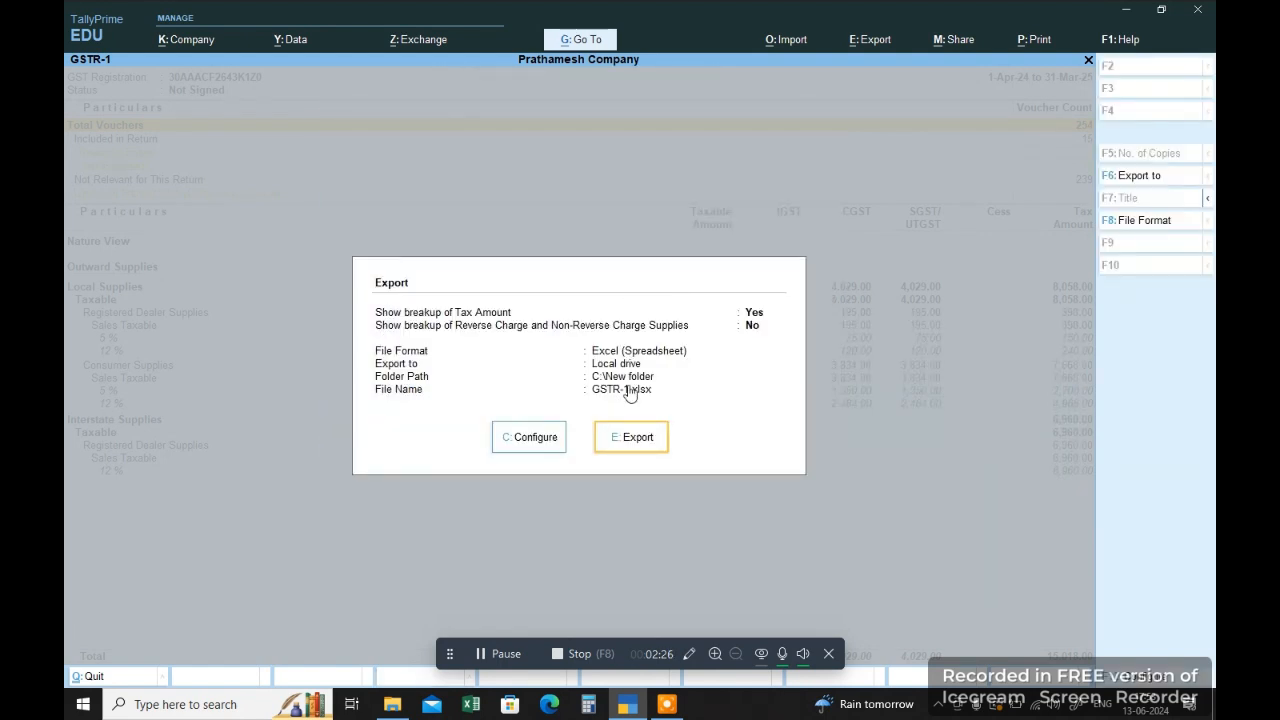
{"action": "left_click", "coordinate": [628, 443]}
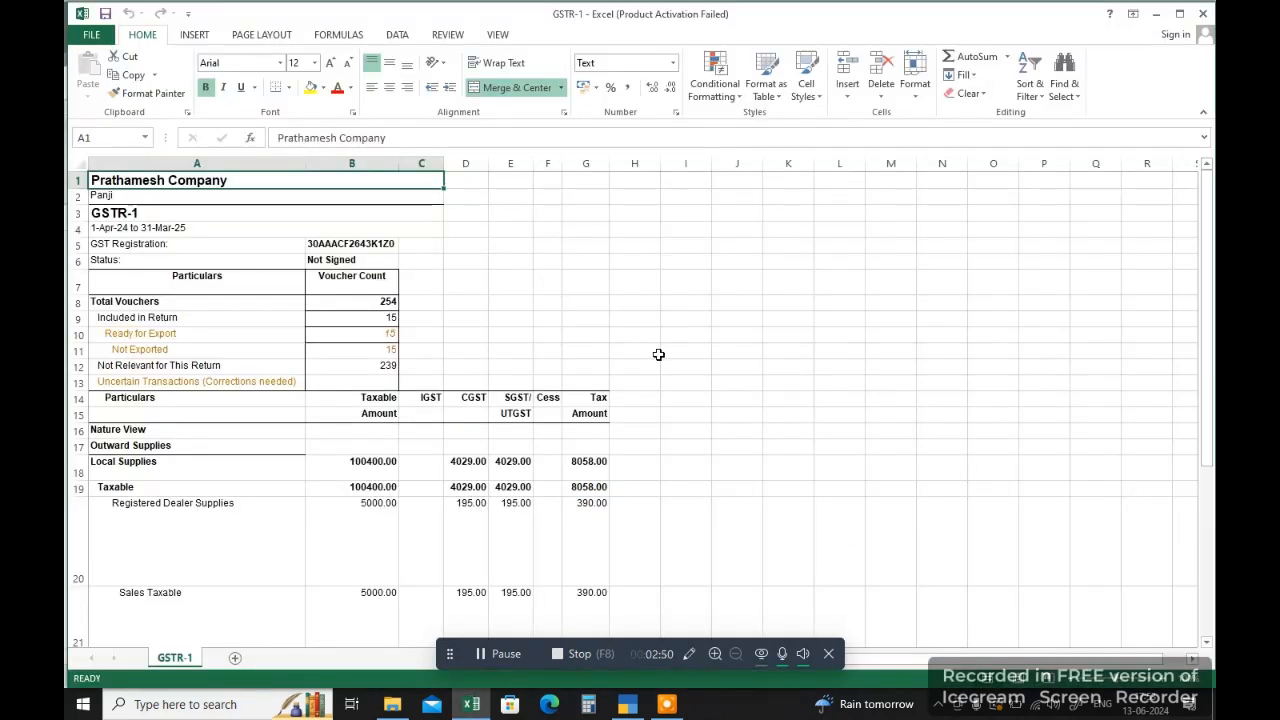
Step: Delete the company details and voucher count summary in A1:H13, above the tax table's Particulars header, dismissing the Office activation dialog
{"action": "left_click", "coordinate": [403, 352]}
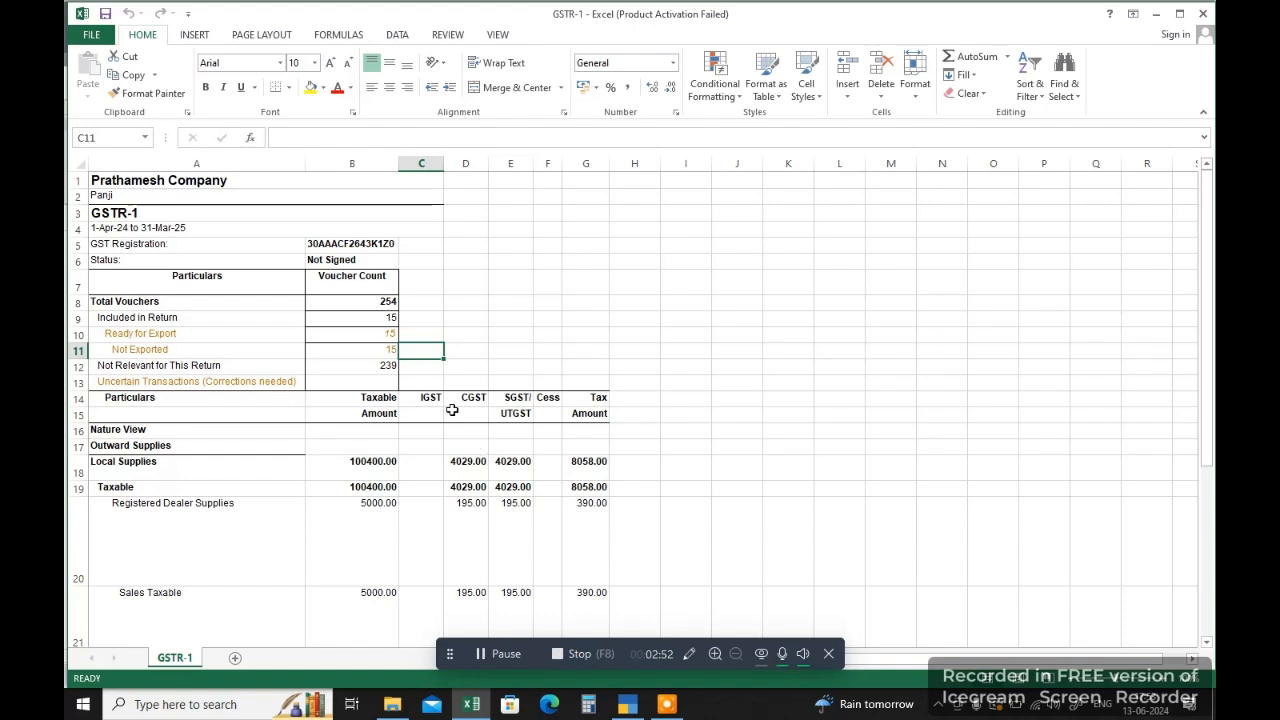
{"action": "scroll", "coordinate": [452, 409], "scroll_direction": "down", "scroll_amount": 3}
{"action": "scroll", "coordinate": [452, 409], "scroll_direction": "up", "scroll_amount": 3}
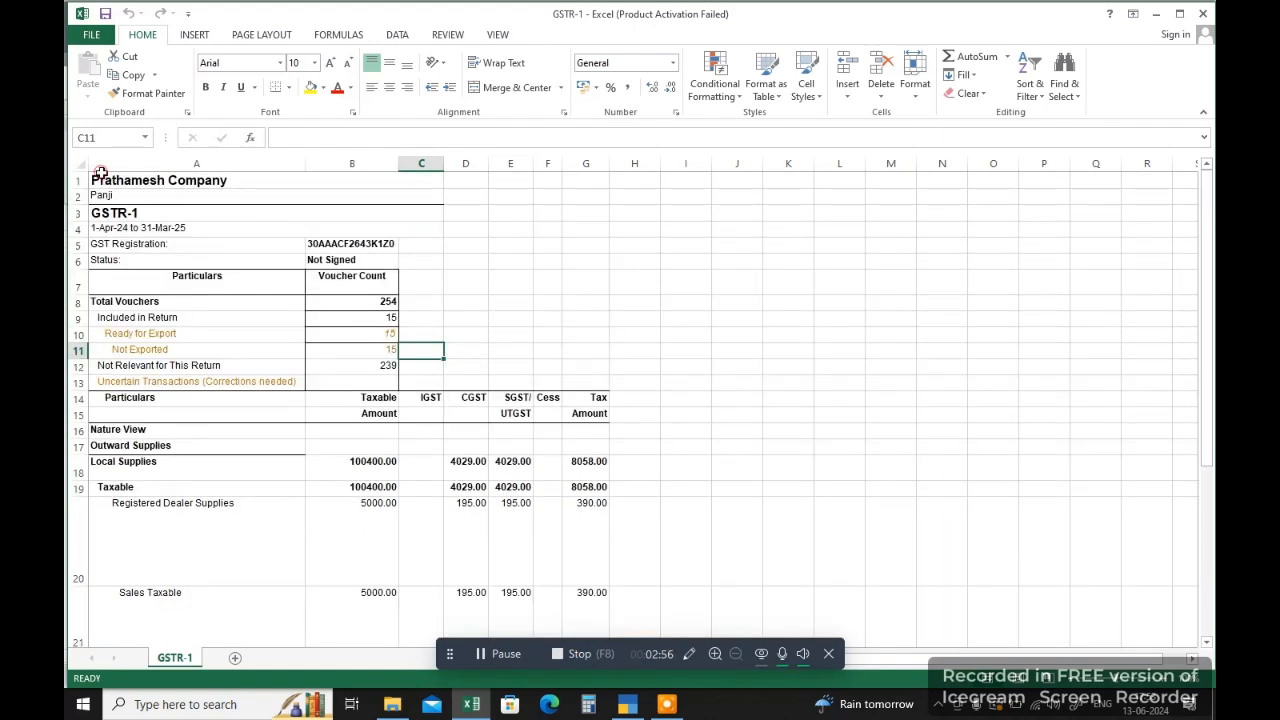
{"action": "left_click_drag", "start_coordinate": [101, 173], "coordinate": [613, 379]}
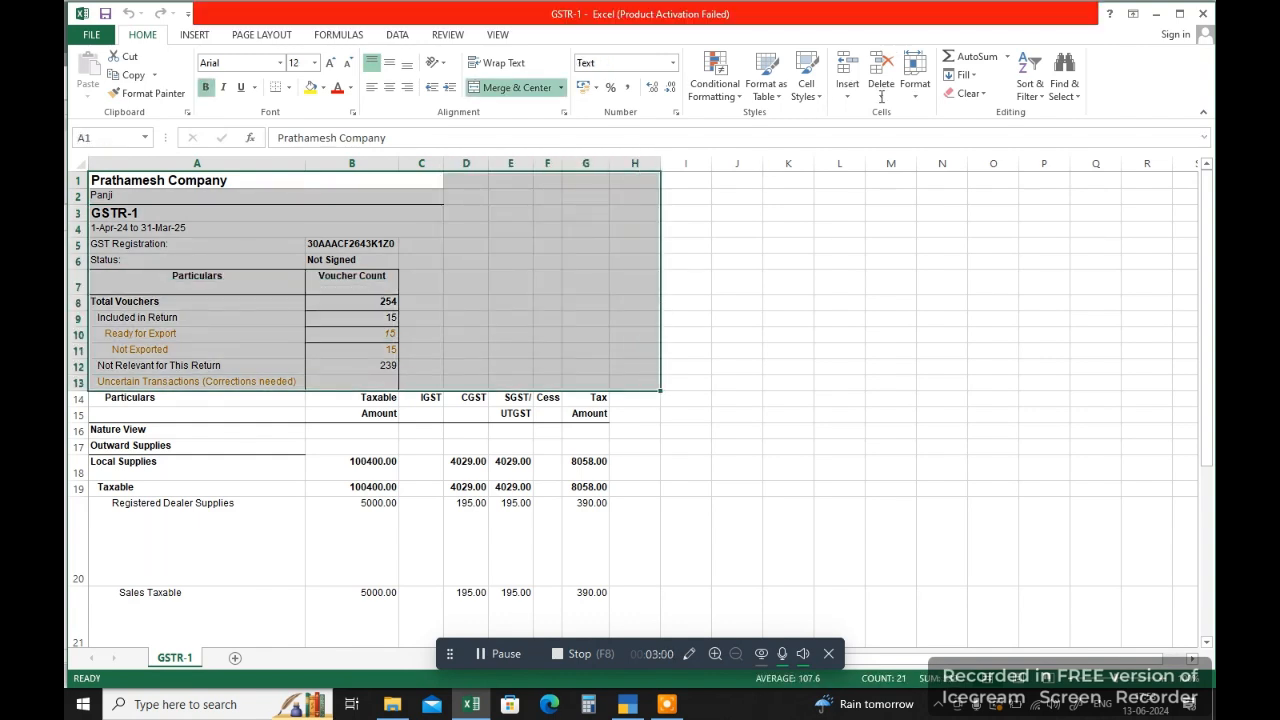
{"action": "left_click", "coordinate": [803, 500]}
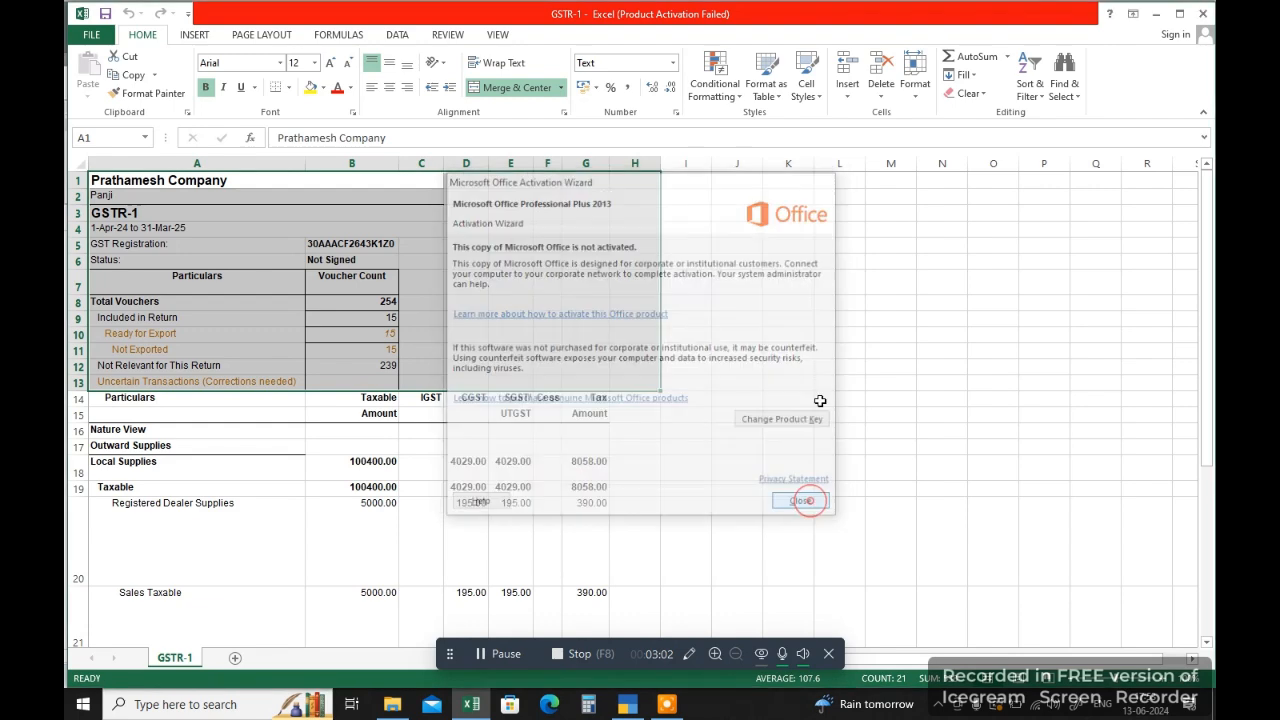
{"action": "left_click", "coordinate": [881, 68]}
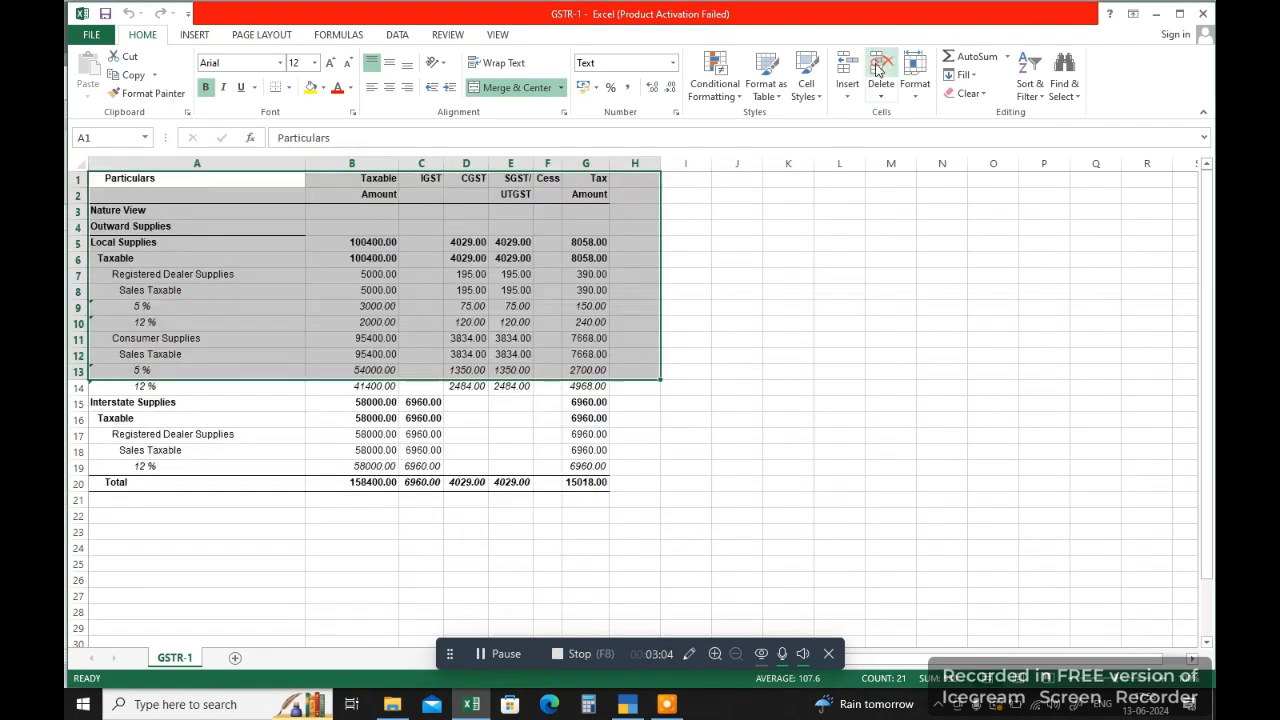
{"action": "left_click", "coordinate": [803, 278]}
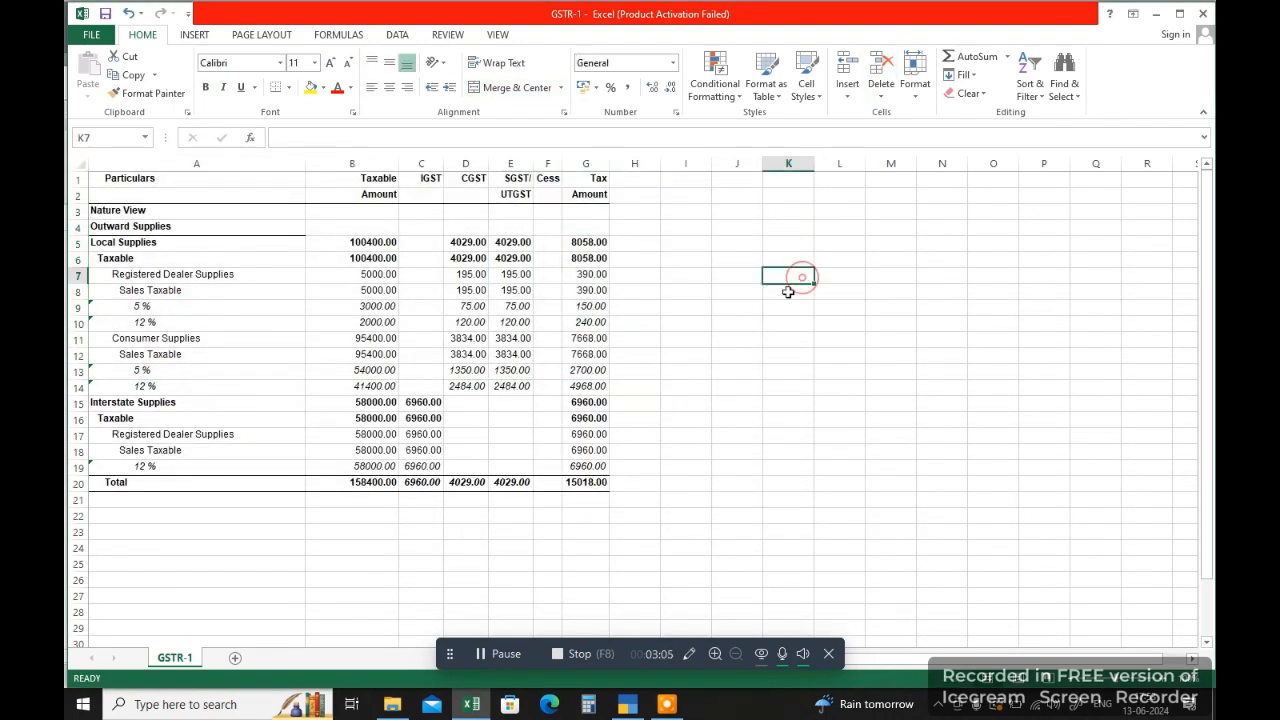
{"action": "left_click", "coordinate": [127, 309]}
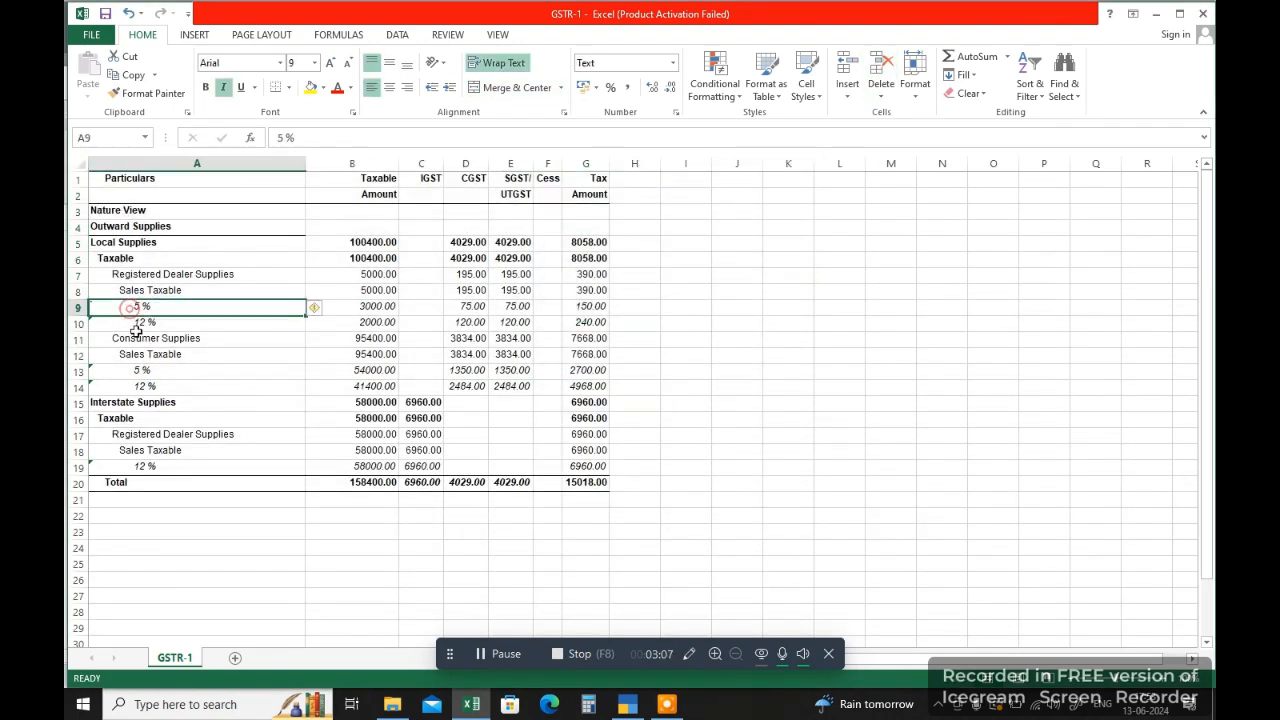
{"action": "left_click", "coordinate": [103, 241]}
{"action": "left_click", "coordinate": [105, 207]}
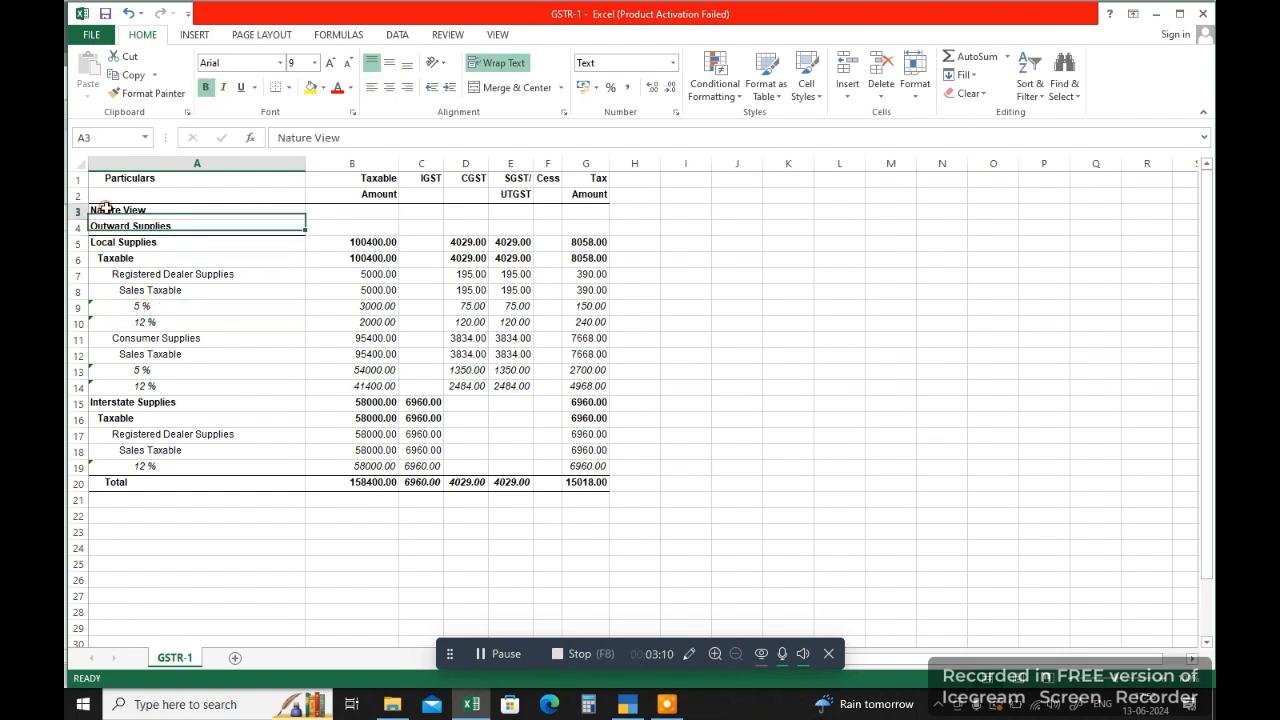
{"action": "left_click_drag", "start_coordinate": [105, 207], "coordinate": [470, 292]}
{"action": "left_click", "coordinate": [128, 177]}
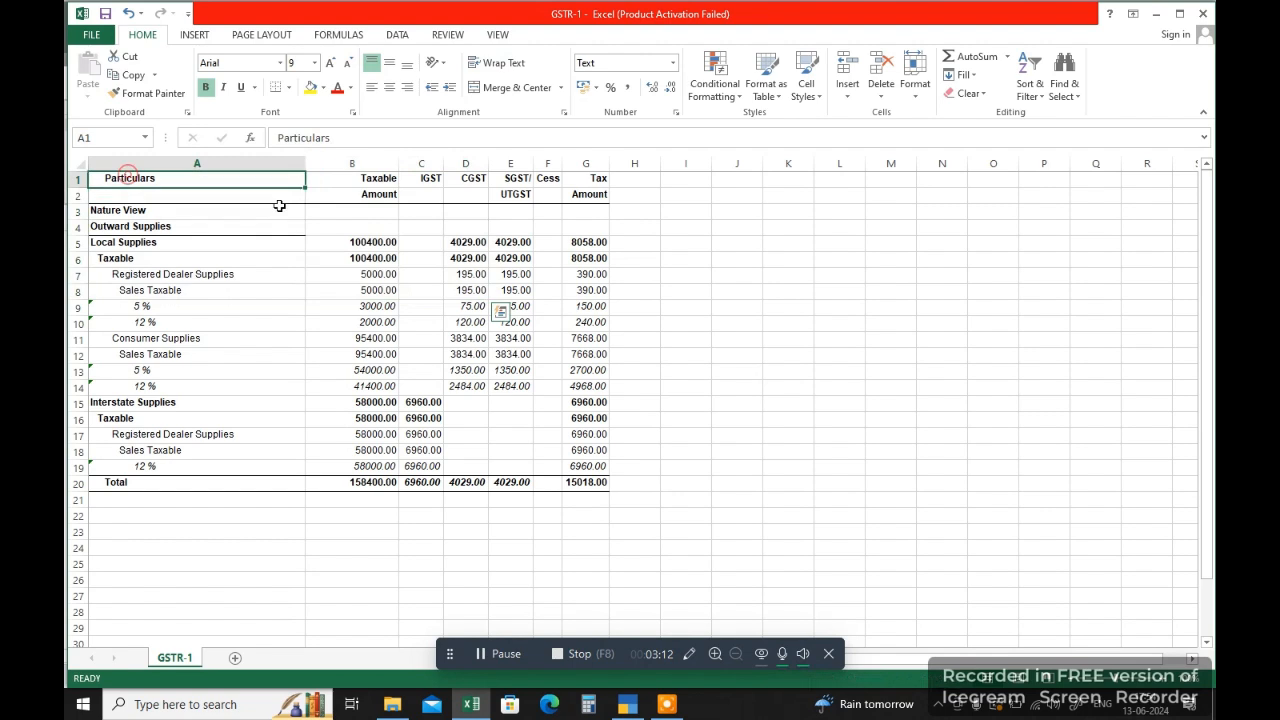
{"action": "left_click_drag", "start_coordinate": [279, 182], "coordinate": [600, 195]}
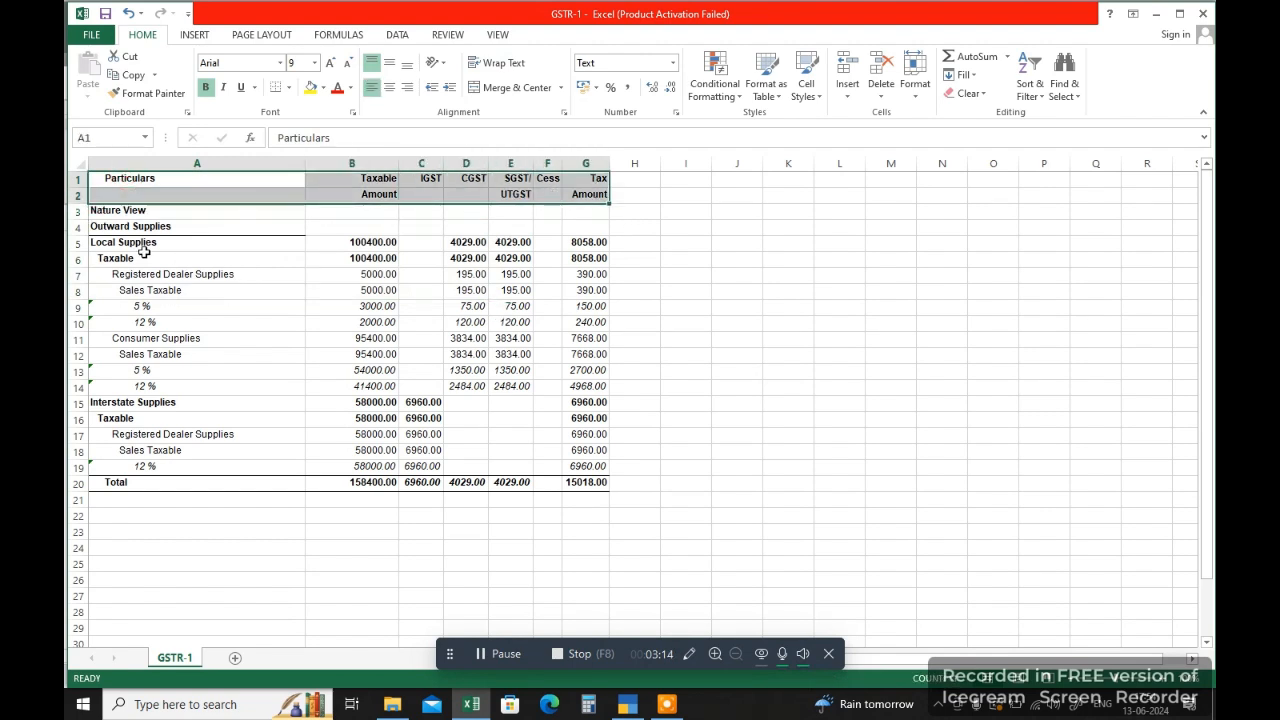
Step: Delete the Local Supplies heading and subtotal rows, including Consumer Supplies, leaving only the 5 % and 12 % rate rows under Outward Supplies
{"action": "left_click_drag", "start_coordinate": [118, 243], "coordinate": [590, 287]}
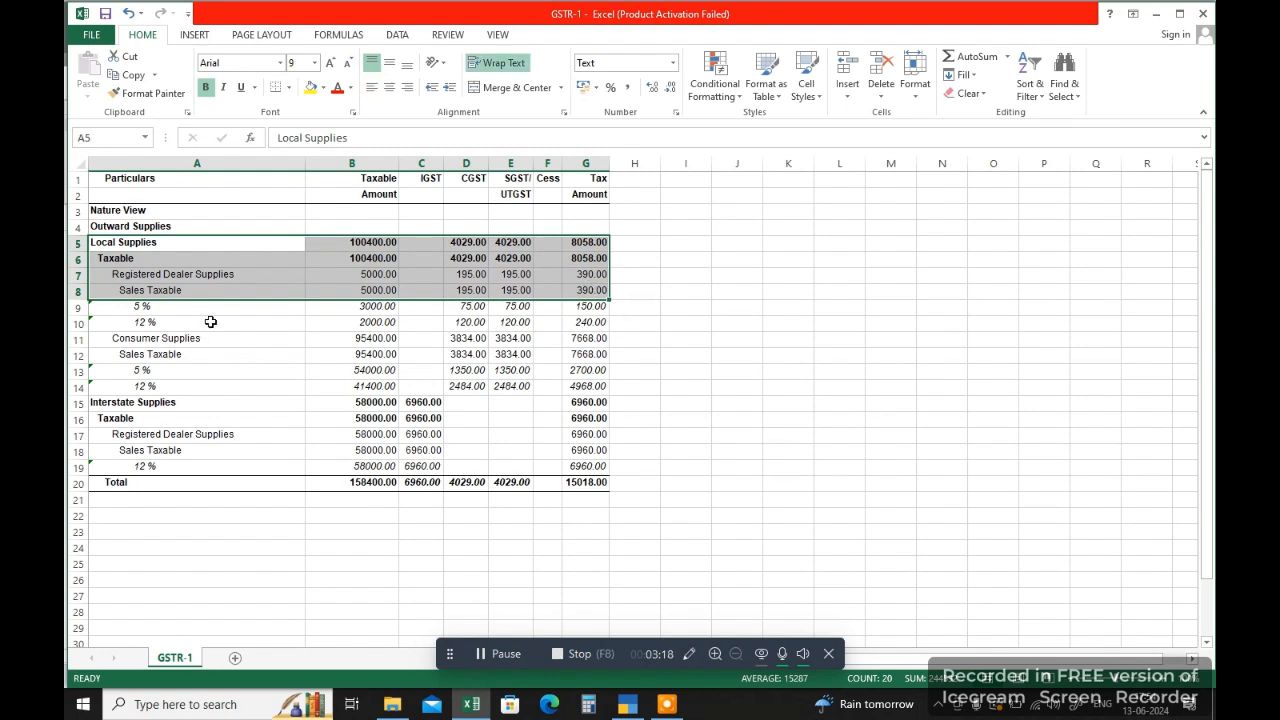
{"action": "left_click", "coordinate": [881, 72]}
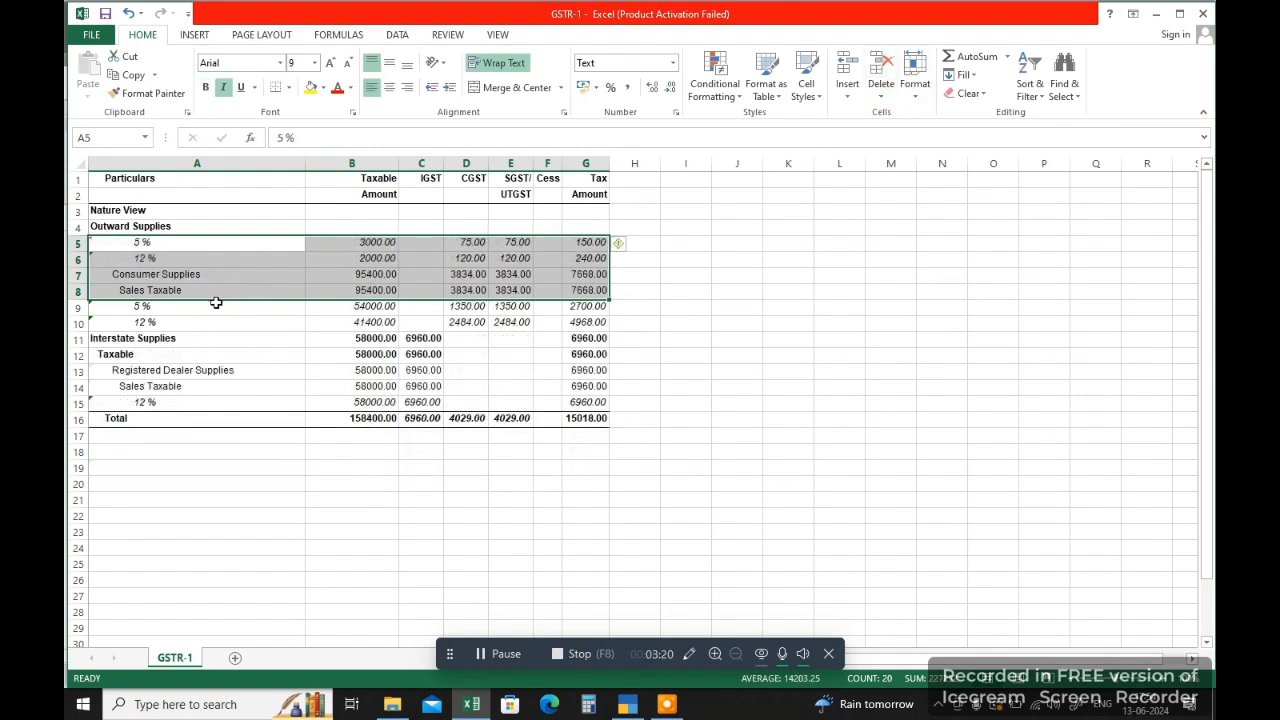
{"action": "left_click_drag", "start_coordinate": [118, 274], "coordinate": [590, 290]}
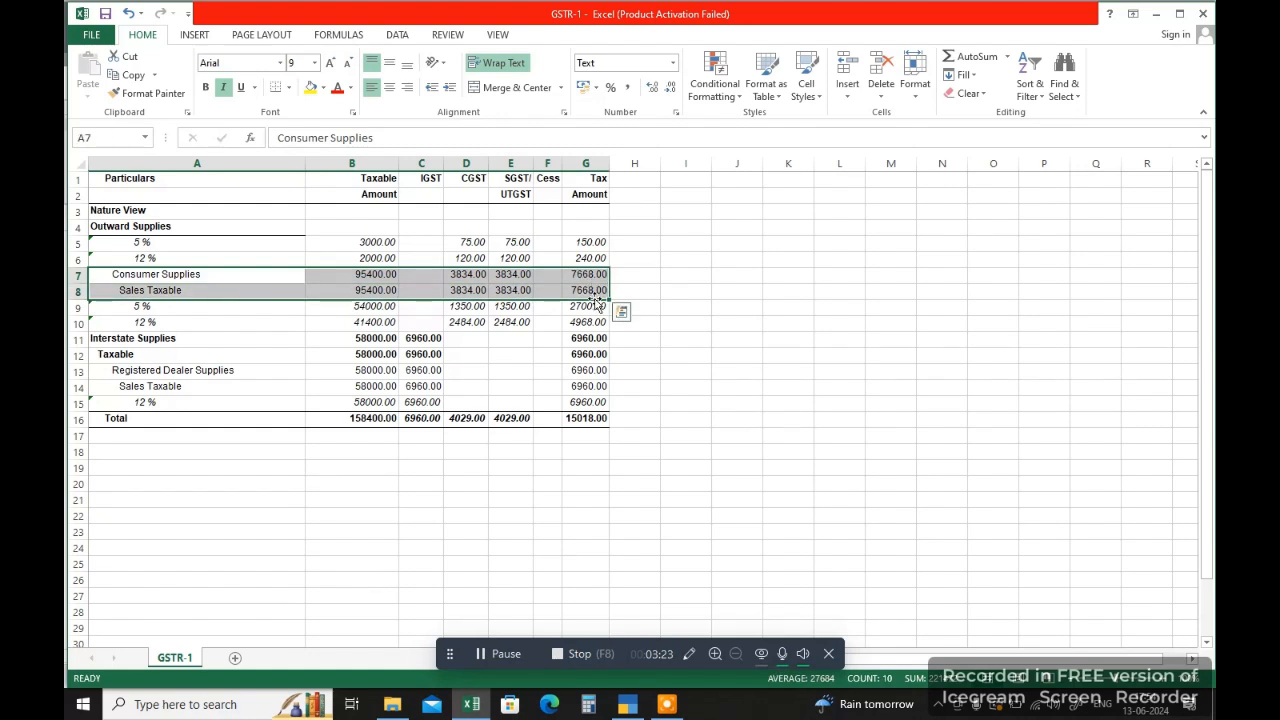
{"action": "left_click", "coordinate": [881, 72]}
Step: Delete the Taxable, Registered Dealer Supplies and Sales Taxable rows under Interstate Supplies
{"action": "left_click_drag", "start_coordinate": [103, 308], "coordinate": [582, 344]}
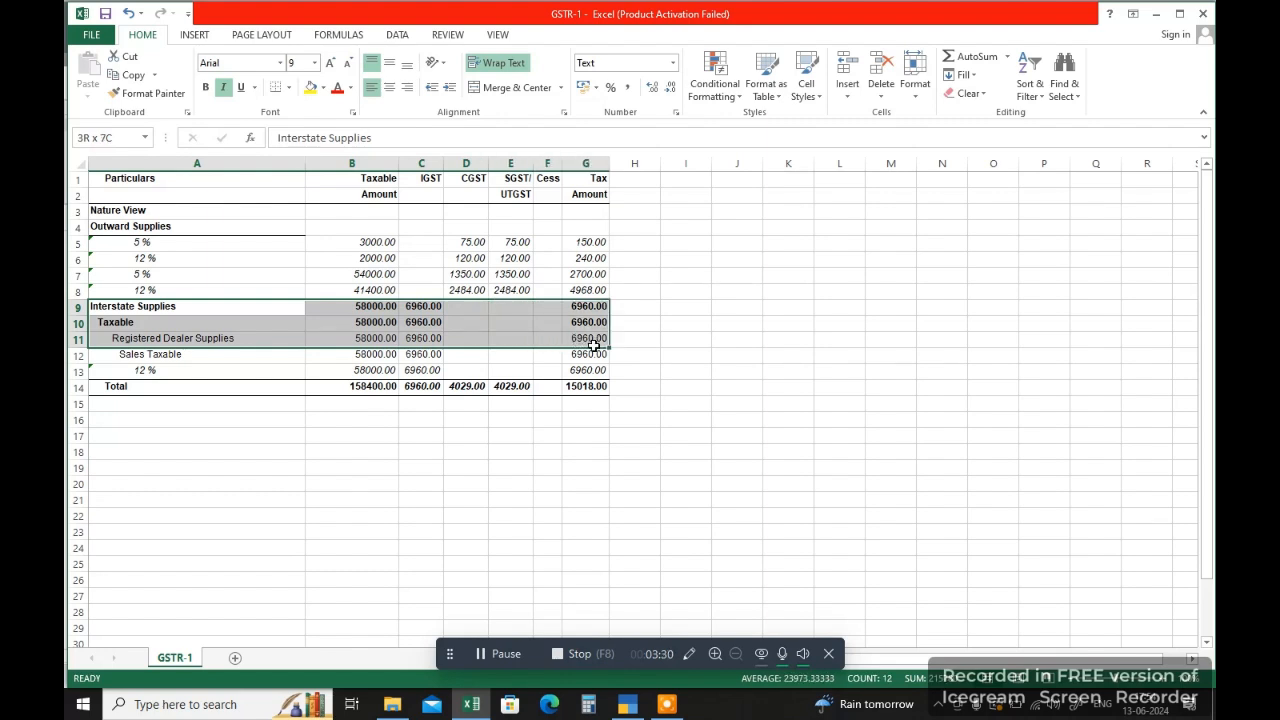
{"action": "left_click_drag", "start_coordinate": [593, 344], "coordinate": [603, 314]}
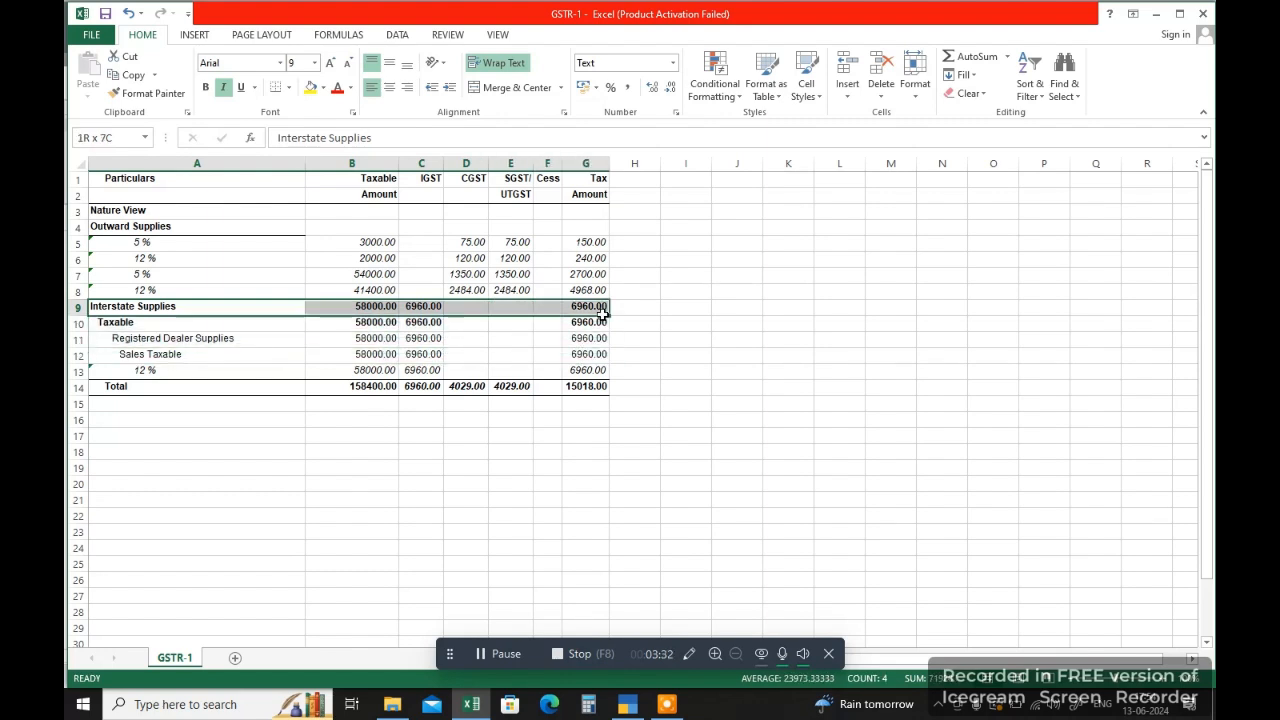
{"action": "left_click_drag", "start_coordinate": [114, 323], "coordinate": [625, 355]}
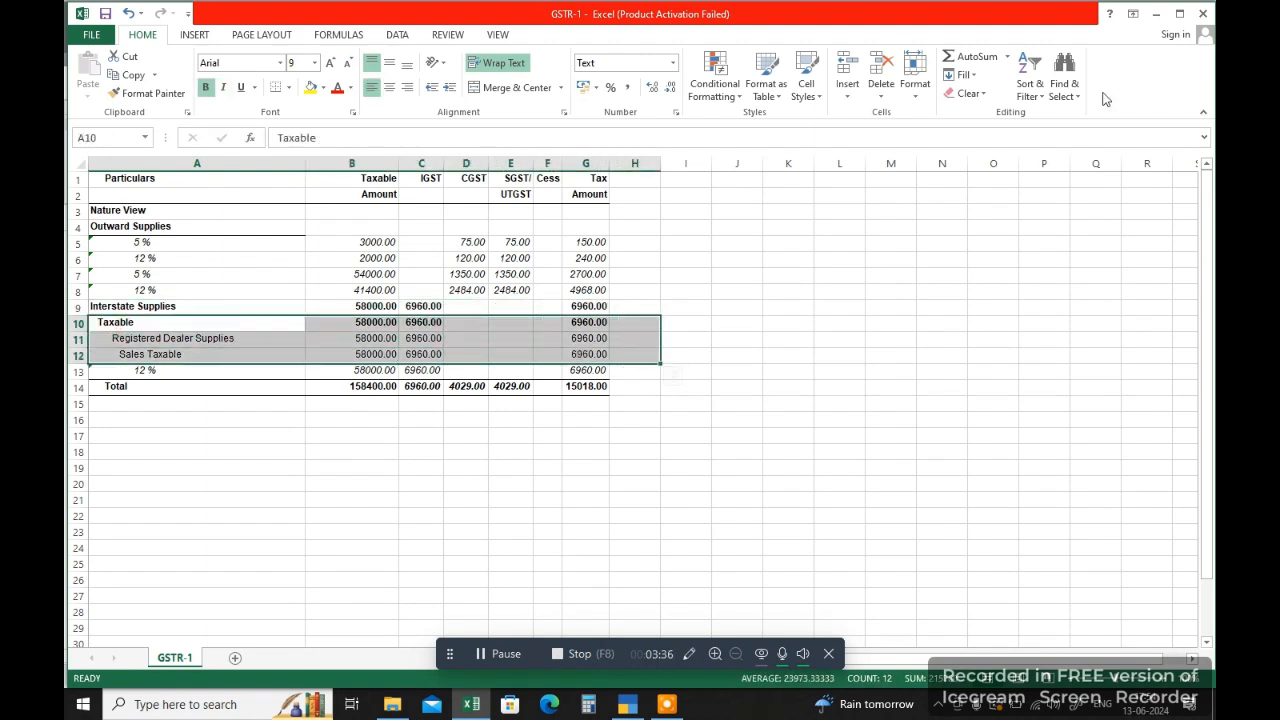
{"action": "left_click", "coordinate": [888, 78]}
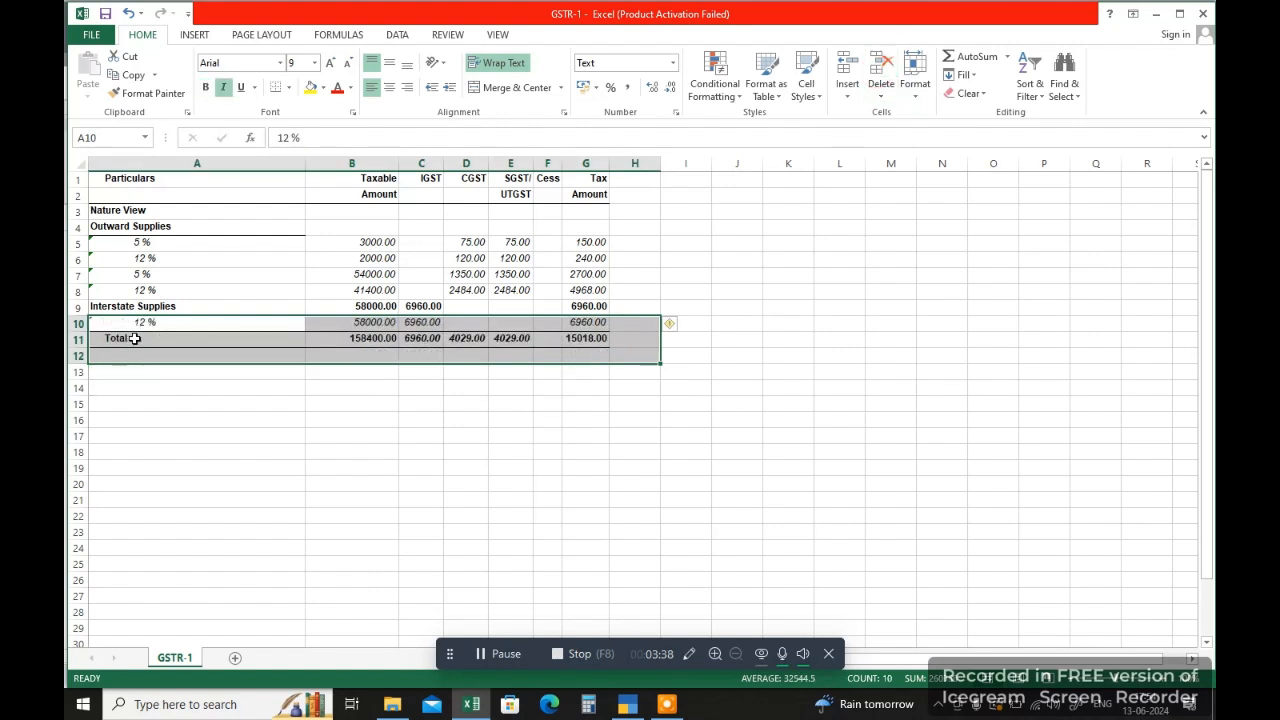
Step: Clear the amounts in the Interstate Supplies heading row, keeping its label
{"action": "left_click_drag", "start_coordinate": [331, 304], "coordinate": [600, 304]}
{"action": "key", "text": "Delete"}
{"action": "left_click", "coordinate": [343, 371]}
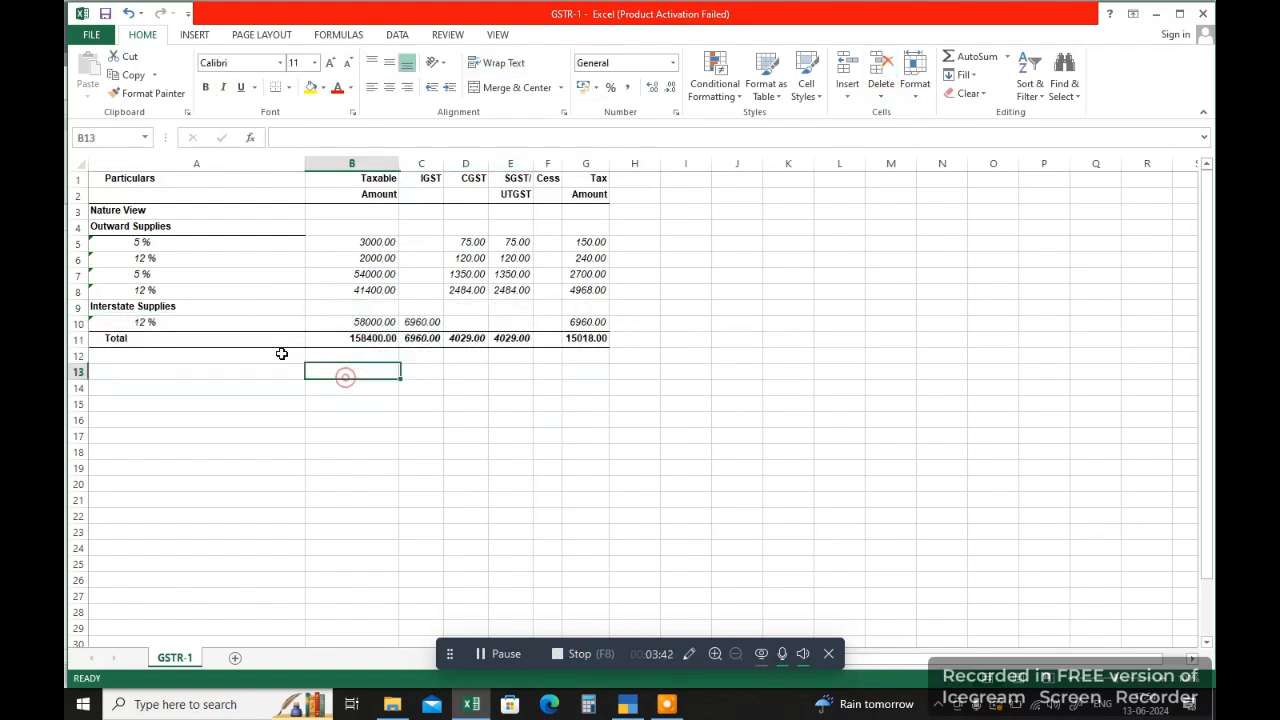
{"action": "left_click", "coordinate": [164, 307]}
{"action": "left_click", "coordinate": [160, 322]}
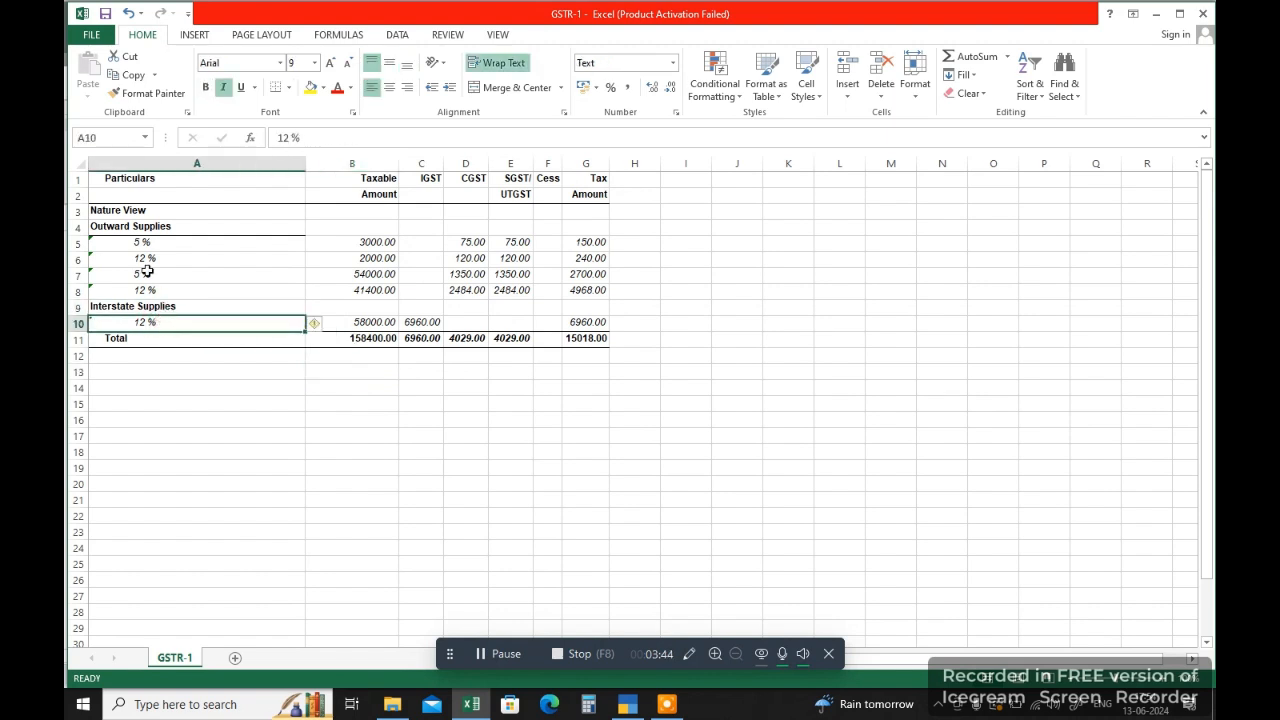
{"action": "left_click_drag", "start_coordinate": [137, 243], "coordinate": [583, 295]}
{"action": "left_click", "coordinate": [659, 296]}
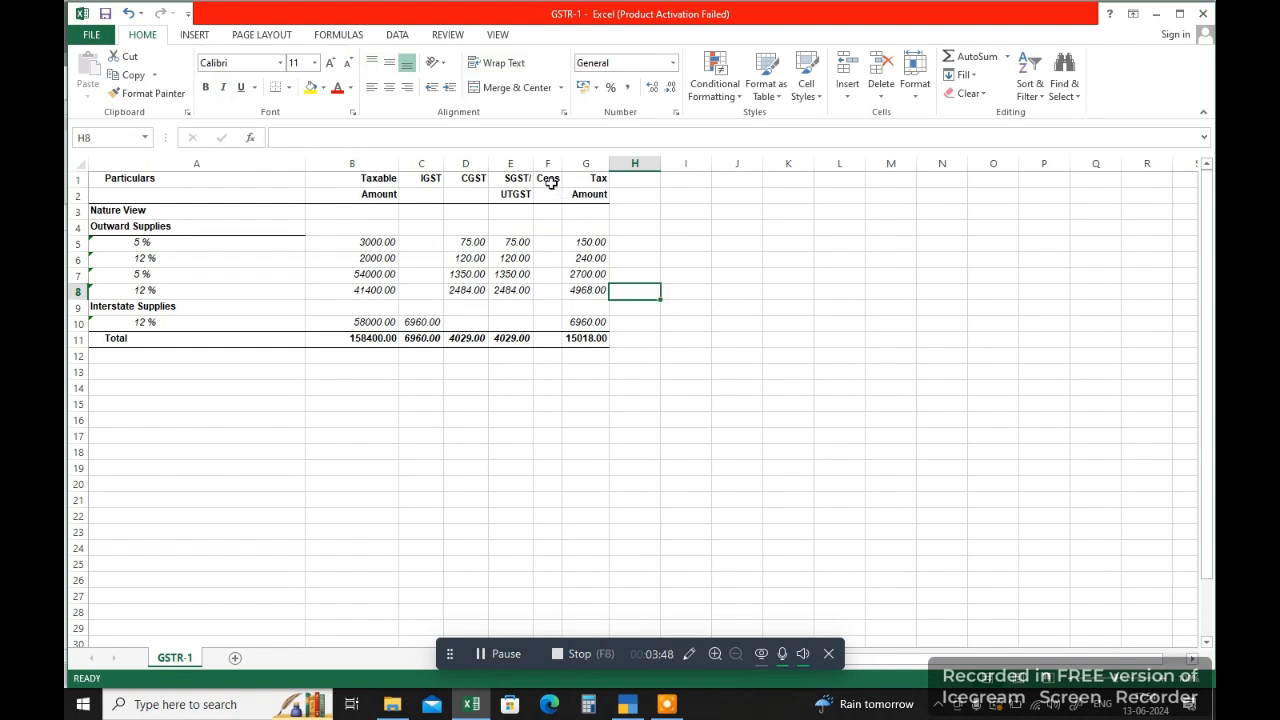
Step: Delete the Cess and Tax Amount columns from the table, covering F1:G12
{"action": "left_click_drag", "start_coordinate": [549, 181], "coordinate": [597, 358]}
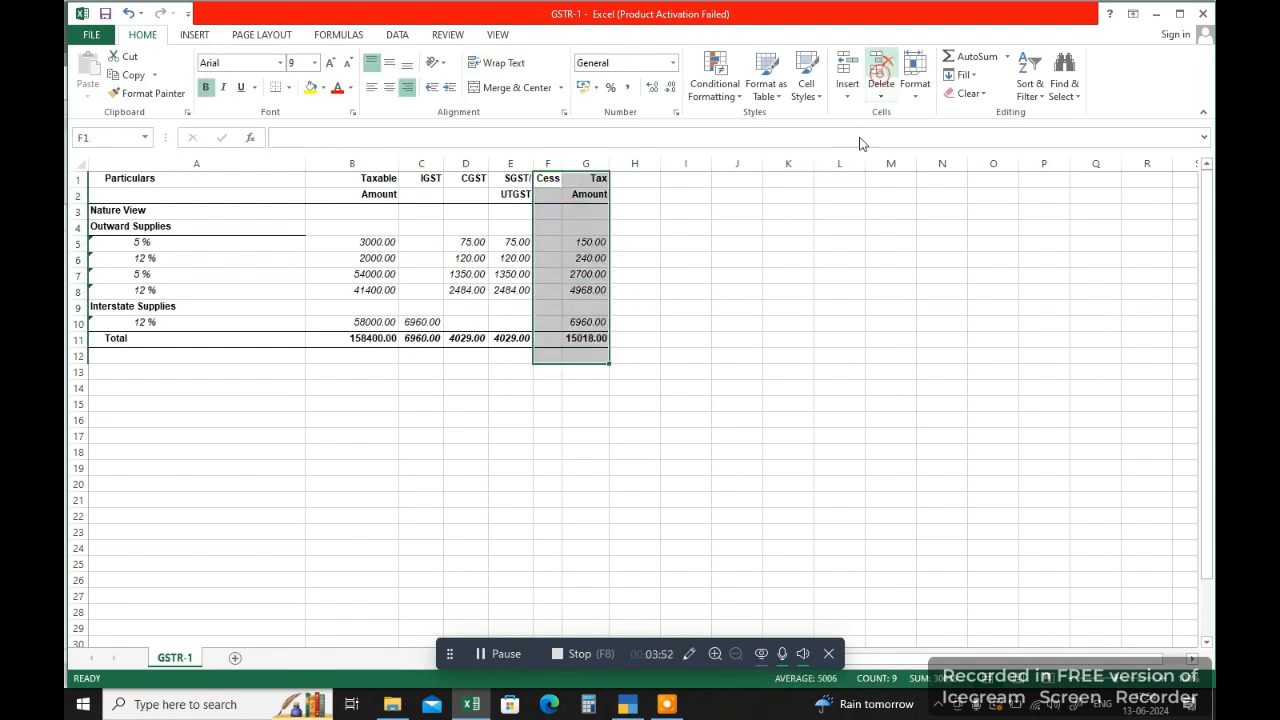
{"action": "left_click", "coordinate": [881, 70]}
{"action": "left_click", "coordinate": [792, 352]}
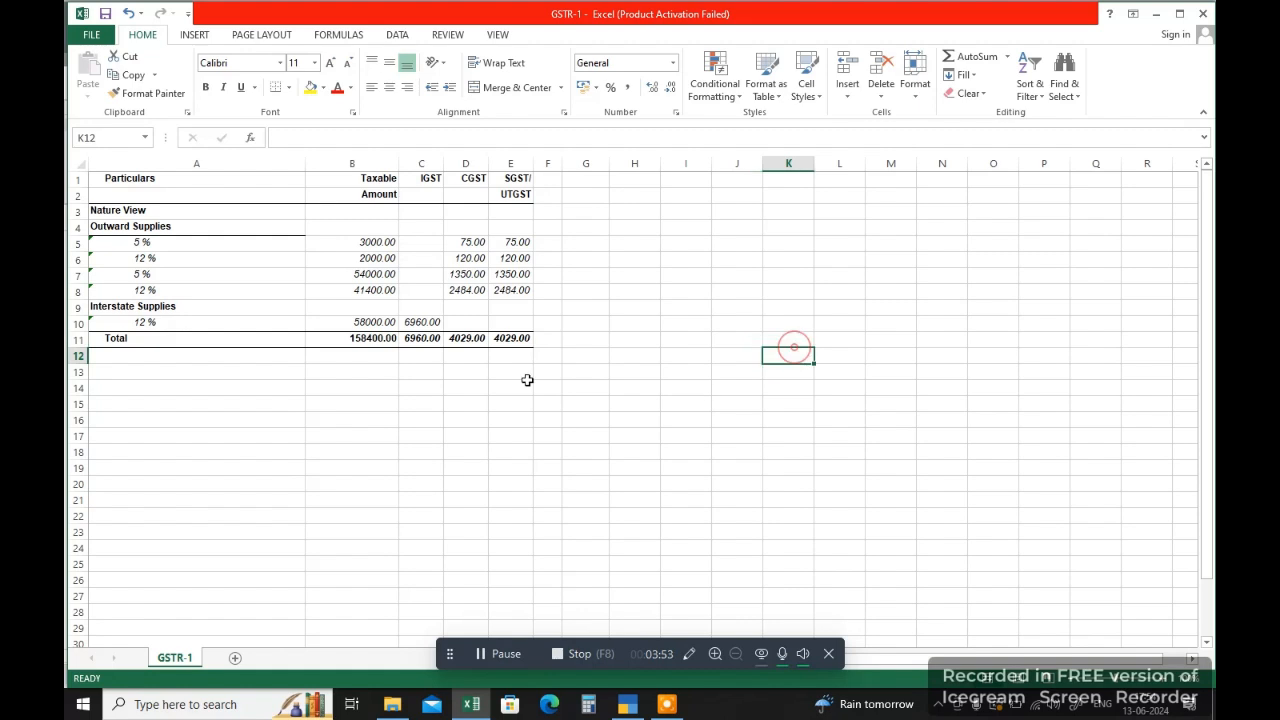
{"action": "left_click", "coordinate": [119, 244]}
{"action": "left_click", "coordinate": [122, 274]}
{"action": "left_click", "coordinate": [122, 290]}
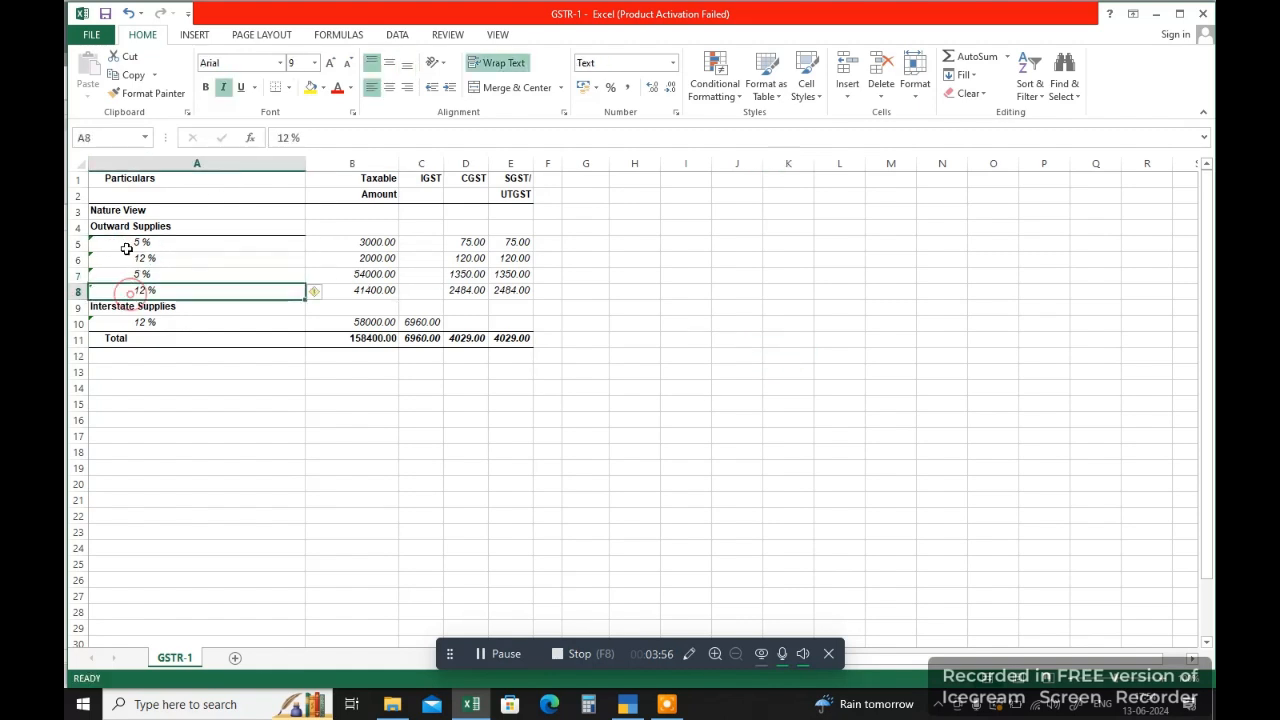
{"action": "left_click", "coordinate": [114, 222]}
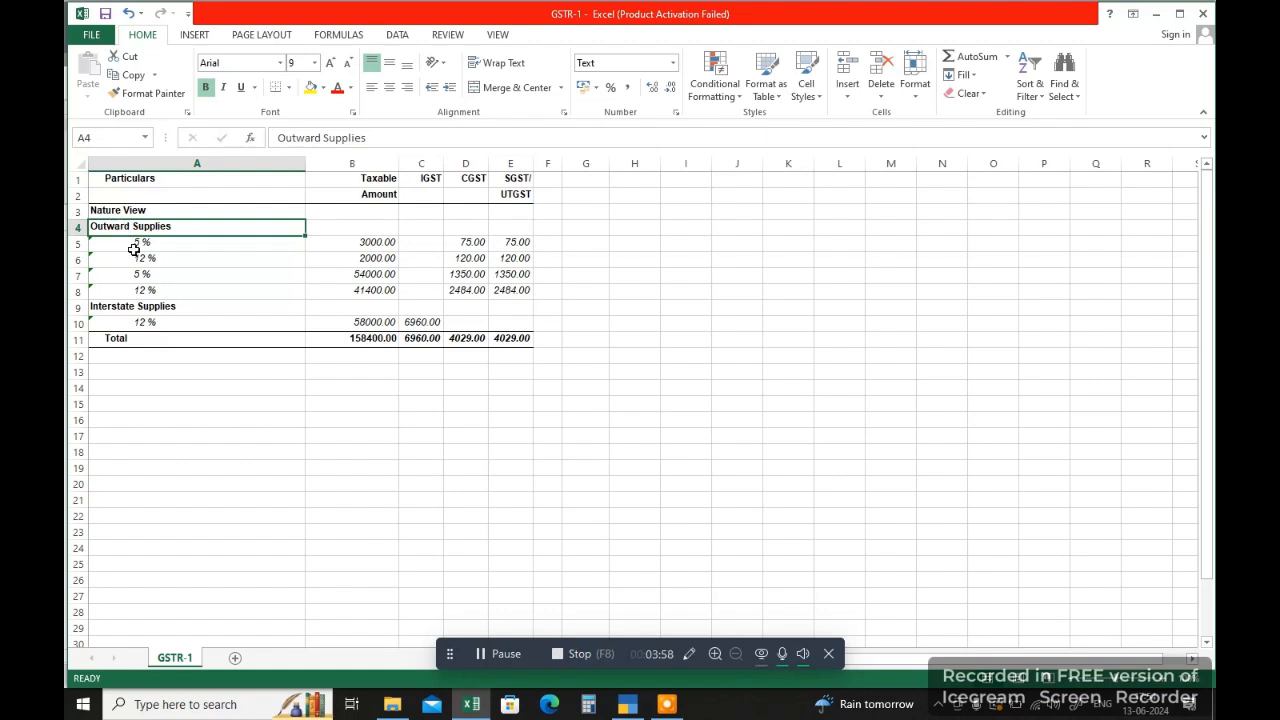
{"action": "left_click", "coordinate": [132, 246]}
{"action": "left_click", "coordinate": [139, 326]}
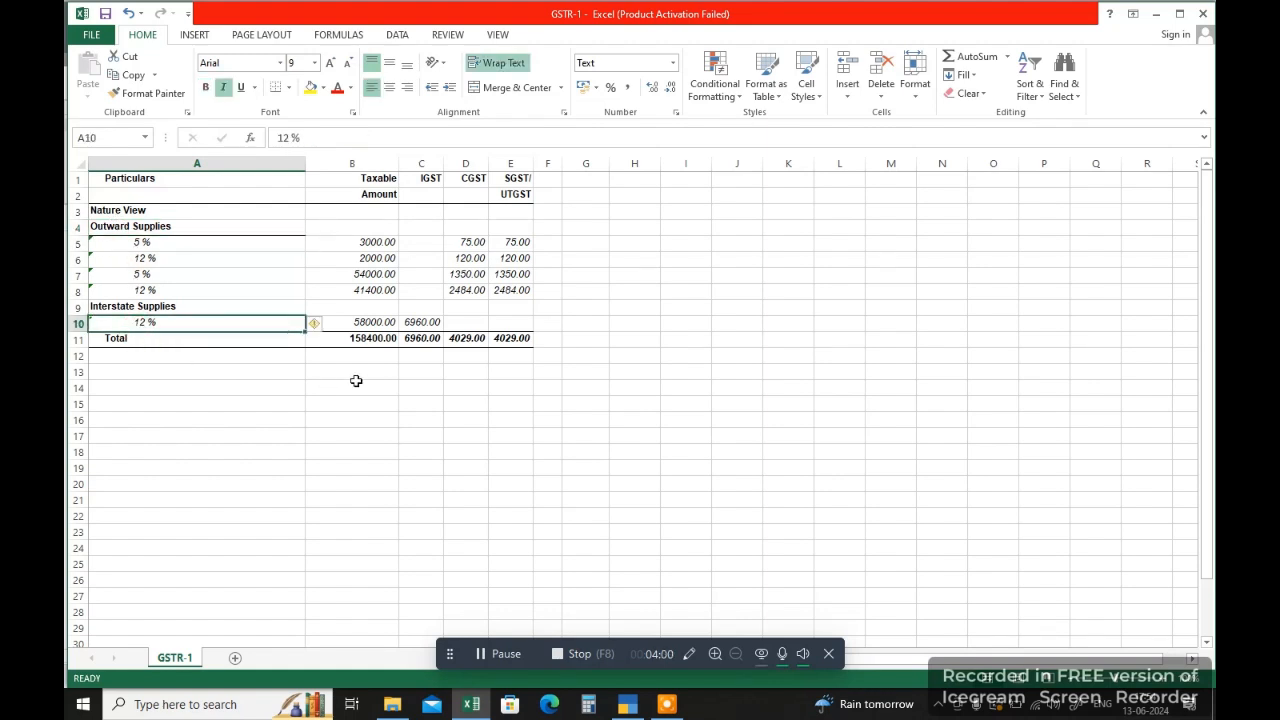
Step: Delete the Total row in A11:E11 below the interstate 12 % row
{"action": "left_click_drag", "start_coordinate": [160, 341], "coordinate": [510, 340]}
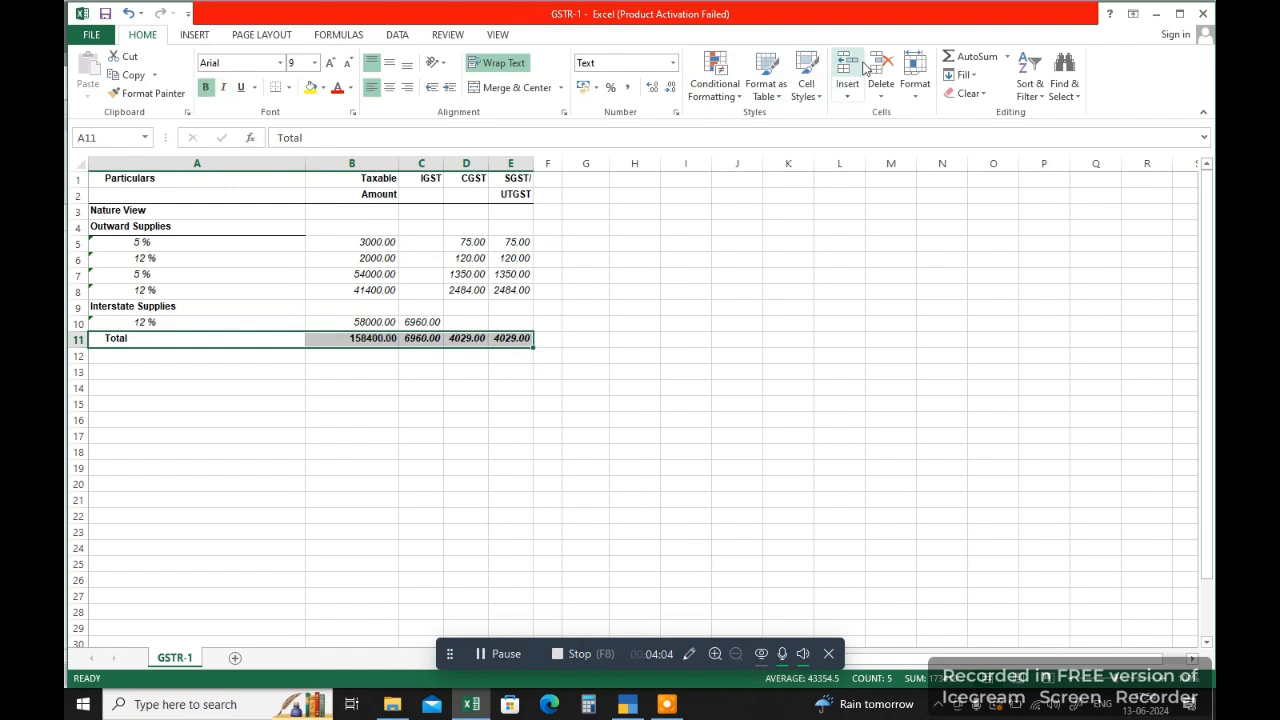
{"action": "left_click", "coordinate": [826, 208]}
{"action": "left_click", "coordinate": [198, 324]}
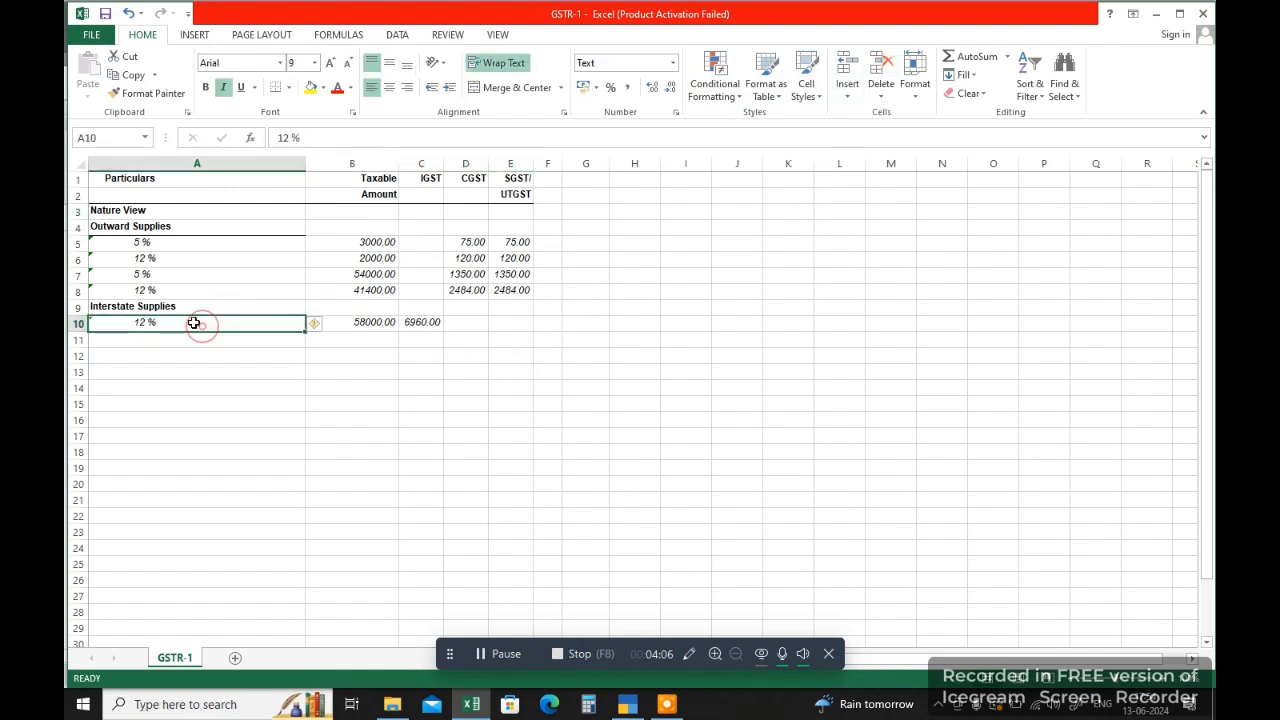
{"action": "left_click_drag", "start_coordinate": [160, 246], "coordinate": [152, 292]}
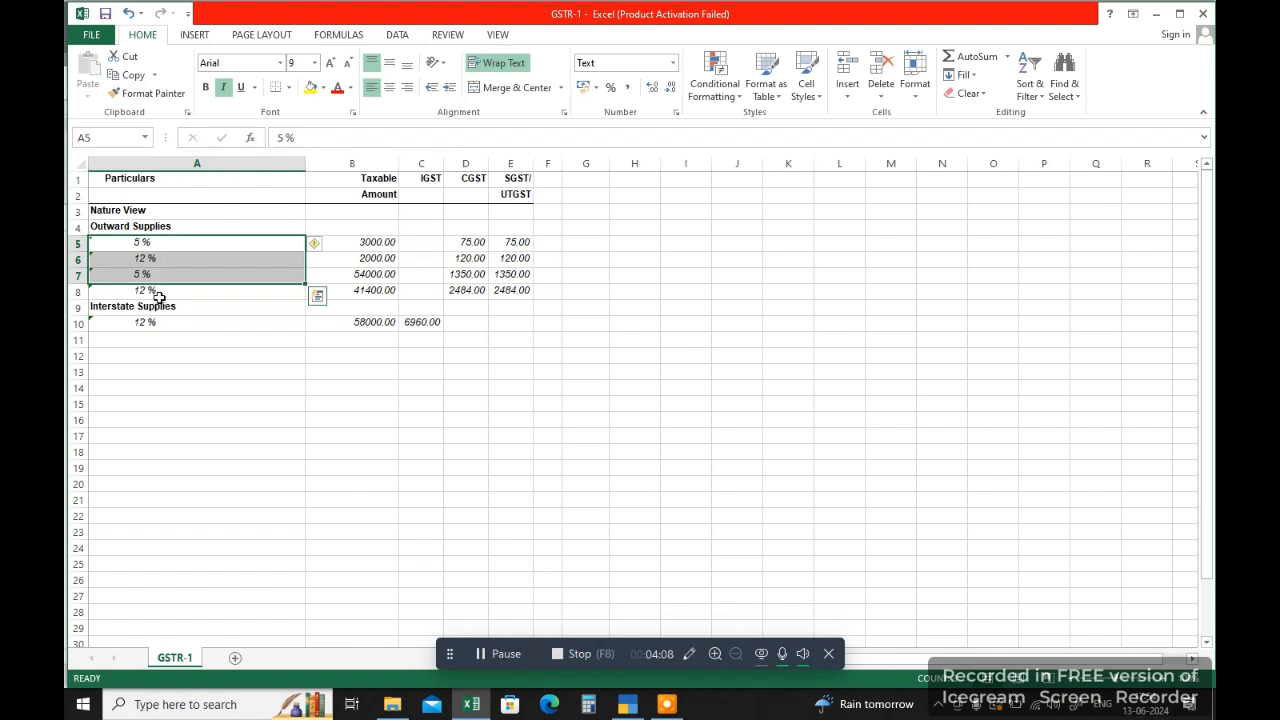
{"action": "left_click", "coordinate": [157, 289]}
{"action": "left_click", "coordinate": [157, 274]}
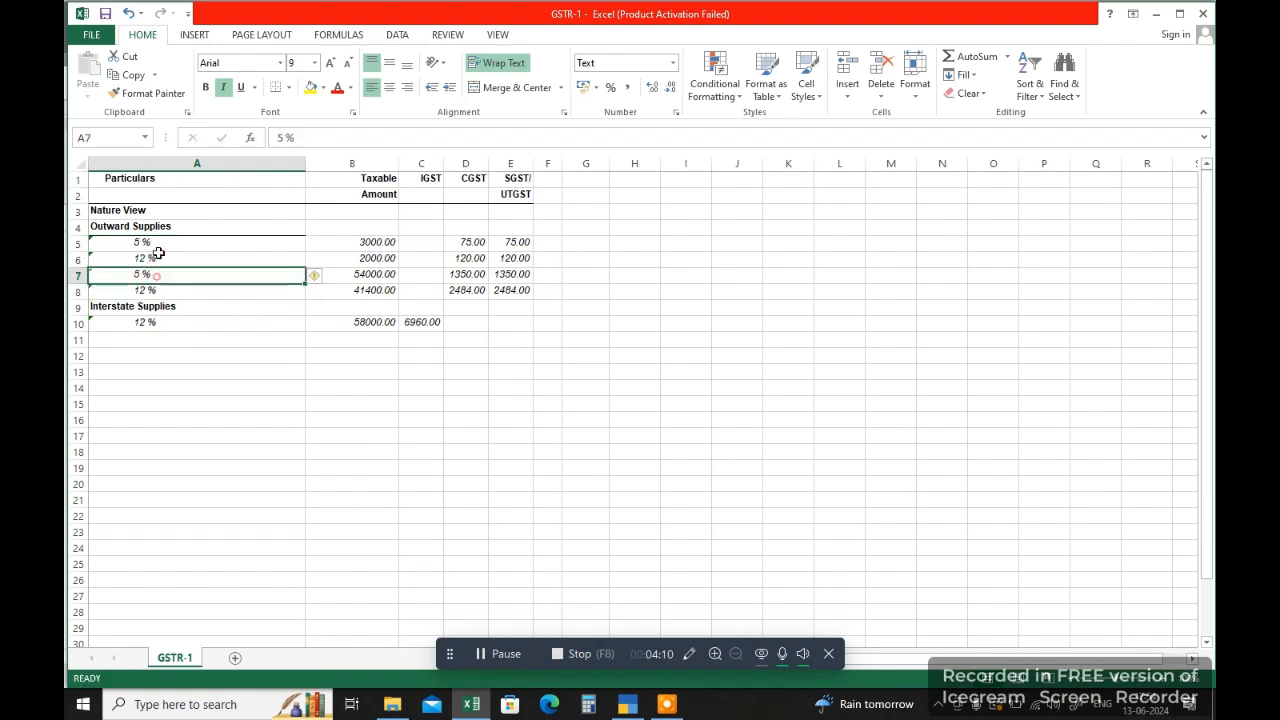
{"action": "left_click", "coordinate": [158, 244]}
{"action": "left_click", "coordinate": [157, 272]}
{"action": "left_click", "coordinate": [160, 245]}
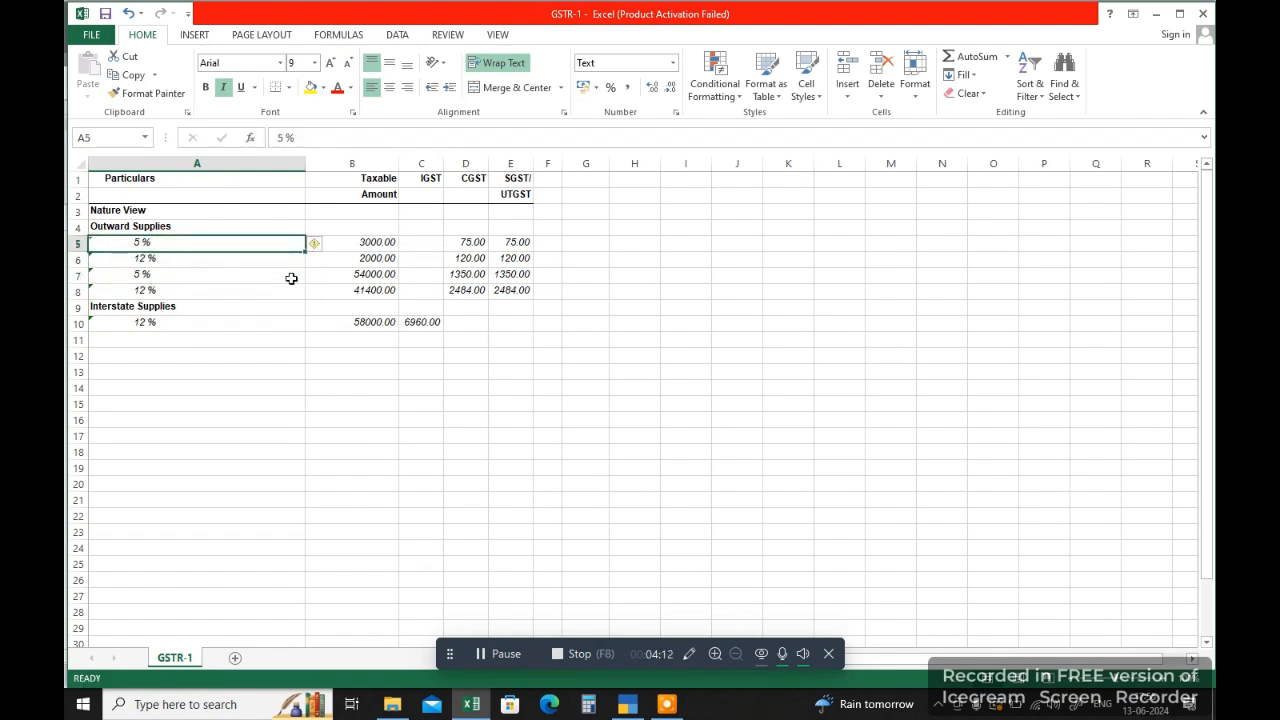
Step: Apply all borders to the whole GSTR-1 table, A1:E10
{"action": "left_click", "coordinate": [372, 242]}
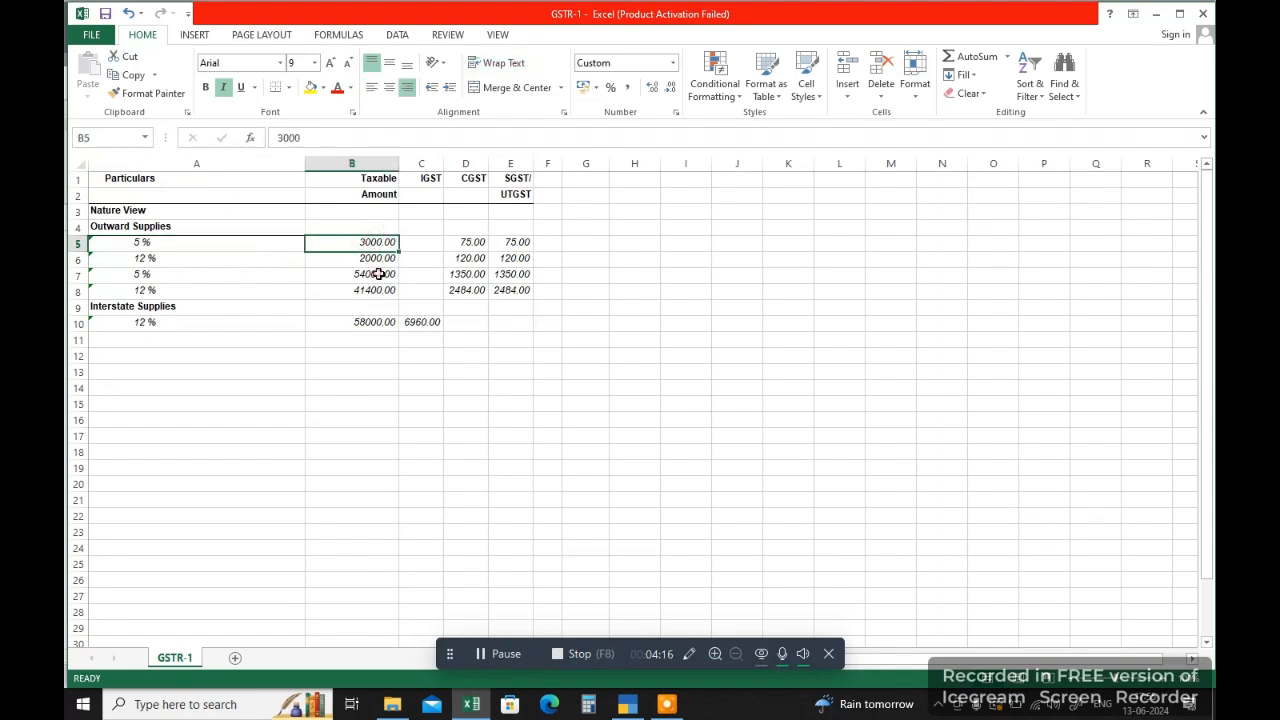
{"action": "left_click", "coordinate": [378, 274]}
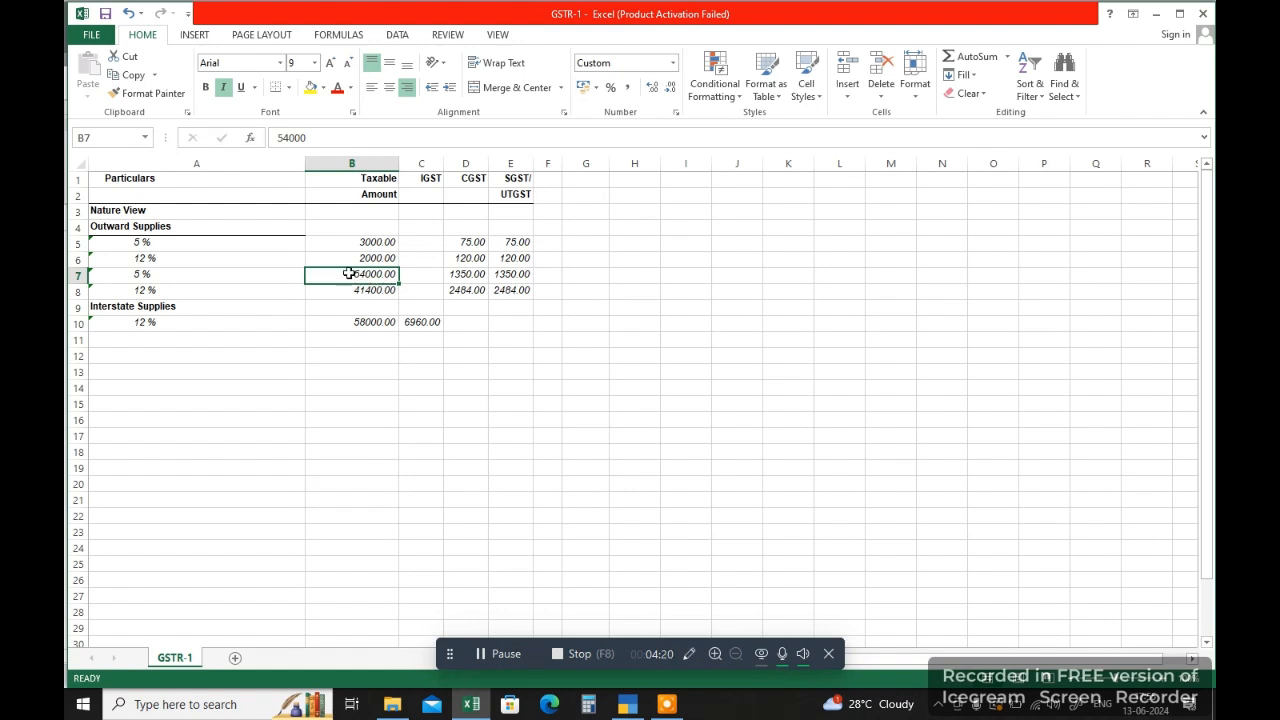
{"action": "left_click_drag", "start_coordinate": [137, 176], "coordinate": [510, 323]}
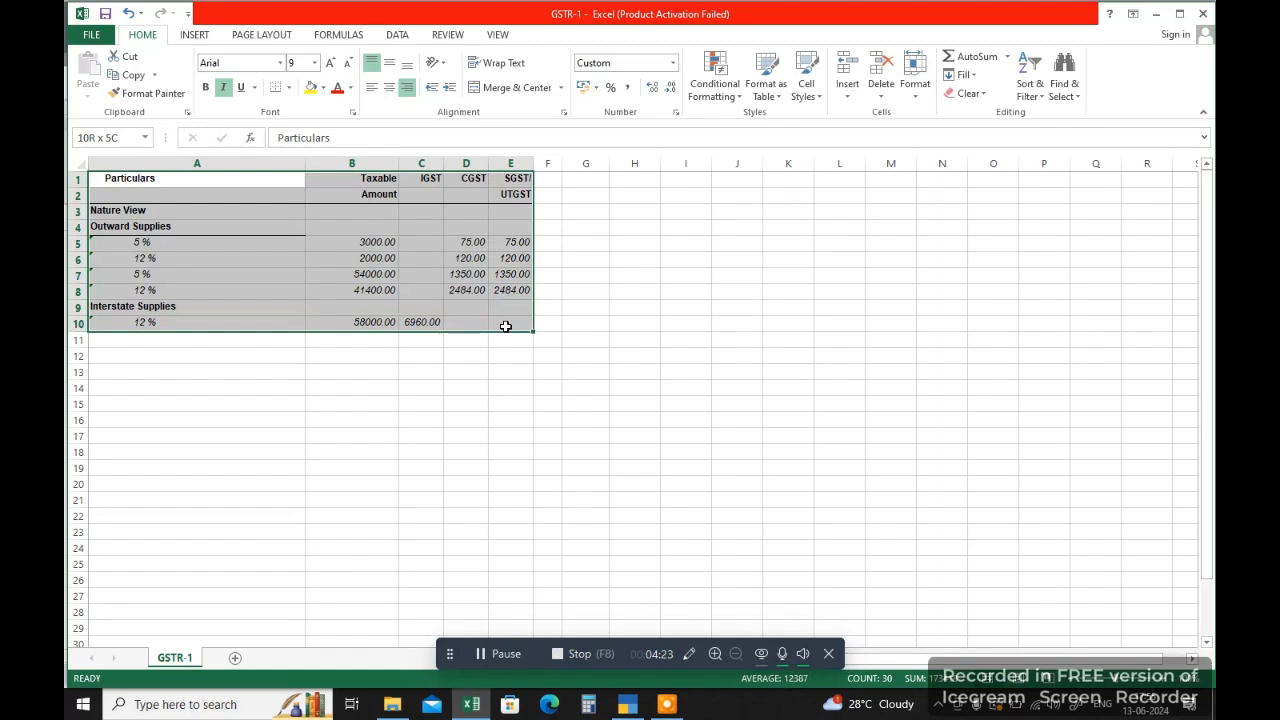
{"action": "left_click", "coordinate": [289, 88]}
{"action": "left_click", "coordinate": [292, 217]}
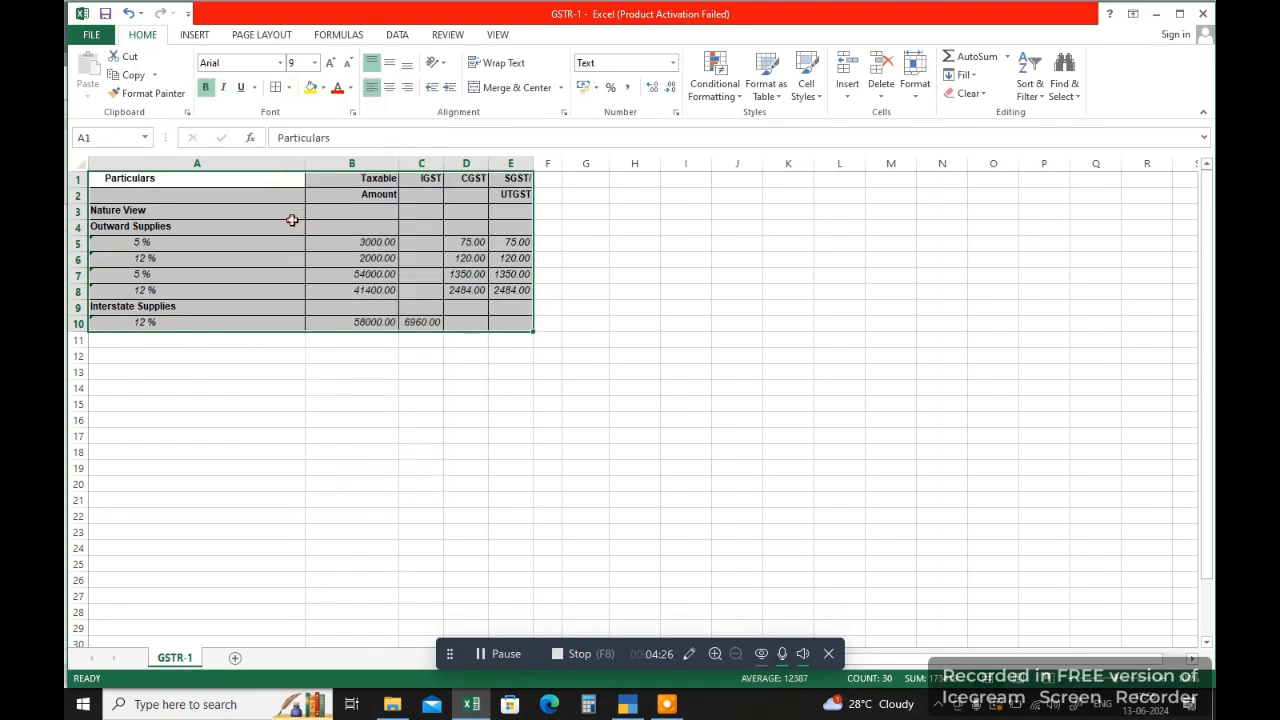
{"action": "left_click", "coordinate": [224, 366]}
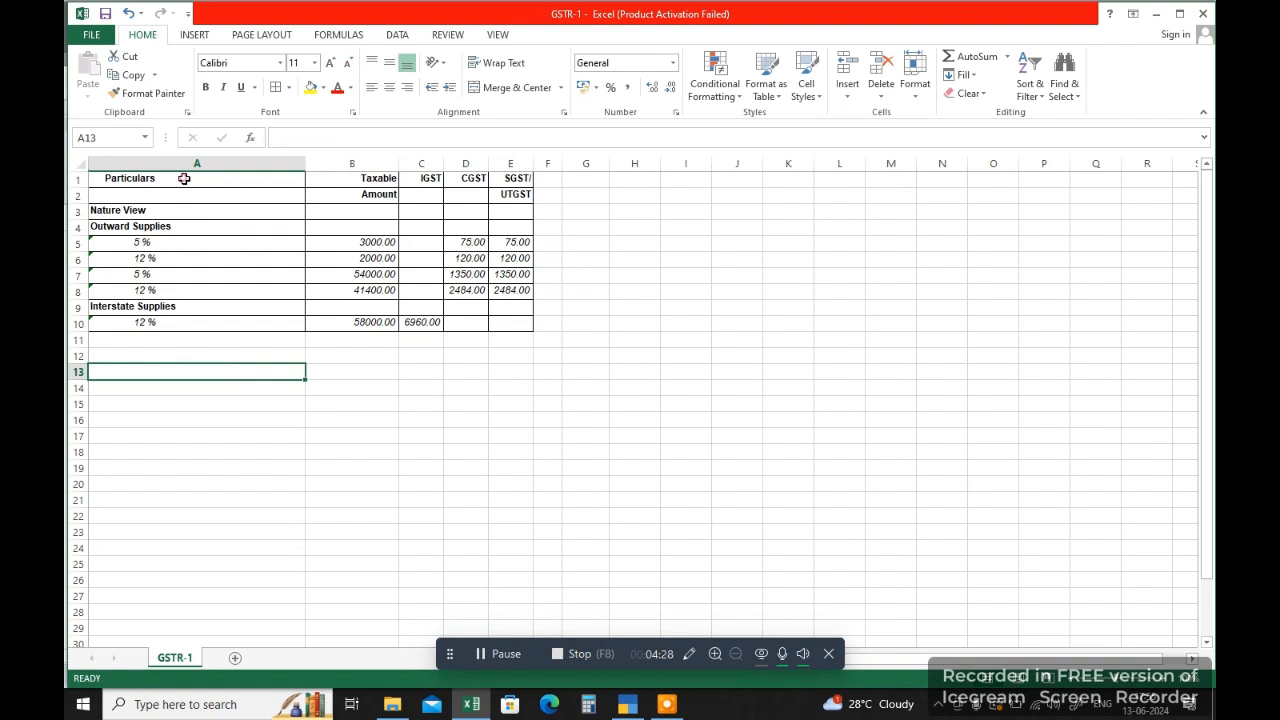
Step: Fill the two header rows, A1:E2, with yellow and colour their text red
{"action": "mouse_move", "coordinate": [183, 178]}
{"action": "left_mouse_down"}
{"action": "mouse_move", "coordinate": [482, 181]}
{"action": "mouse_move", "coordinate": [510, 194]}
{"action": "left_mouse_up"}
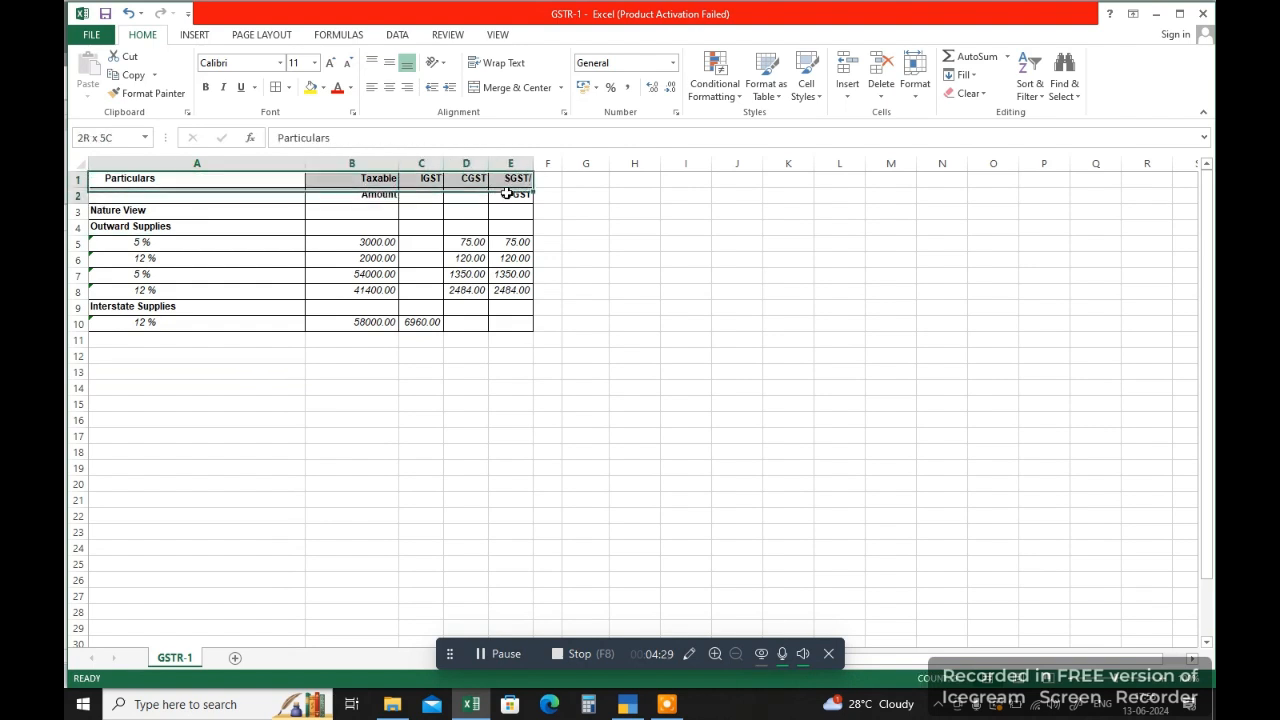
{"action": "left_click", "coordinate": [311, 88]}
{"action": "left_click", "coordinate": [337, 88]}
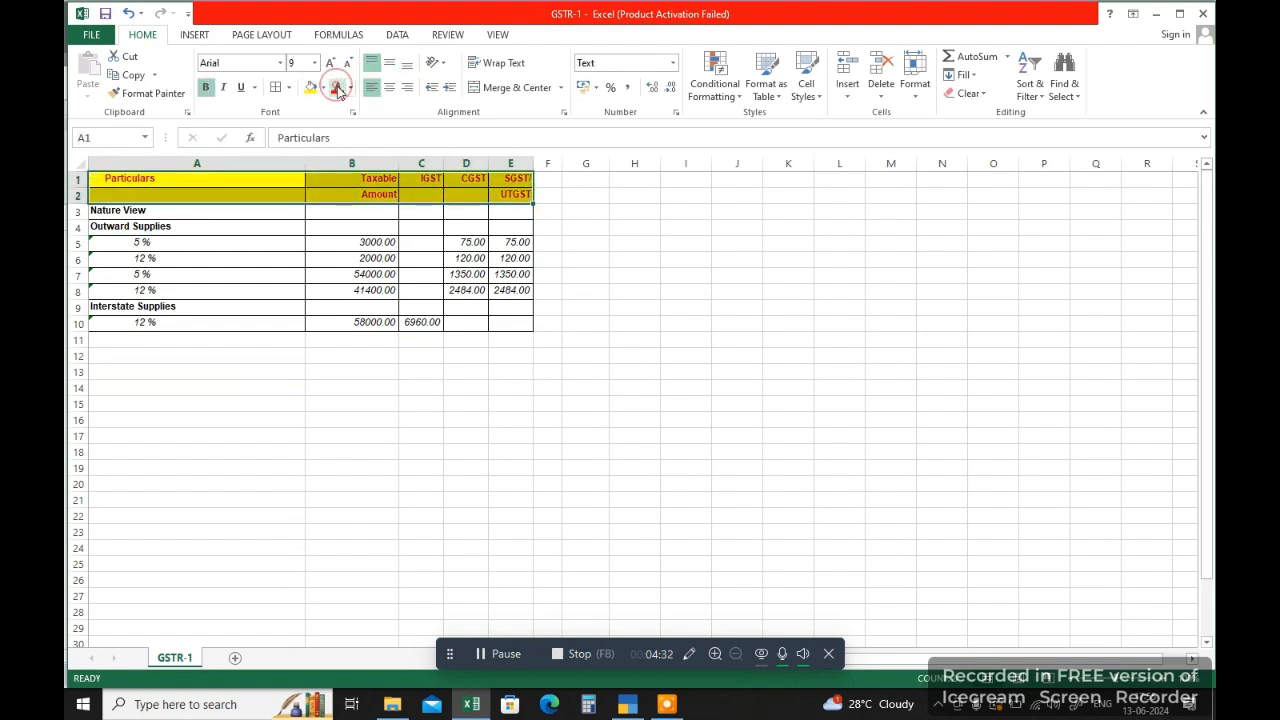
{"action": "left_click", "coordinate": [338, 380]}
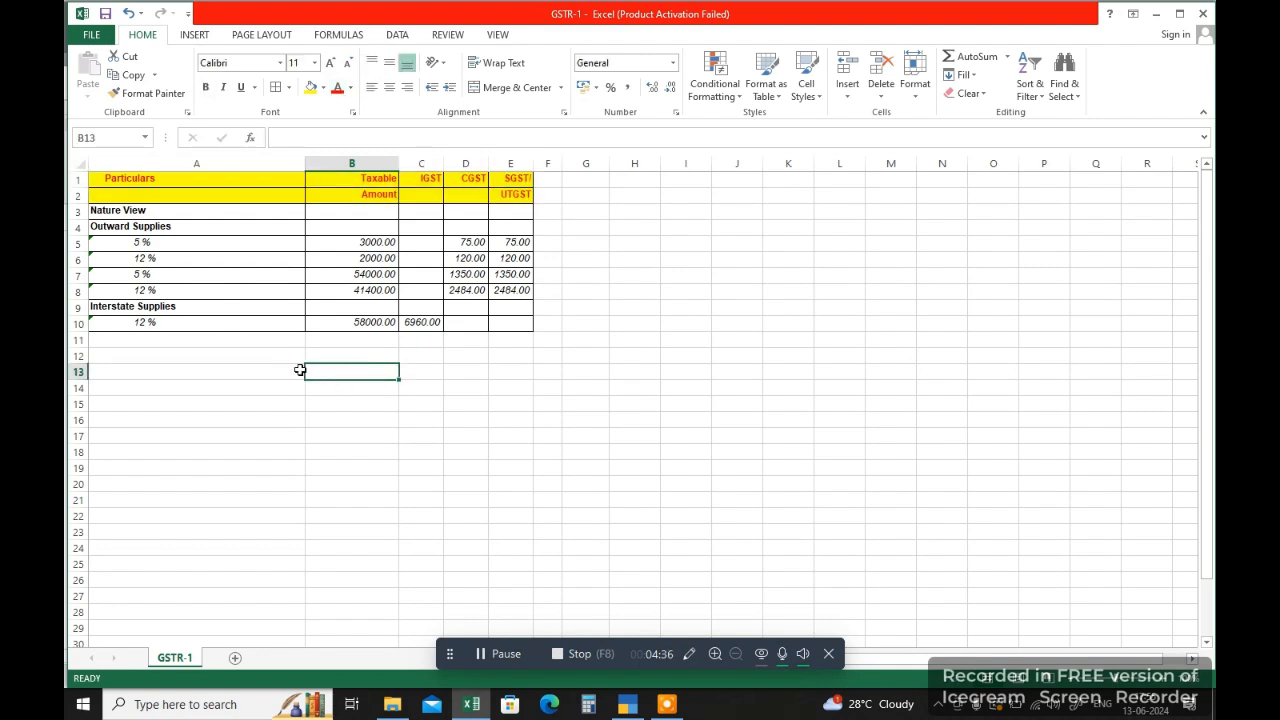
{"action": "left_click", "coordinate": [600, 403]}
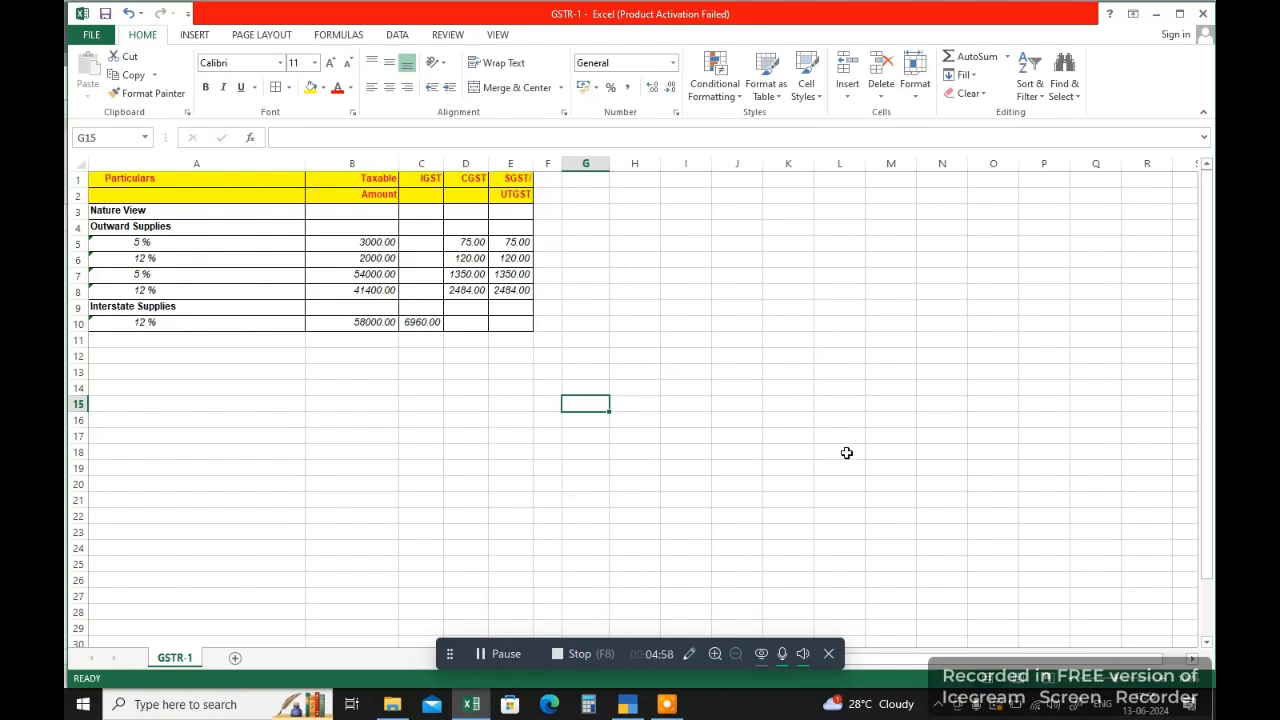
Step: Review the 5 % and 12 % rate rows under Outward Supplies and Interstate Supplies
{"action": "left_click", "coordinate": [356, 224]}
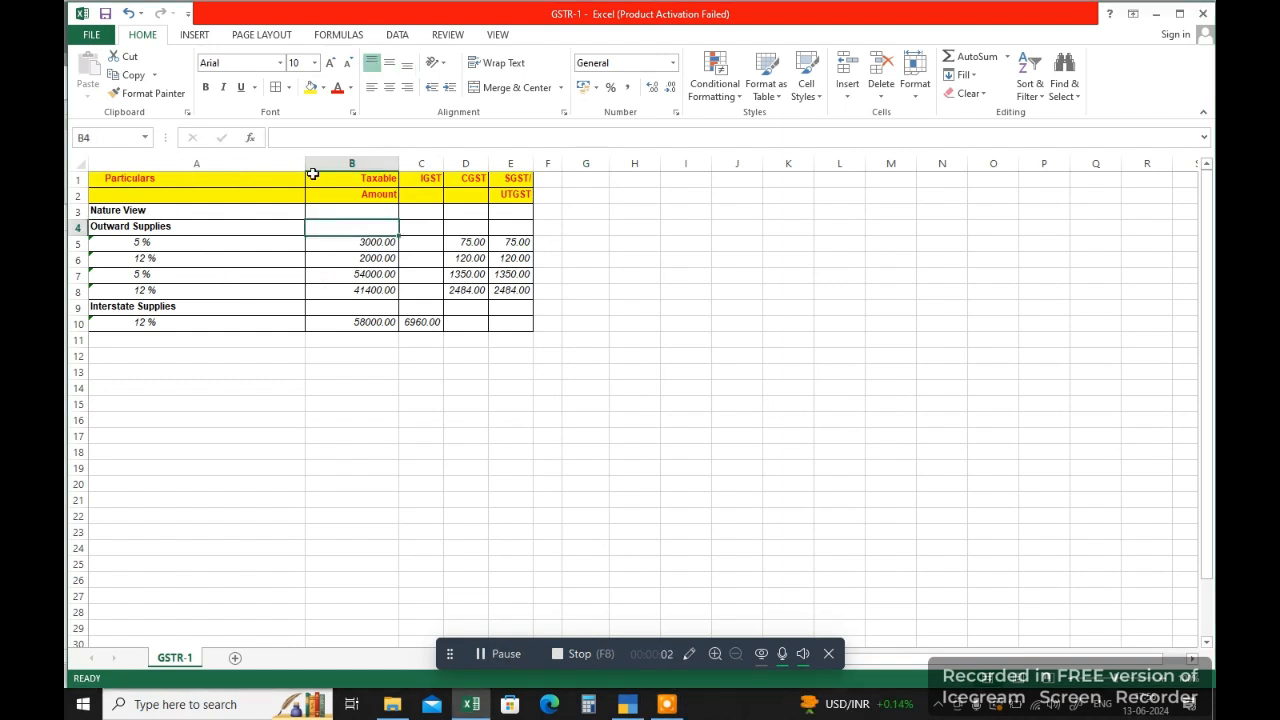
{"action": "left_click", "coordinate": [180, 242]}
{"action": "left_click", "coordinate": [166, 258]}
{"action": "left_click", "coordinate": [169, 288]}
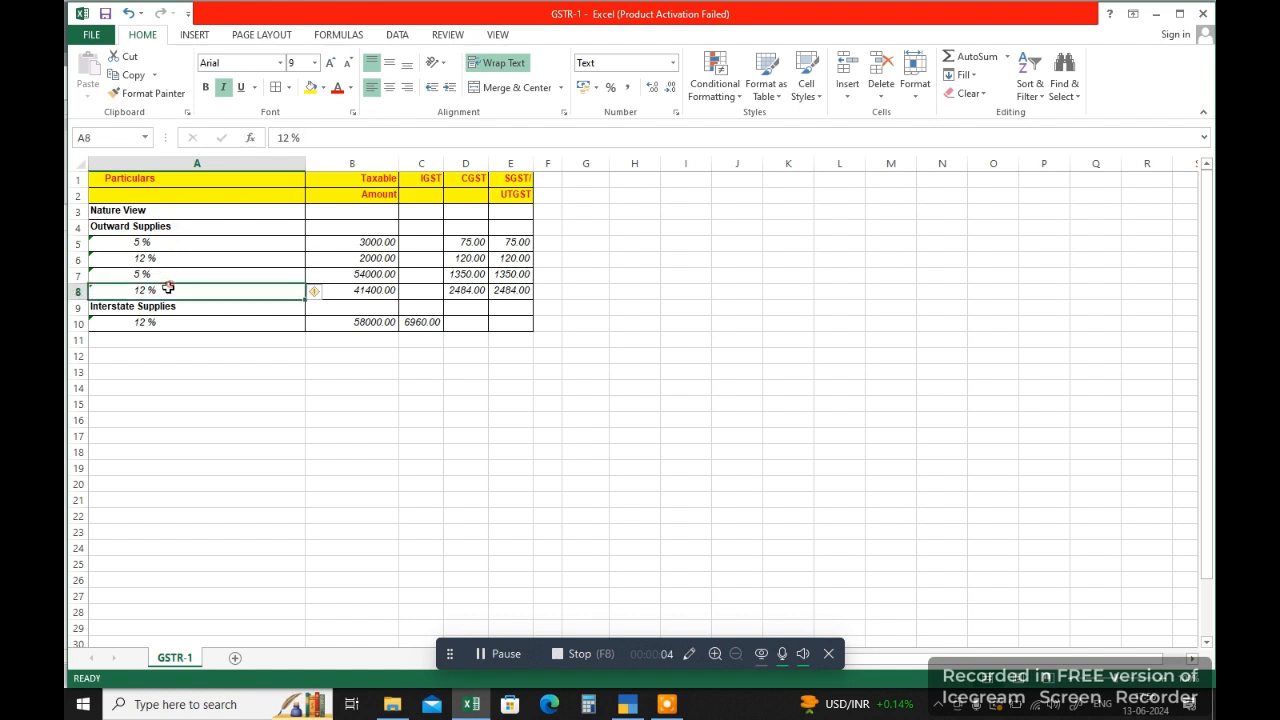
{"action": "left_click", "coordinate": [162, 260]}
{"action": "left_click", "coordinate": [163, 242]}
{"action": "left_click", "coordinate": [150, 322]}
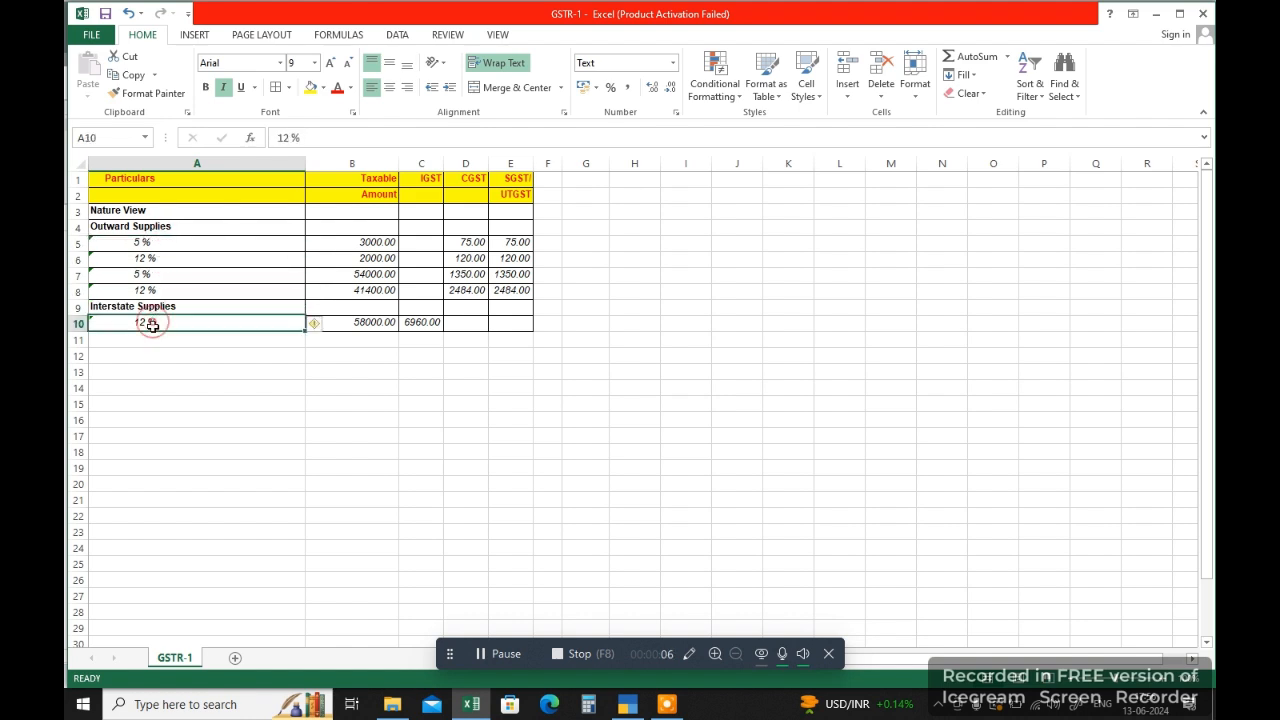
{"action": "left_click", "coordinate": [140, 243]}
{"action": "left_click", "coordinate": [140, 274]}
{"action": "left_click", "coordinate": [145, 289]}
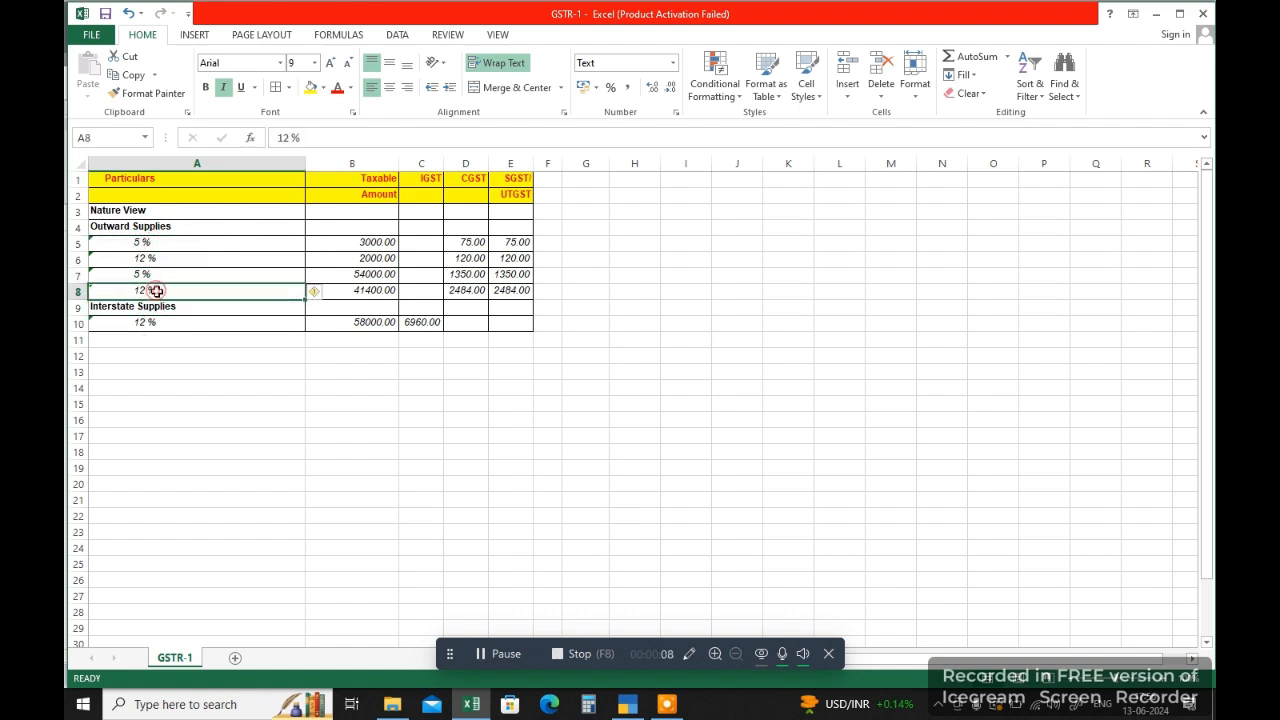
{"action": "left_click", "coordinate": [160, 269]}
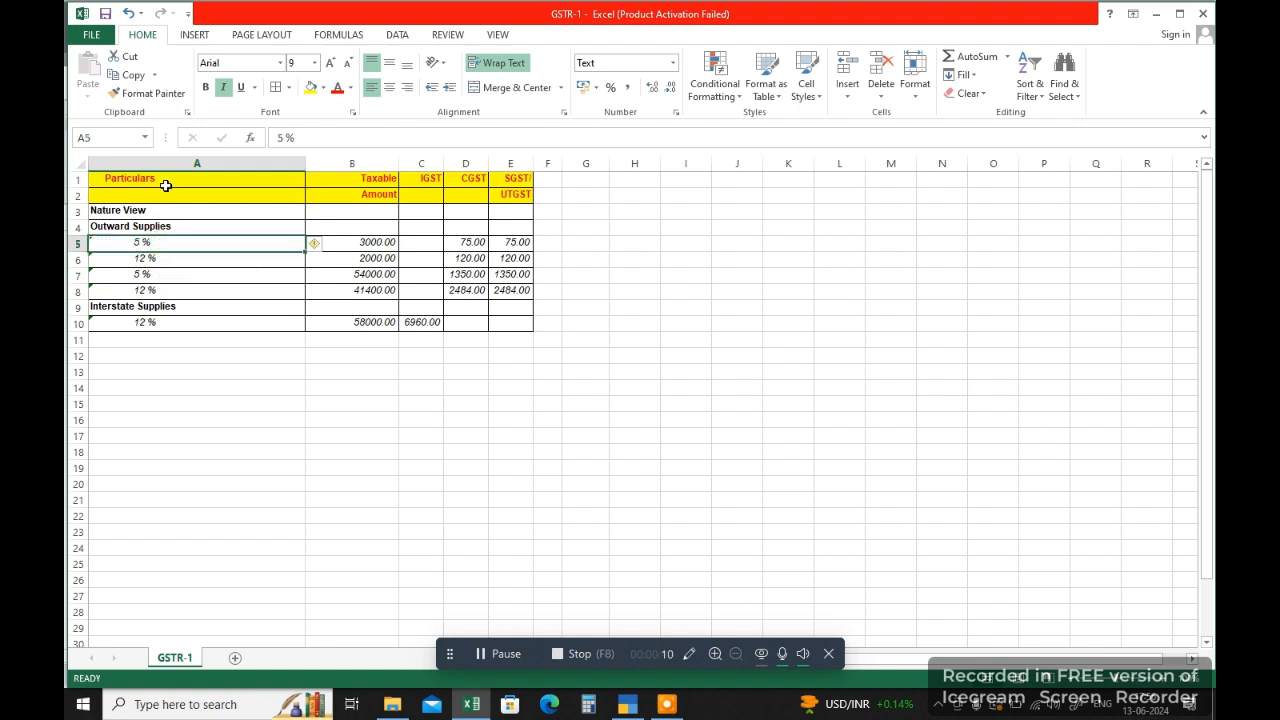
{"action": "left_click_drag", "start_coordinate": [166, 186], "coordinate": [475, 304]}
{"action": "left_click", "coordinate": [463, 370]}
Step: Delete the Nature View row, A3:E3, from the table
{"action": "left_click_drag", "start_coordinate": [110, 207], "coordinate": [505, 212]}
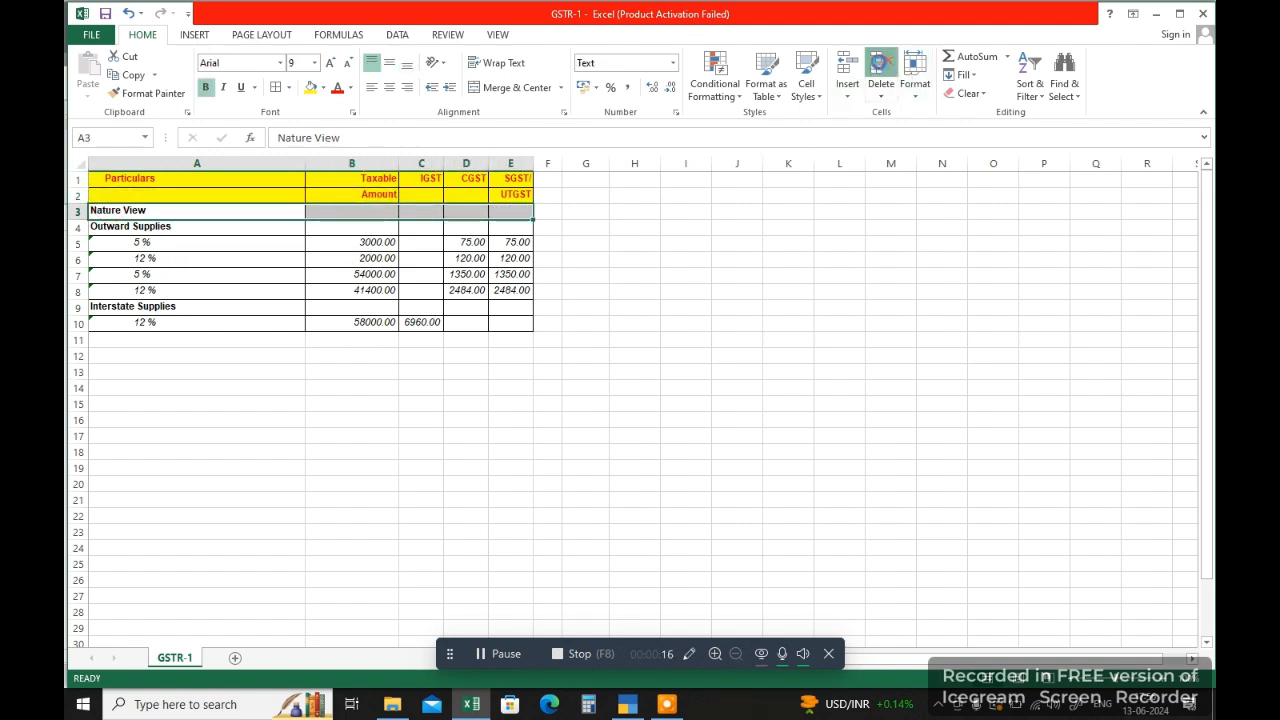
{"action": "left_click", "coordinate": [880, 68]}
{"action": "left_click", "coordinate": [686, 291]}
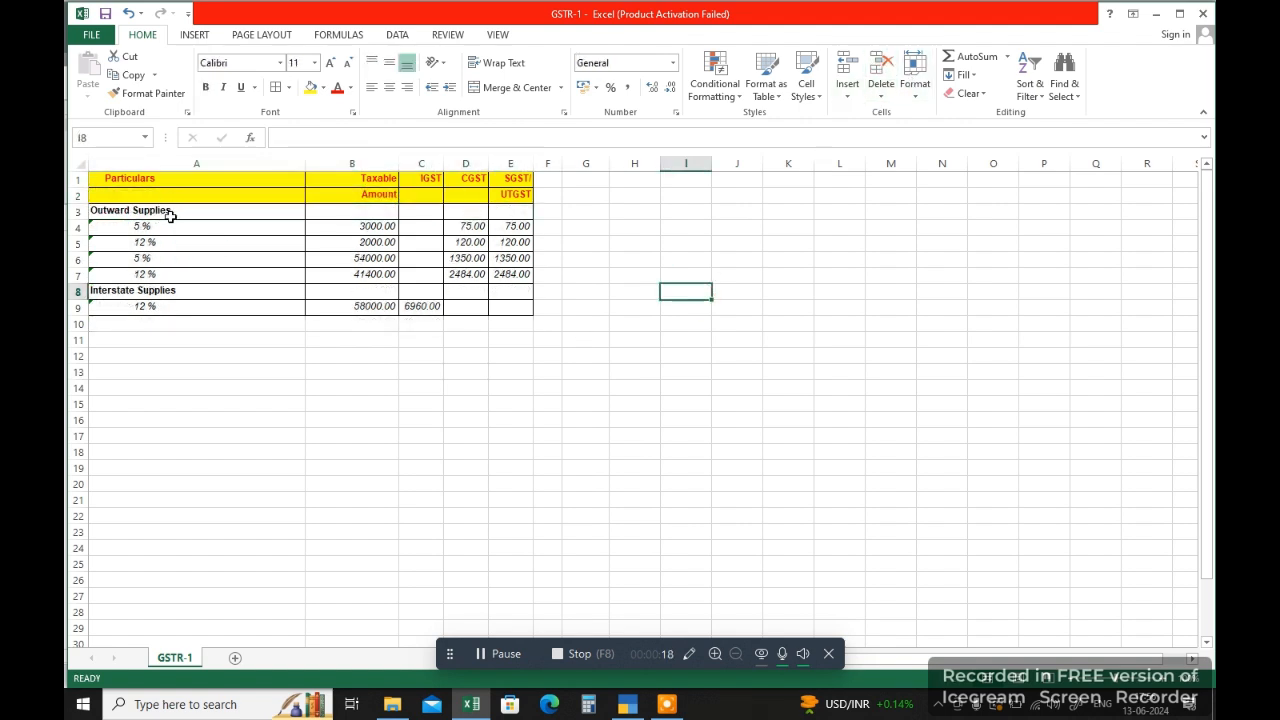
{"action": "left_click_drag", "start_coordinate": [170, 216], "coordinate": [158, 306]}
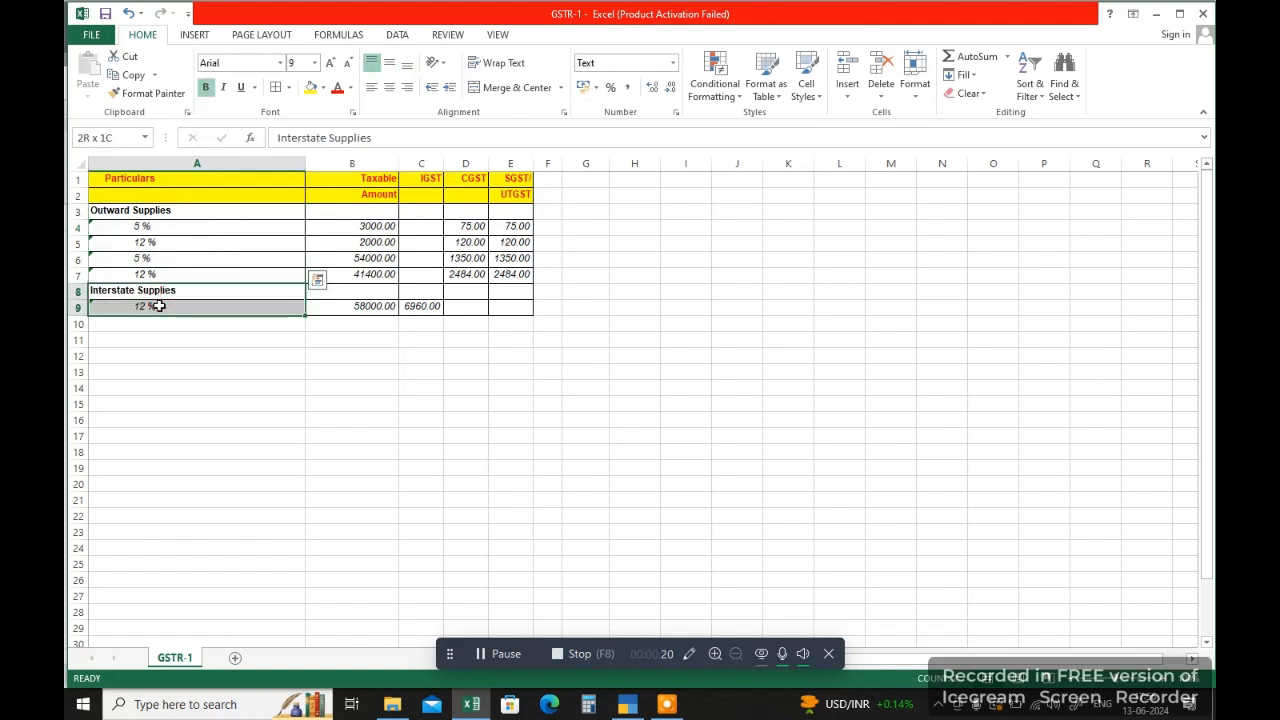
{"action": "left_click", "coordinate": [160, 337]}
{"action": "left_click", "coordinate": [310, 308]}
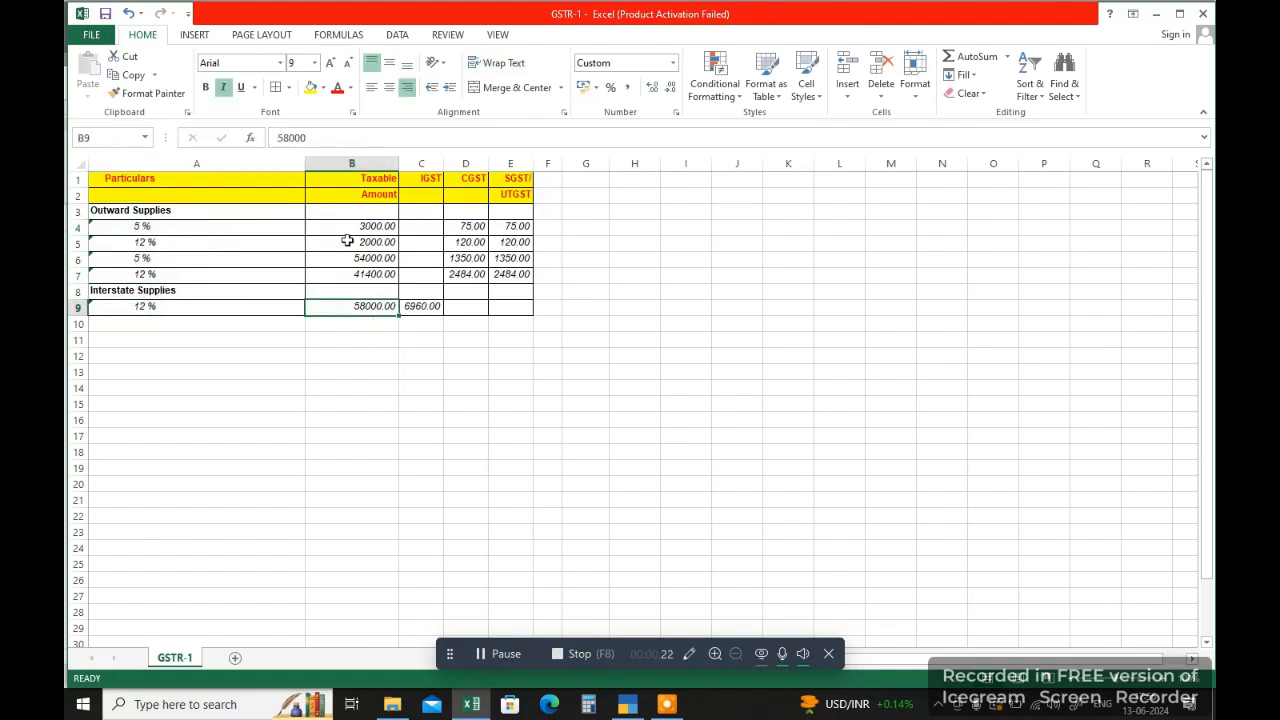
{"action": "left_click_drag", "start_coordinate": [213, 181], "coordinate": [497, 305]}
Step: Switch to TallyPrime, leave the GSTR-1 report and open the Profit & Loss A/c from the Gateway of Tally
{"action": "left_click", "coordinate": [627, 704]}
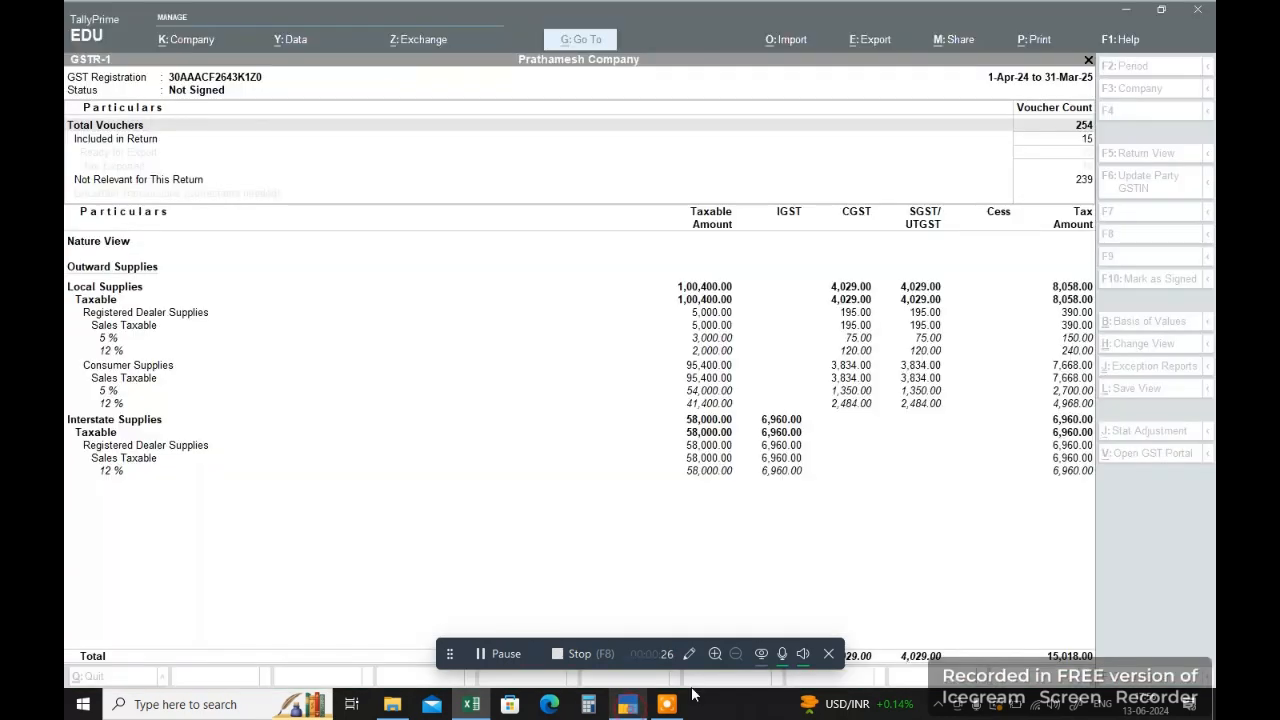
{"action": "key", "text": "Escape"}
{"action": "key", "text": "Escape"}
{"action": "key", "text": "Escape"}
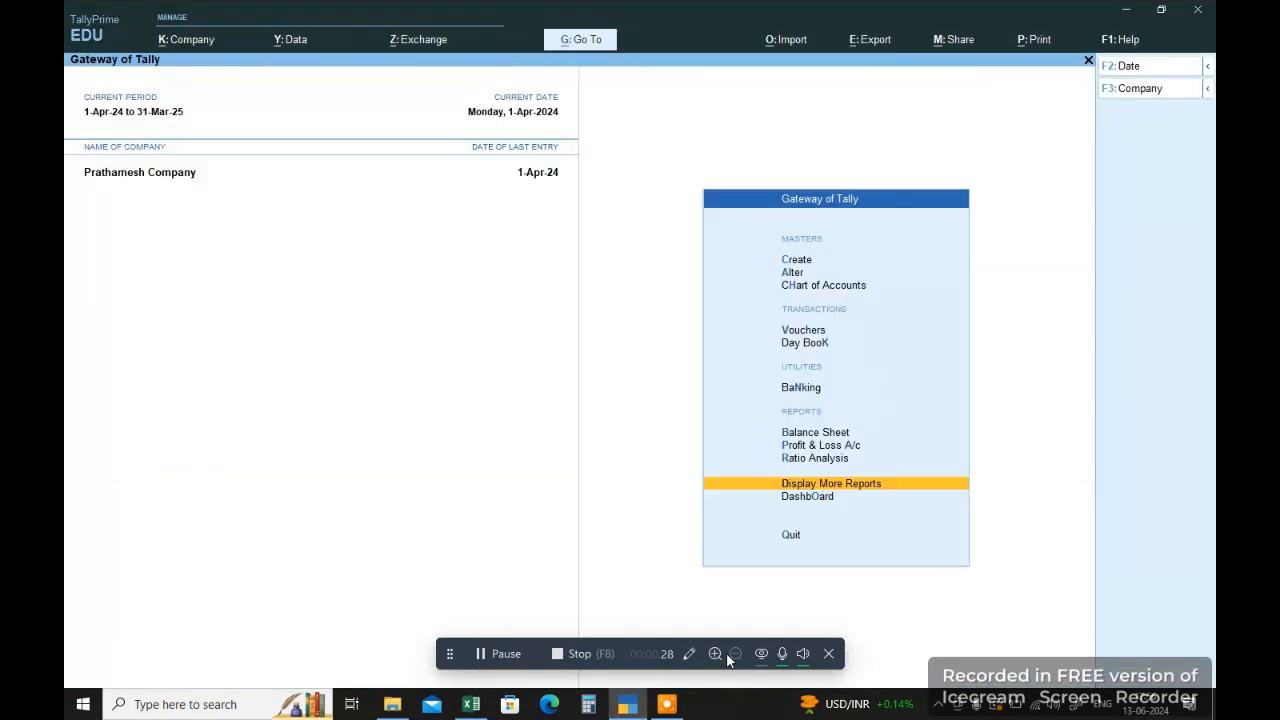
{"action": "key", "text": "Up"}
{"action": "key", "text": "Up"}
{"action": "key", "text": "Up"}
{"action": "key", "text": "Up"}
{"action": "key", "text": "Down"}
{"action": "key", "text": "Down"}
{"action": "key", "text": "Down"}
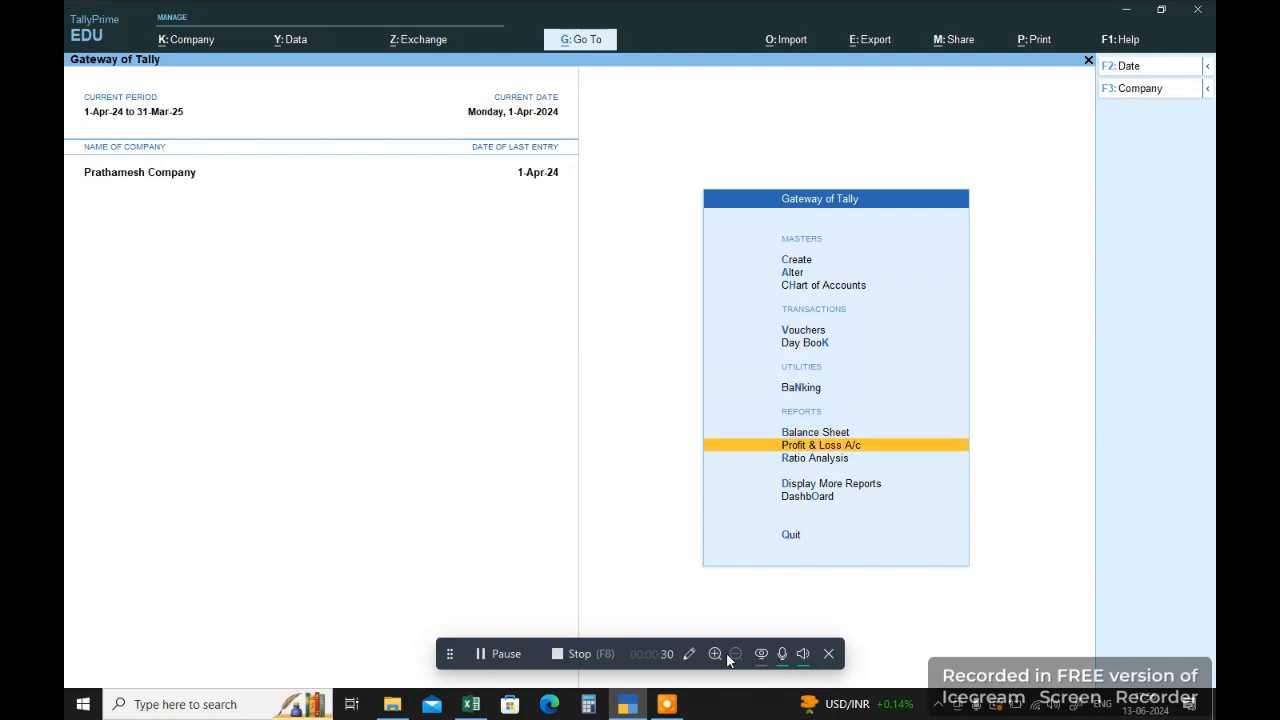
{"action": "key", "text": "Up"}
{"action": "key", "text": "Return"}
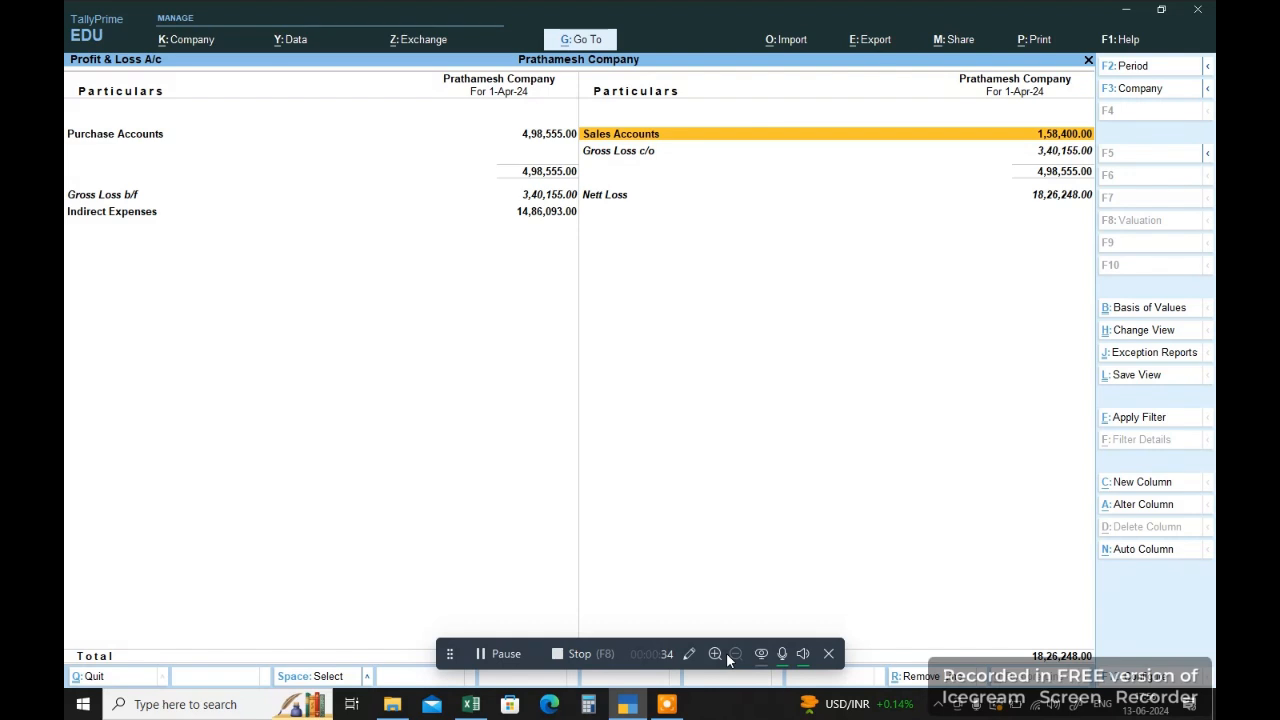
Step: Open the Sales Accounts group summary from the Profit & Loss A/c and examine the closing balances of its 12%, 5% and IGST 12% sales ledgers
{"action": "key", "text": "Escape"}
{"action": "key", "text": "Return"}
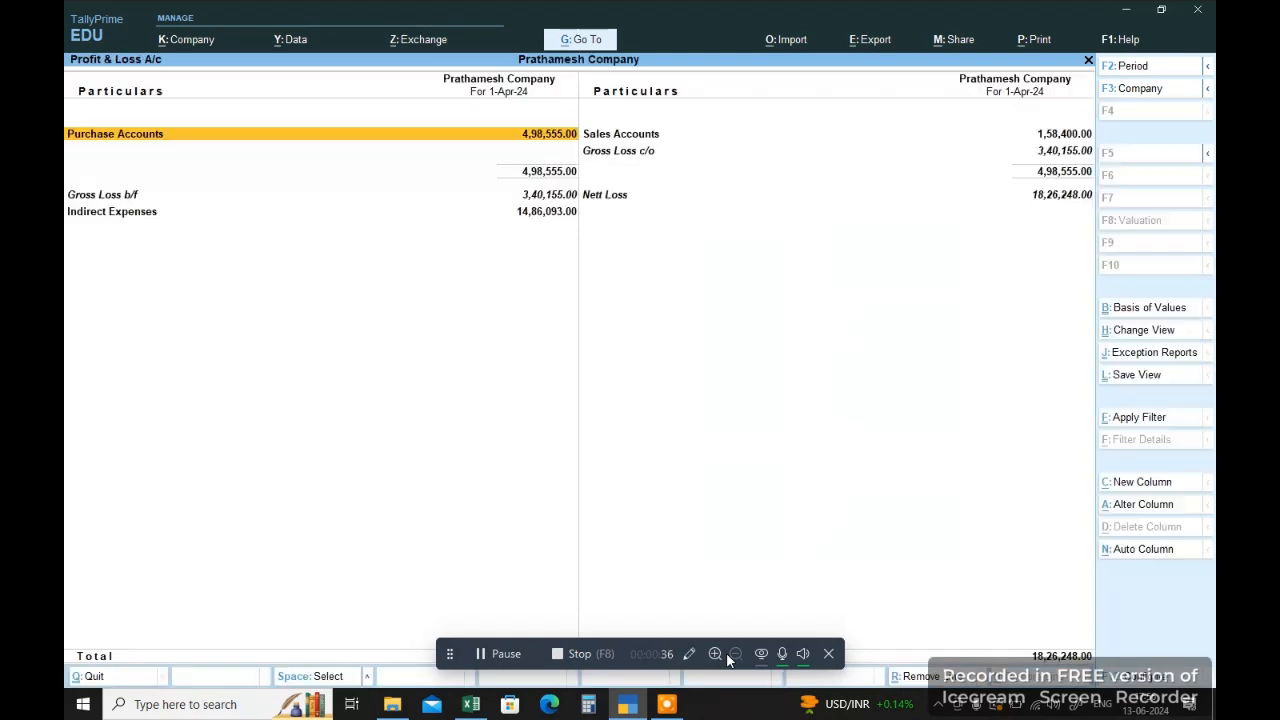
{"action": "key", "text": "Right"}
{"action": "key", "text": "Return"}
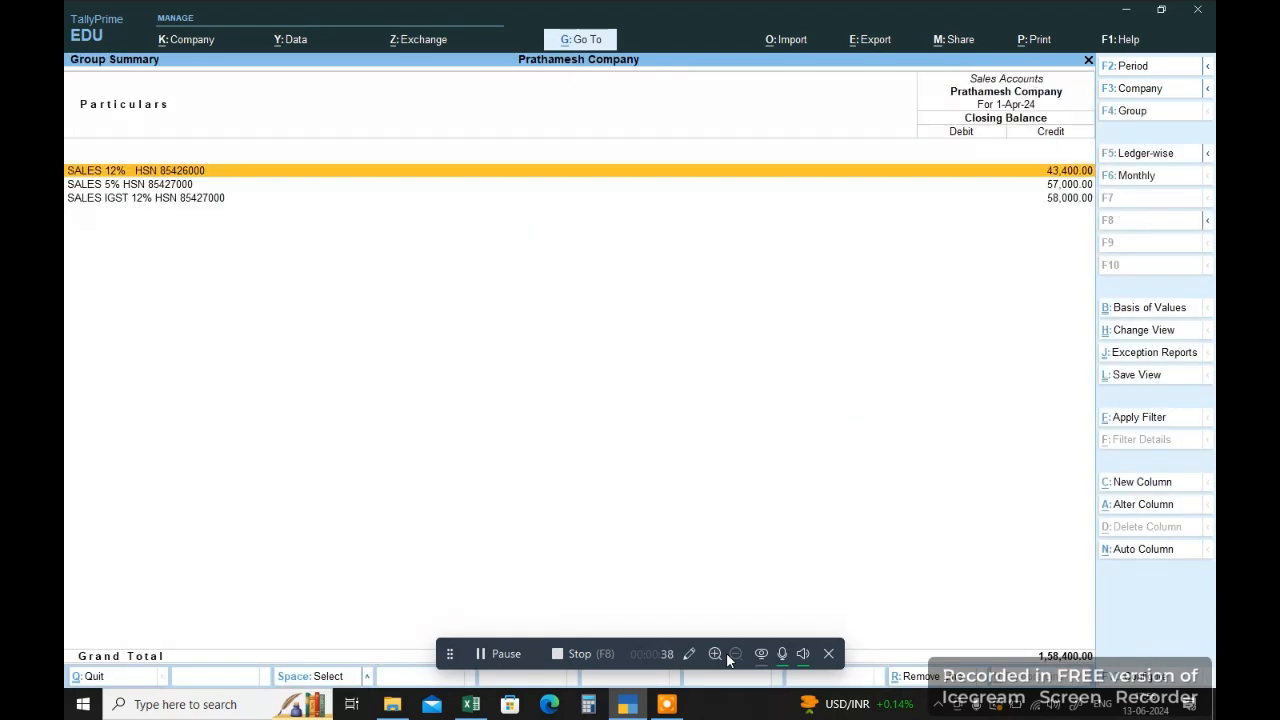
{"action": "key", "text": "Down"}
{"action": "key", "text": "Down"}
{"action": "key", "text": "Up"}
{"action": "key", "text": "Up"}
{"action": "key", "text": "Down"}
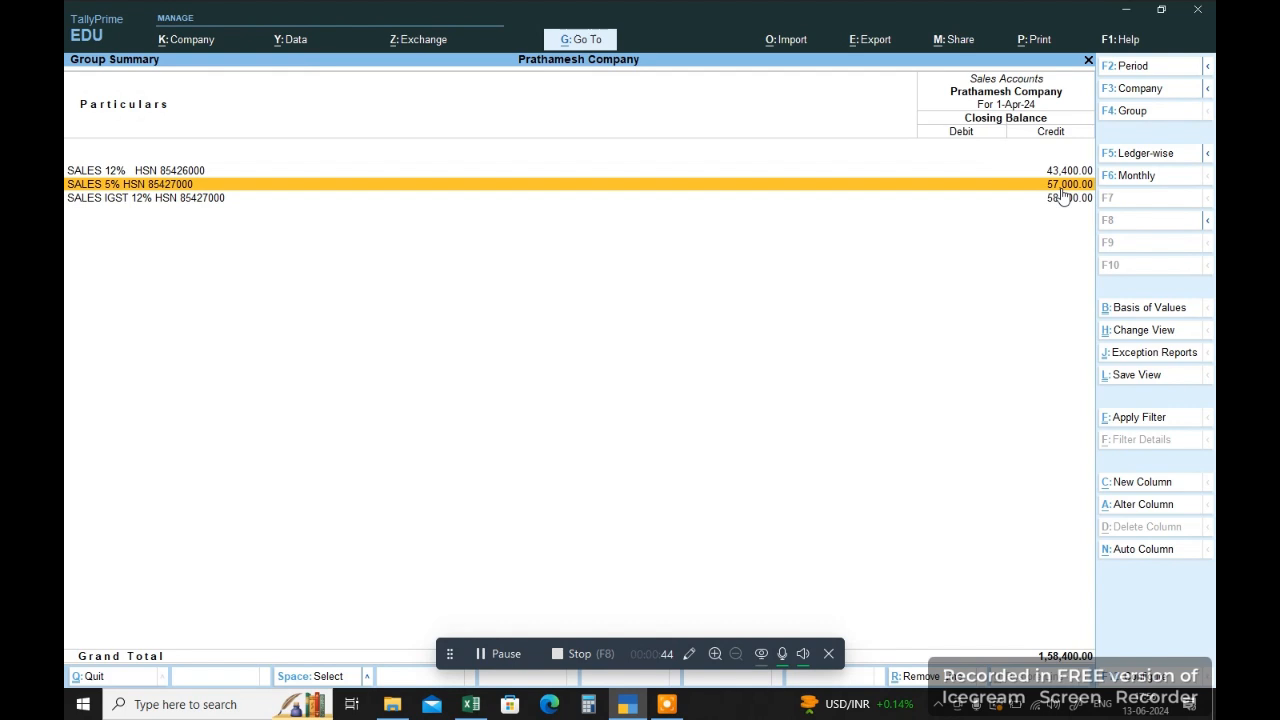
Step: Switch to Excel and compare both 5 % taxable amounts under Outward Supplies with the SALES 5% ledger balance
{"action": "left_click", "coordinate": [471, 704]}
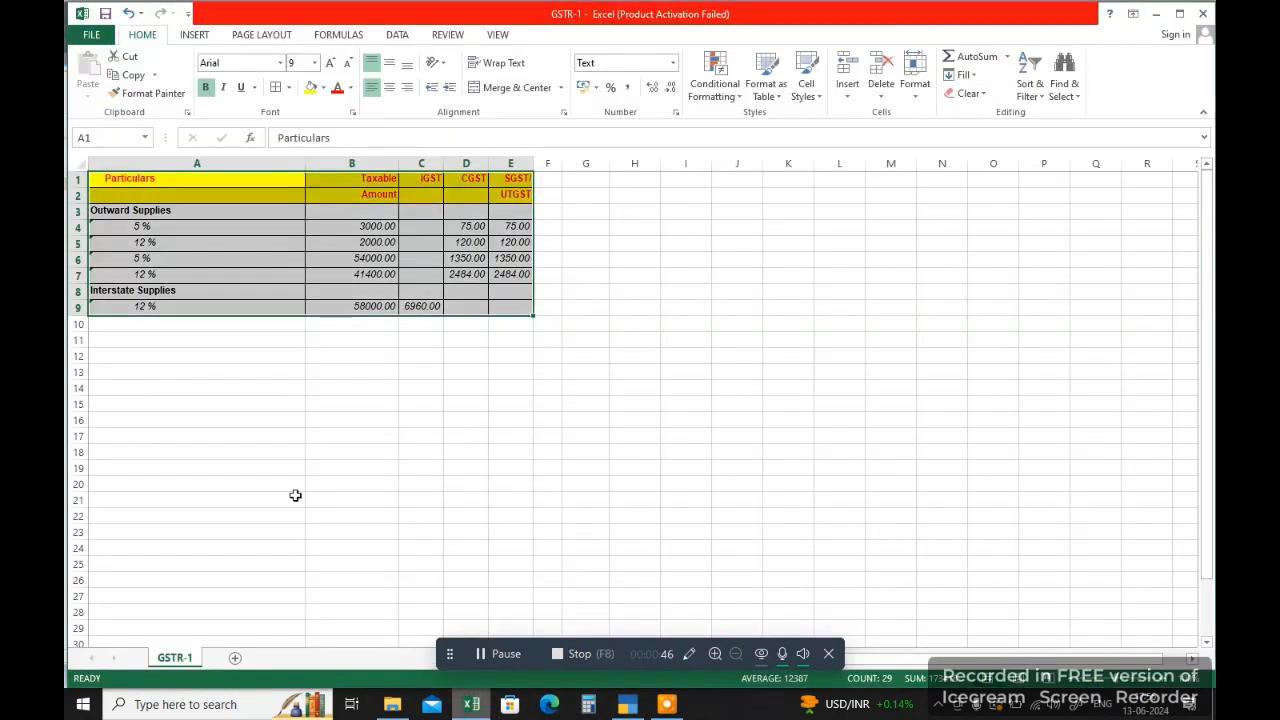
{"action": "left_click", "coordinate": [177, 233]}
{"action": "left_click", "coordinate": [377, 225]}
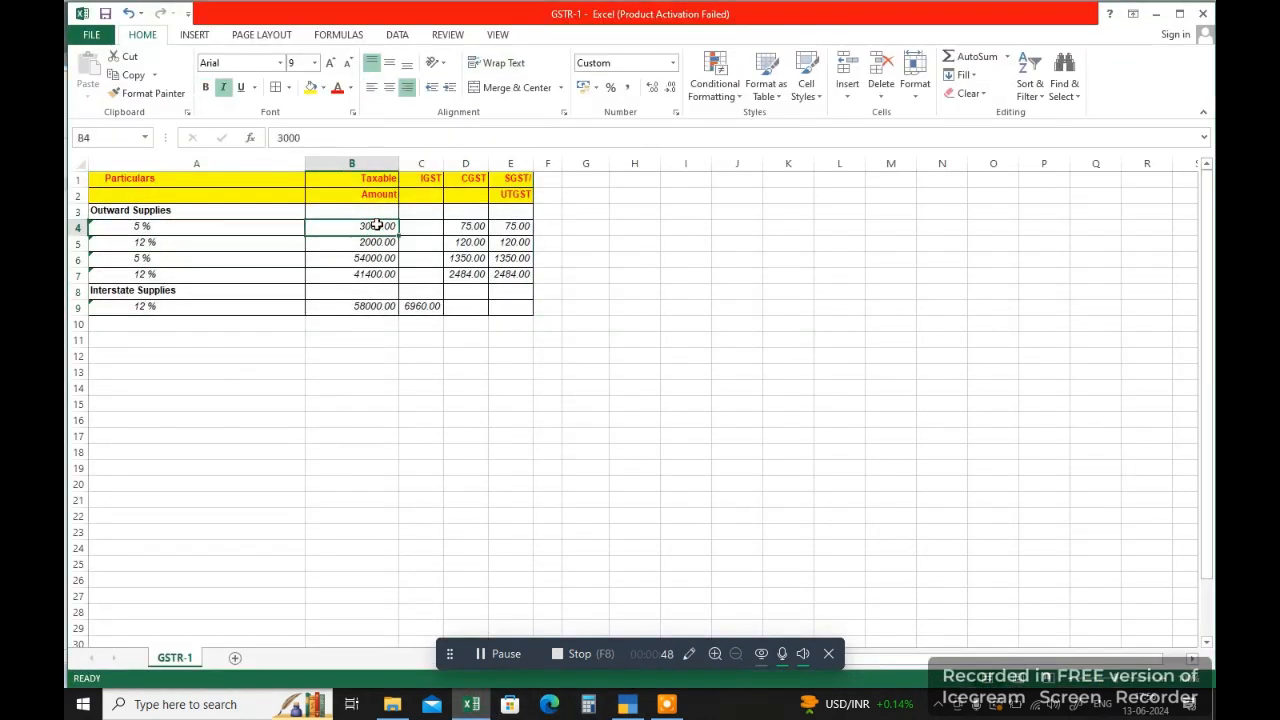
{"action": "left_click", "coordinate": [169, 259]}
{"action": "left_click", "coordinate": [377, 262]}
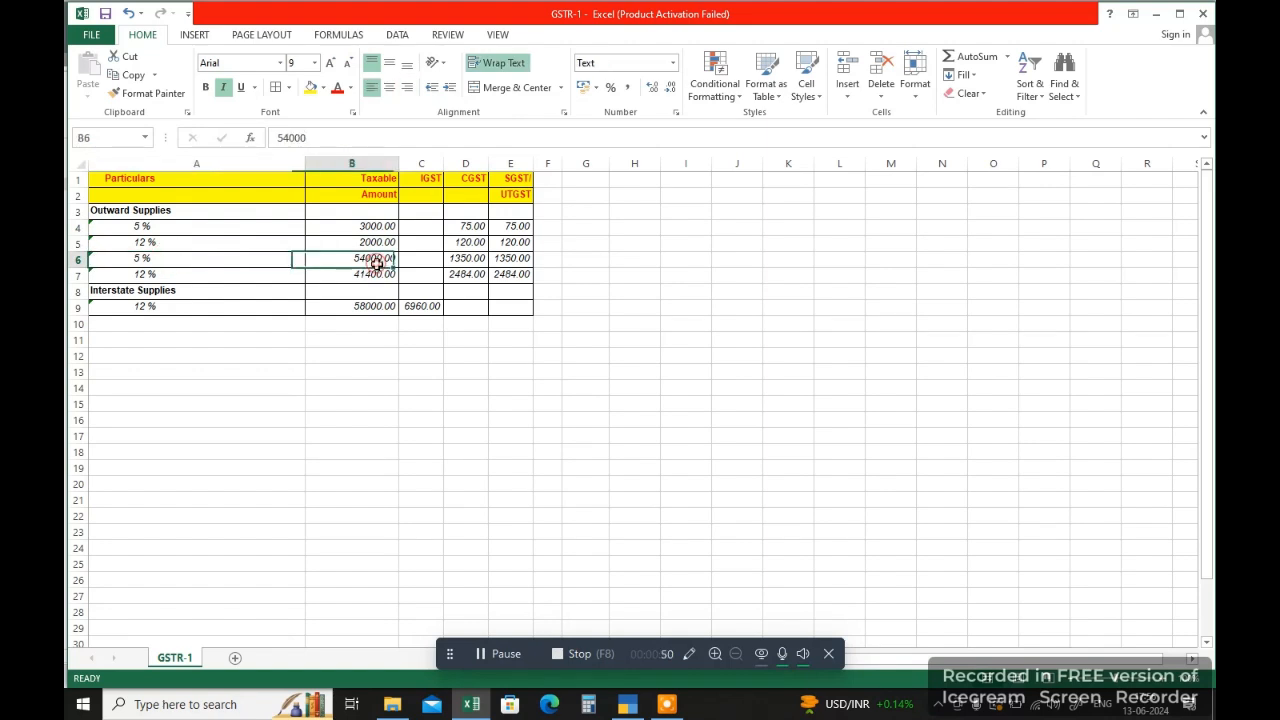
{"action": "left_click", "coordinate": [373, 224]}
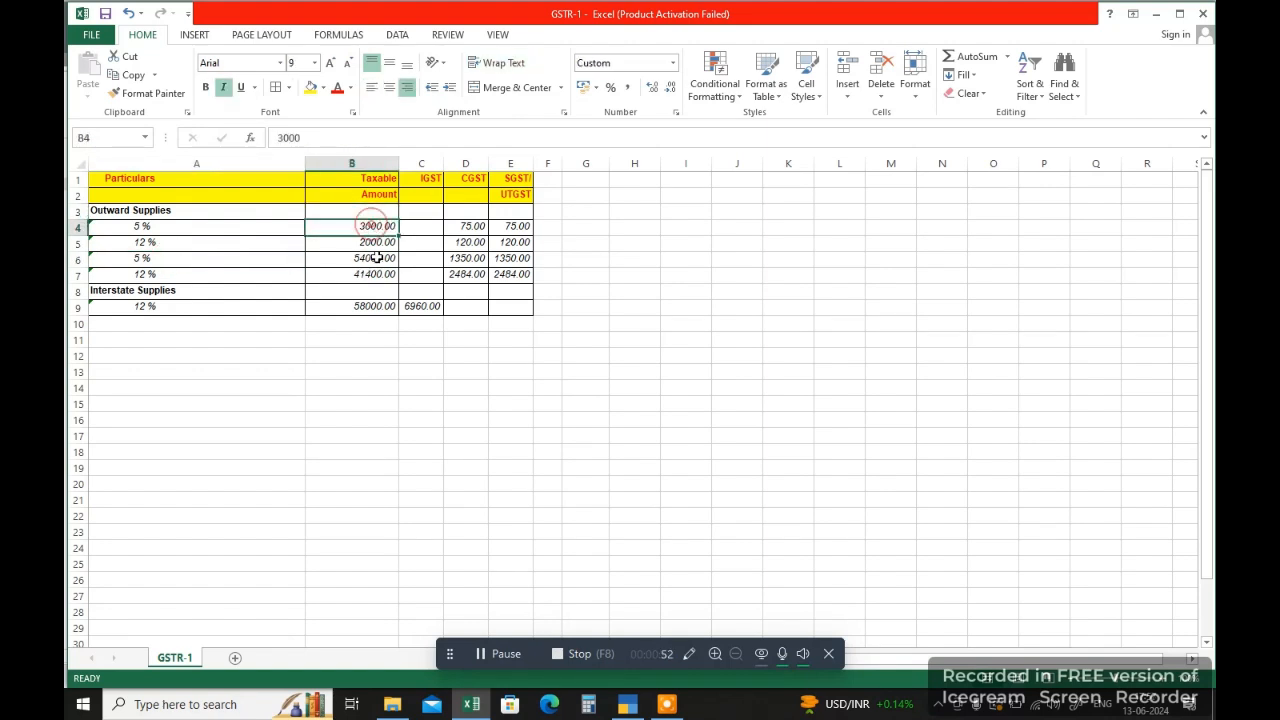
{"action": "left_click", "coordinate": [374, 258]}
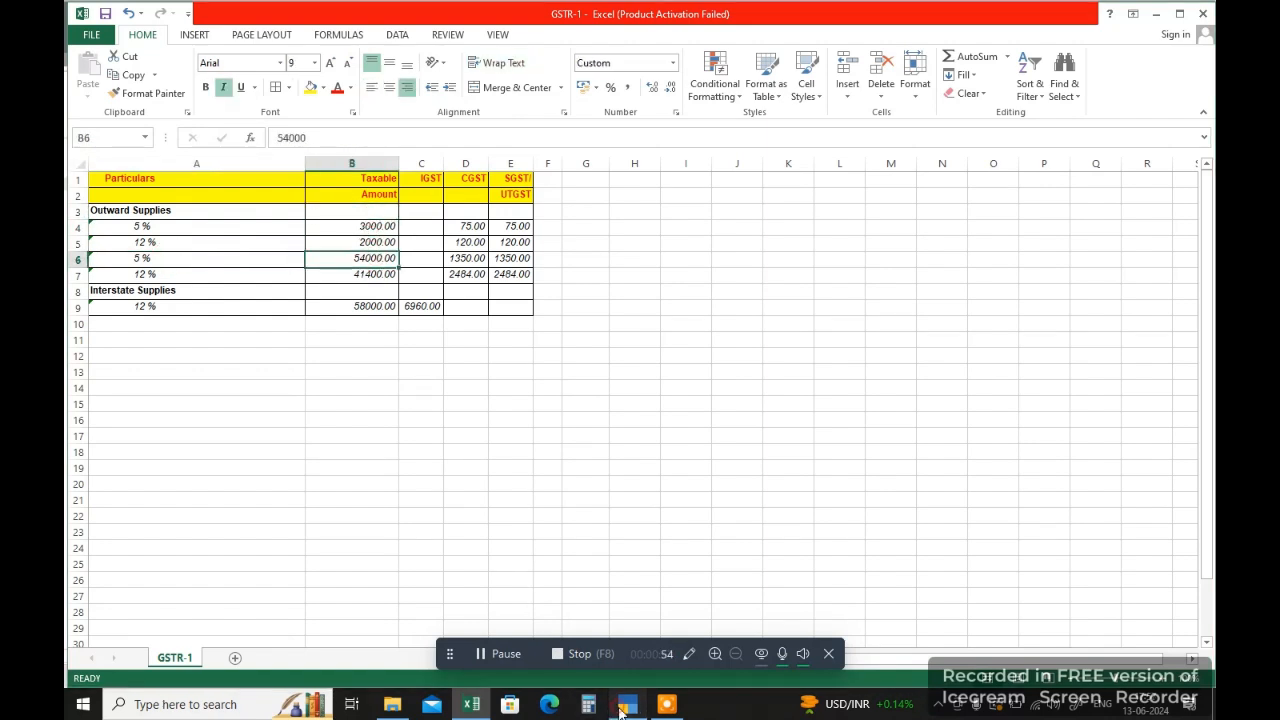
Step: Compare the SALES 12% ledger in TallyPrime with both 12 % outward taxable amounts in Excel, and return to TallyPrime's sales group summary
{"action": "left_click", "coordinate": [622, 706]}
{"action": "left_click", "coordinate": [193, 171]}
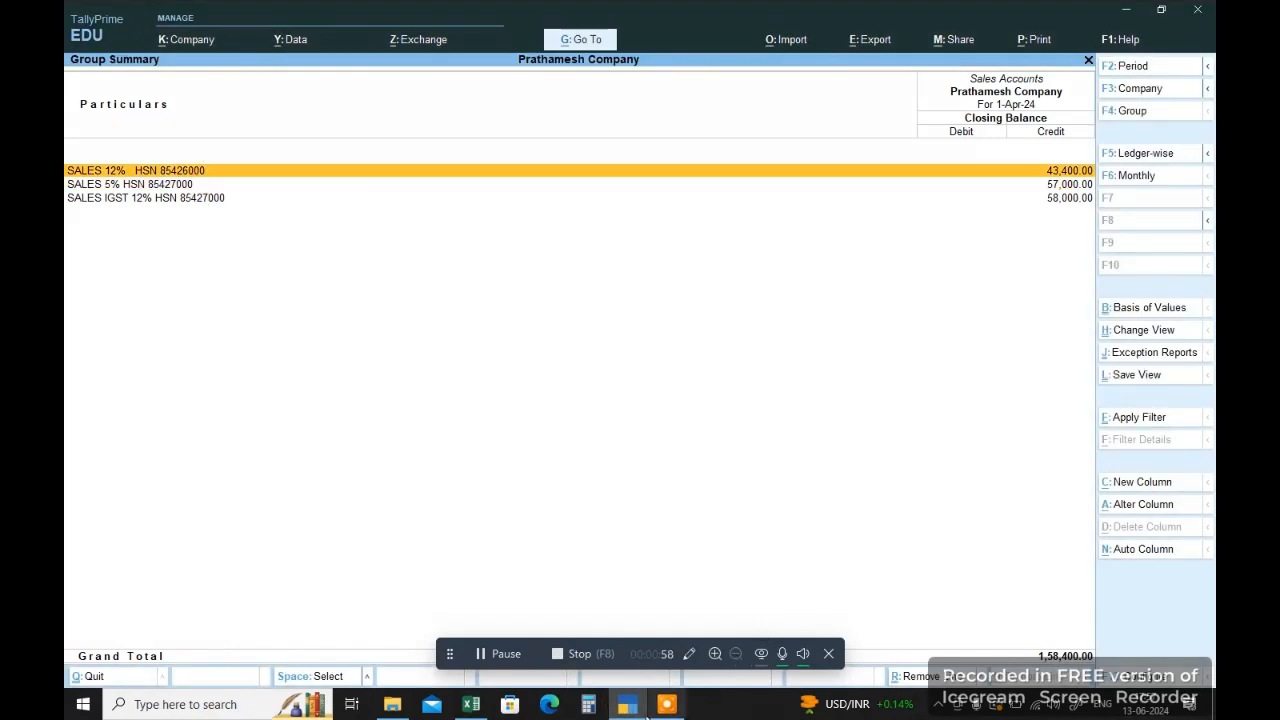
{"action": "left_click", "coordinate": [630, 706]}
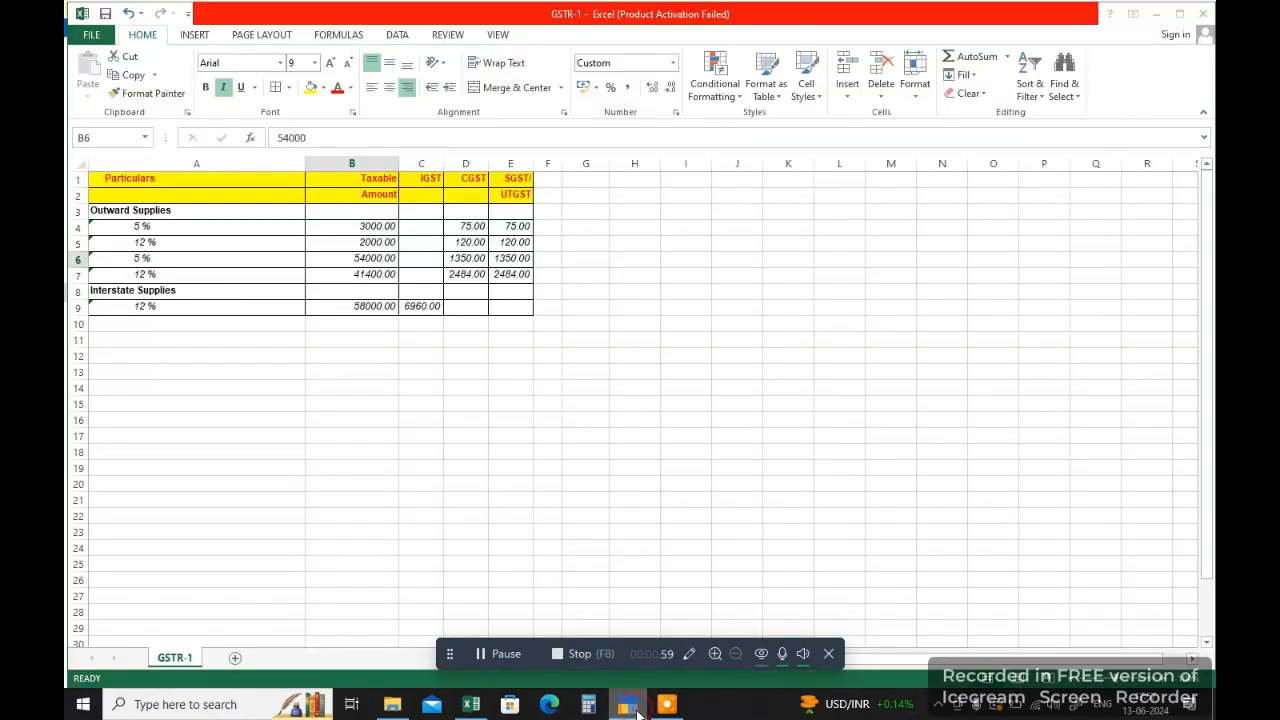
{"action": "left_click", "coordinate": [162, 246]}
{"action": "left_click", "coordinate": [357, 241]}
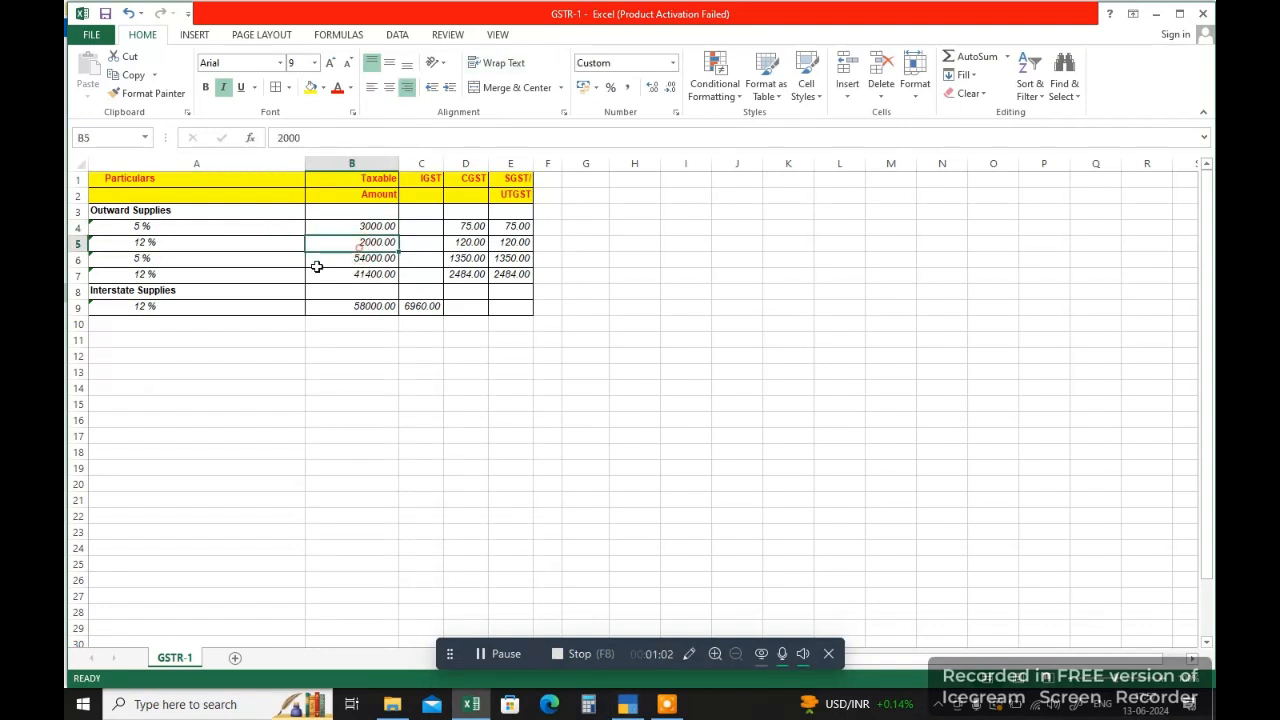
{"action": "left_click", "coordinate": [342, 276]}
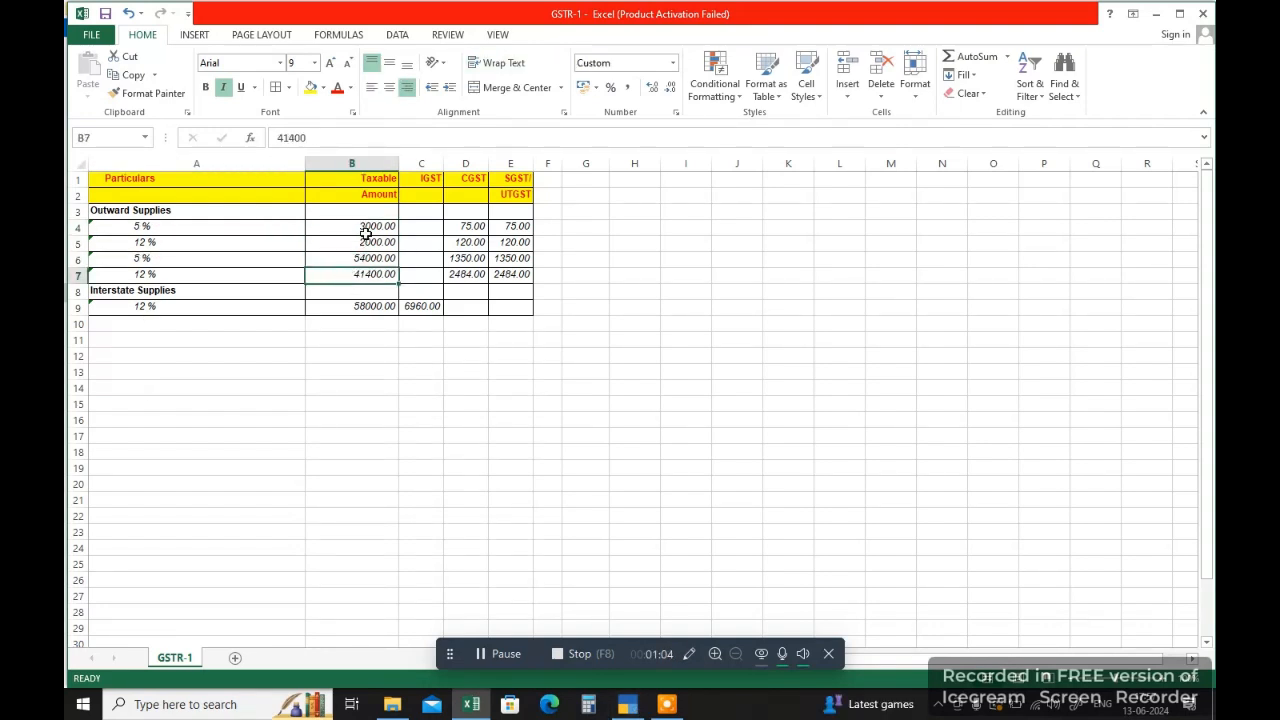
{"action": "left_click", "coordinate": [626, 705]}
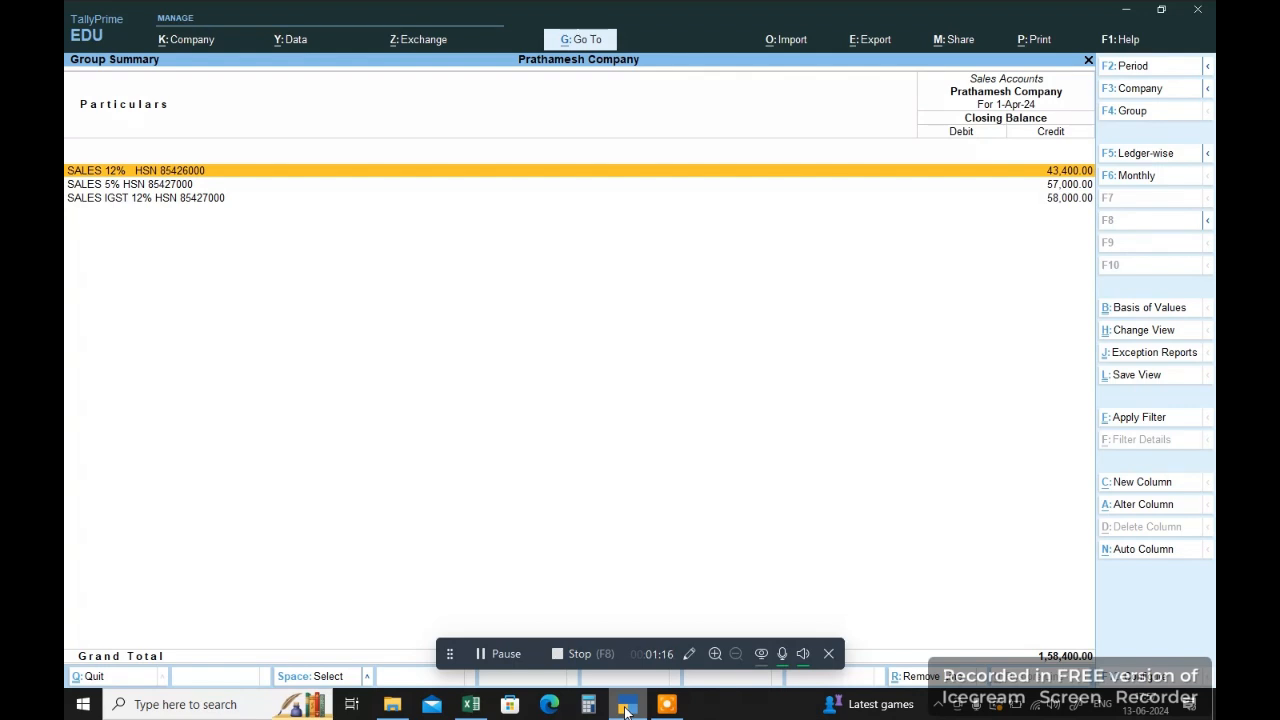
Step: Compare the SALES IGST 12% ledger balance in TallyPrime with the 12 % taxable amount under Interstate Supplies in Excel
{"action": "left_click", "coordinate": [1060, 199]}
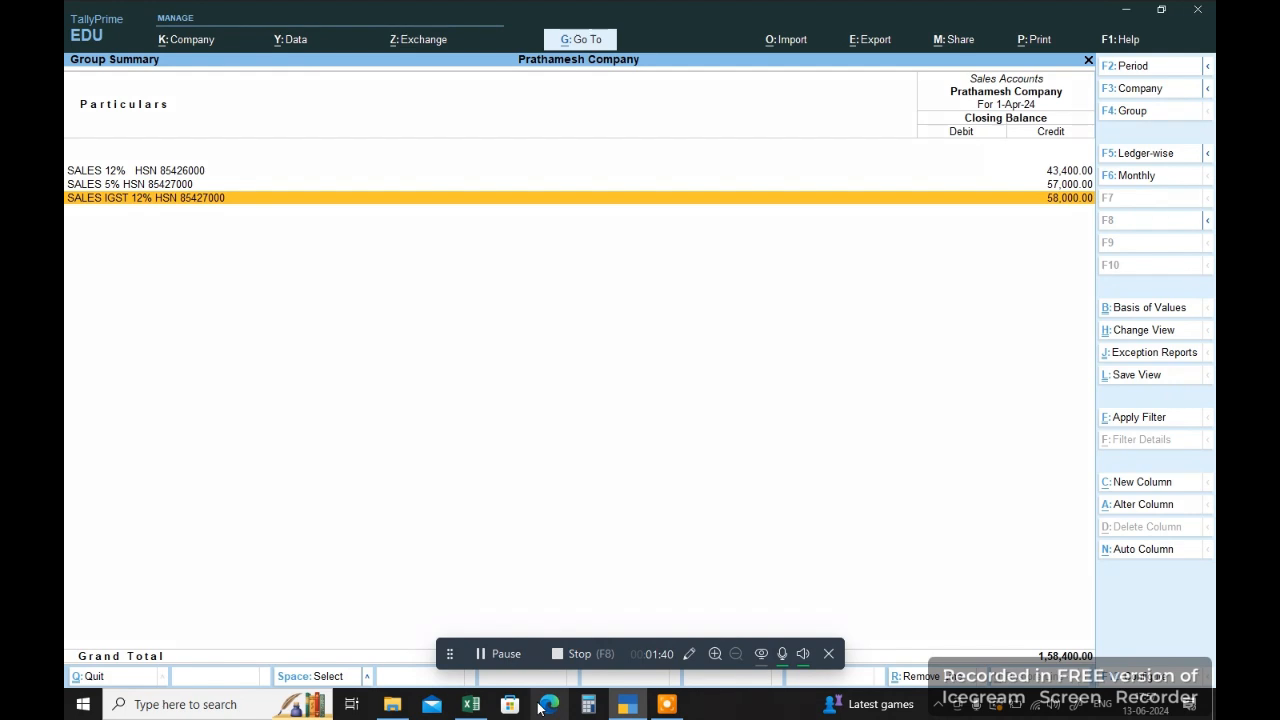
{"action": "left_click", "coordinate": [471, 704]}
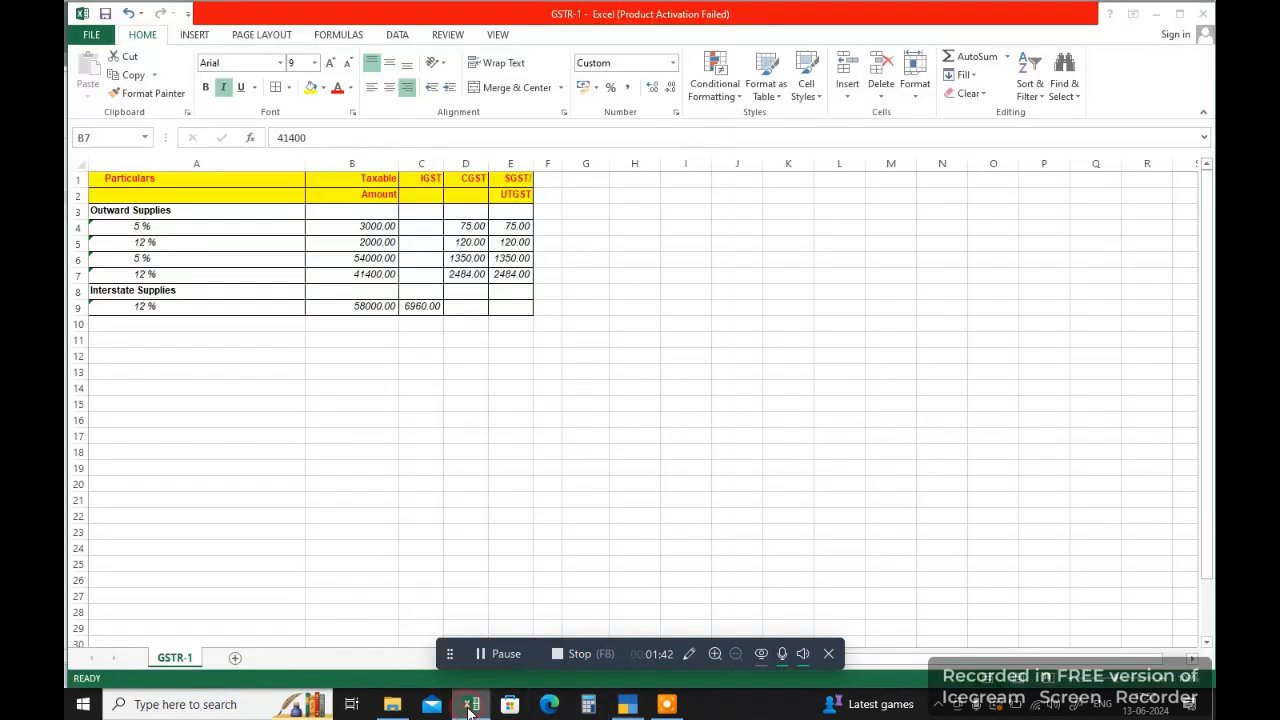
{"action": "left_click", "coordinate": [366, 305]}
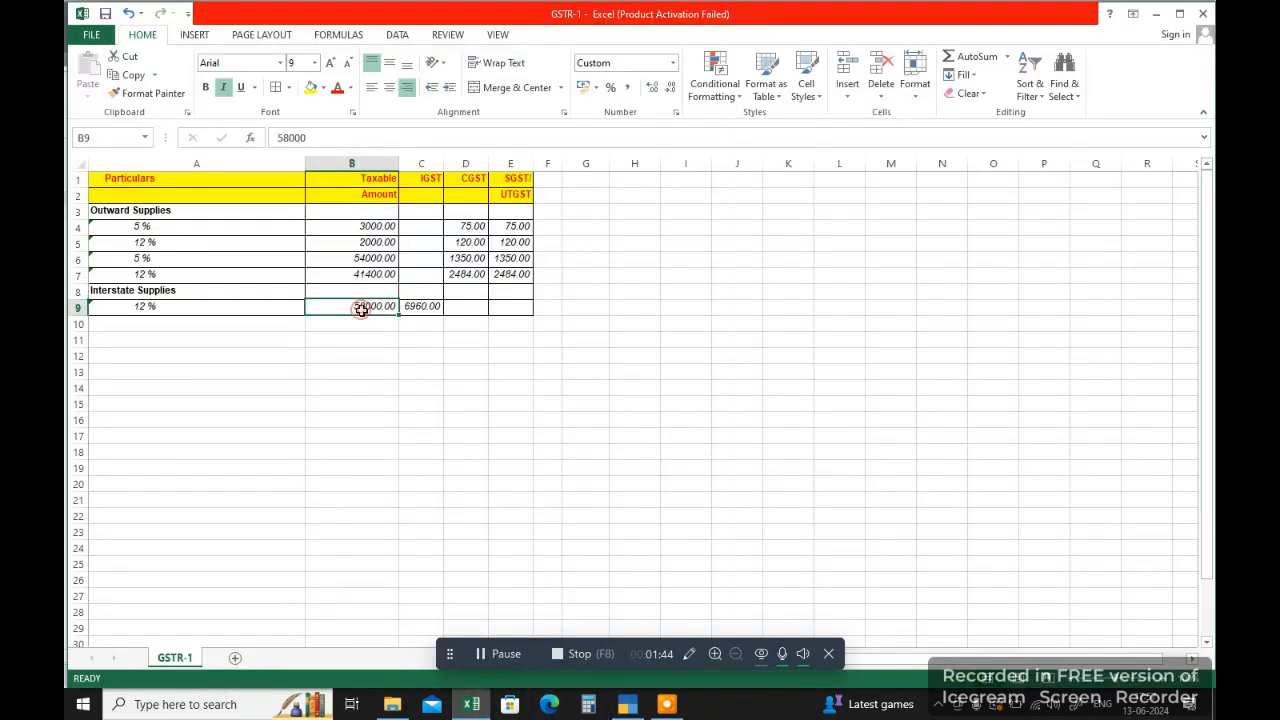
Step: Review the whole rate-wise table in Excel, checking the last outward 12 % row against the interstate 12 % row
{"action": "left_click_drag", "start_coordinate": [125, 180], "coordinate": [517, 311]}
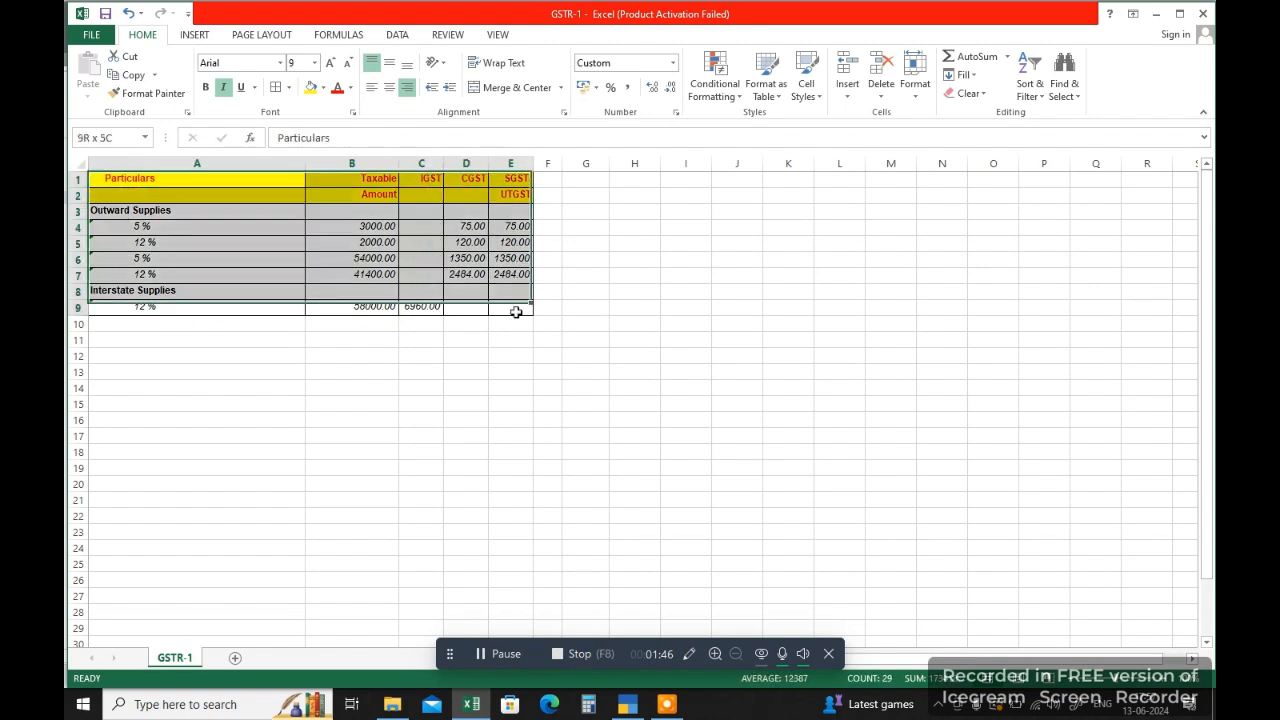
{"action": "left_click", "coordinate": [465, 371]}
{"action": "left_click_drag", "start_coordinate": [183, 275], "coordinate": [386, 276]}
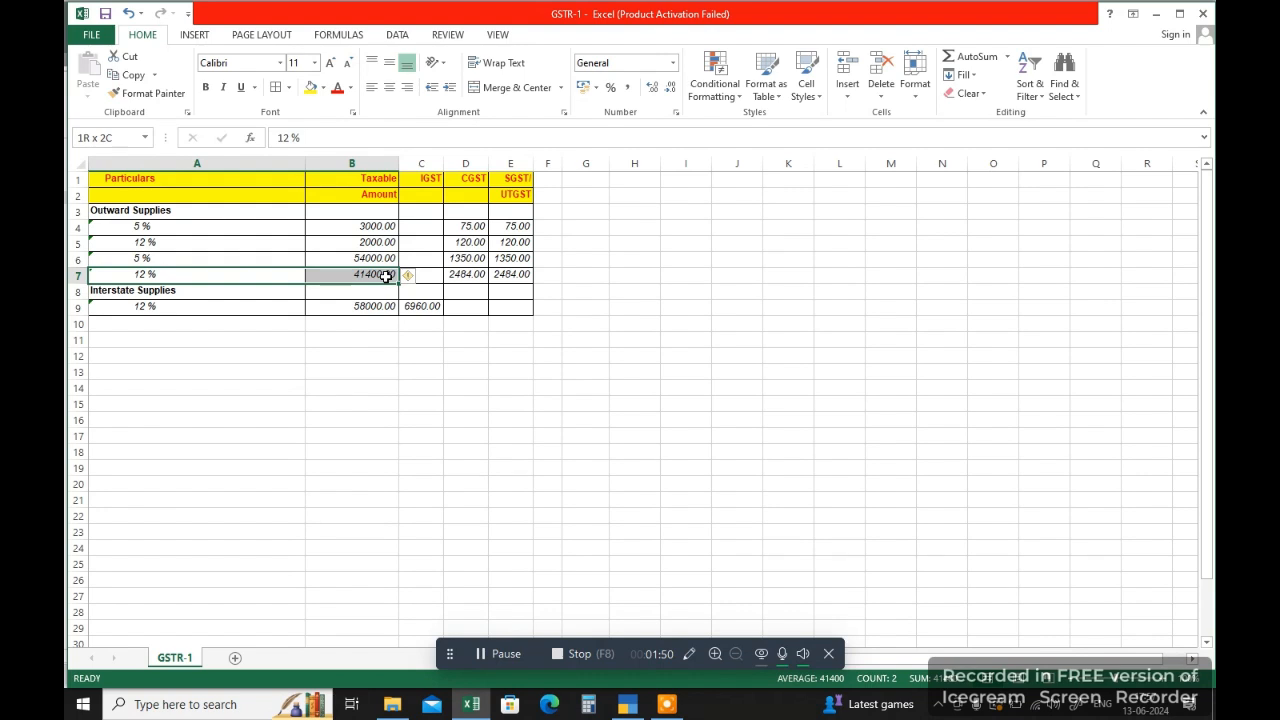
{"action": "left_click_drag", "start_coordinate": [236, 313], "coordinate": [408, 308]}
{"action": "key", "text": "ctrl+v"}
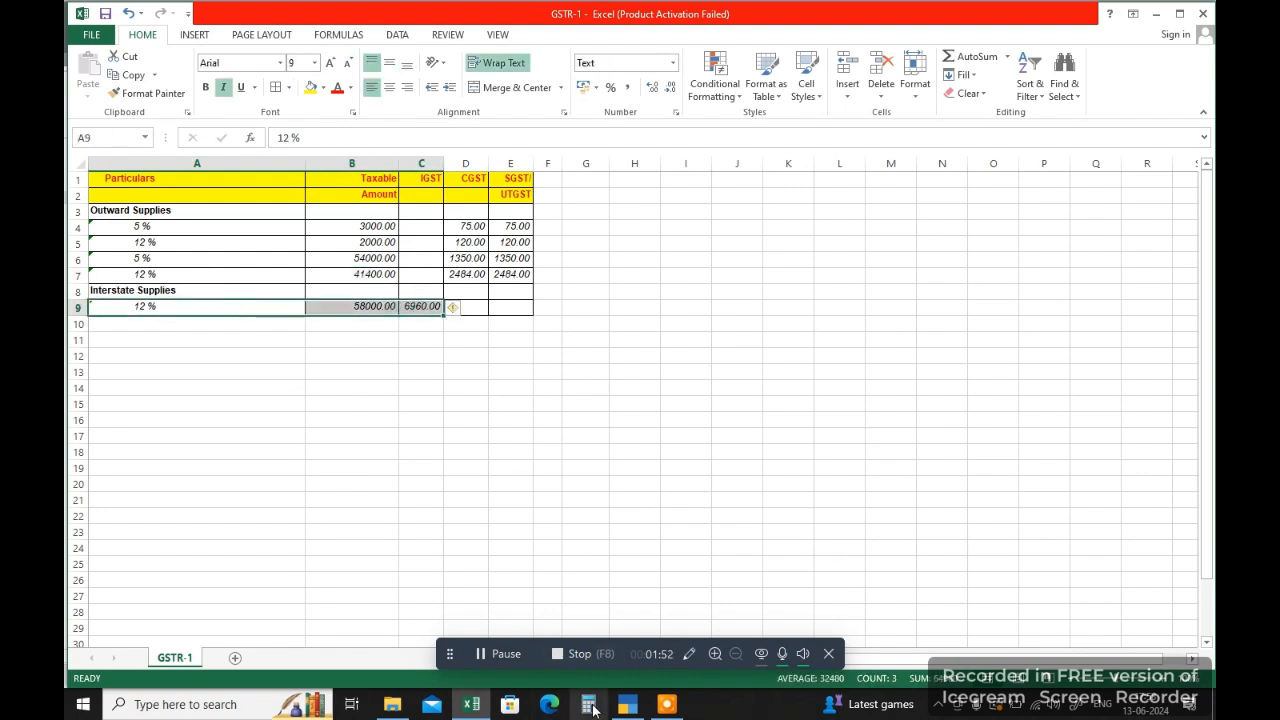
Step: Switch to TallyPrime, examine the April vouchers of the SALES IGST 12% ledger, and return to the Gateway of Tally
{"action": "left_click", "coordinate": [627, 704]}
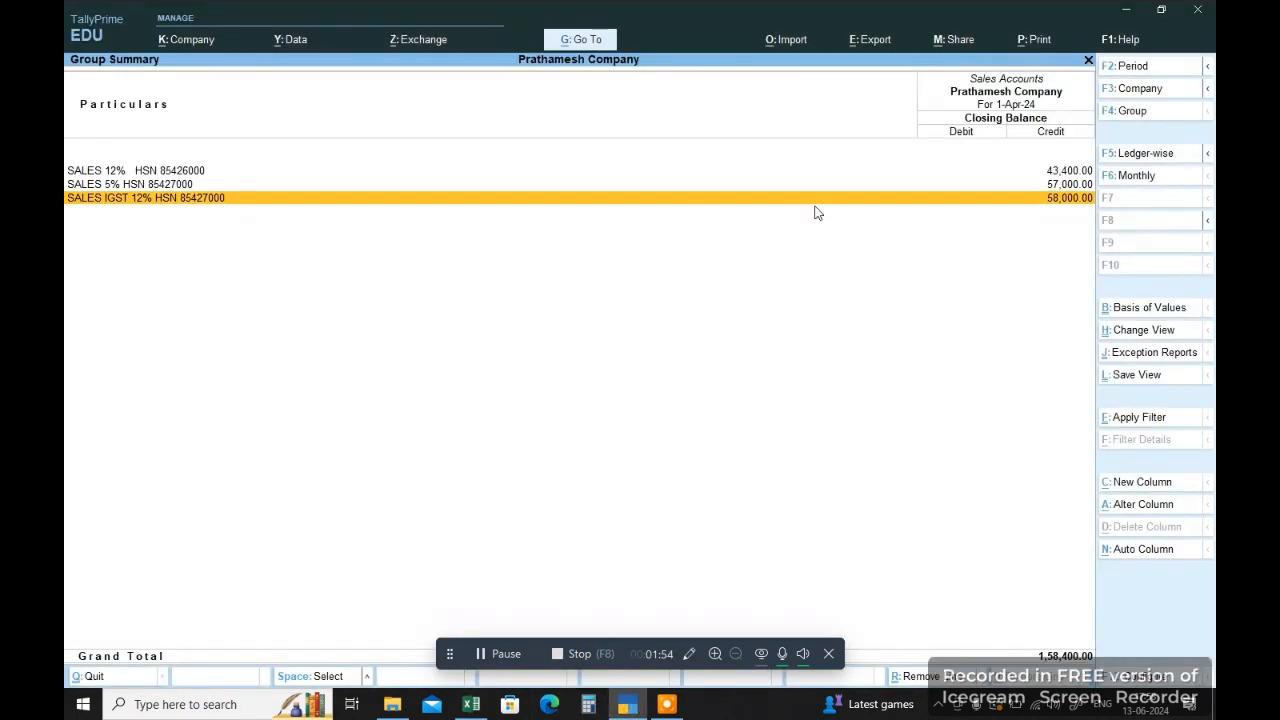
{"action": "key", "text": "Return"}
{"action": "key", "text": "Return"}
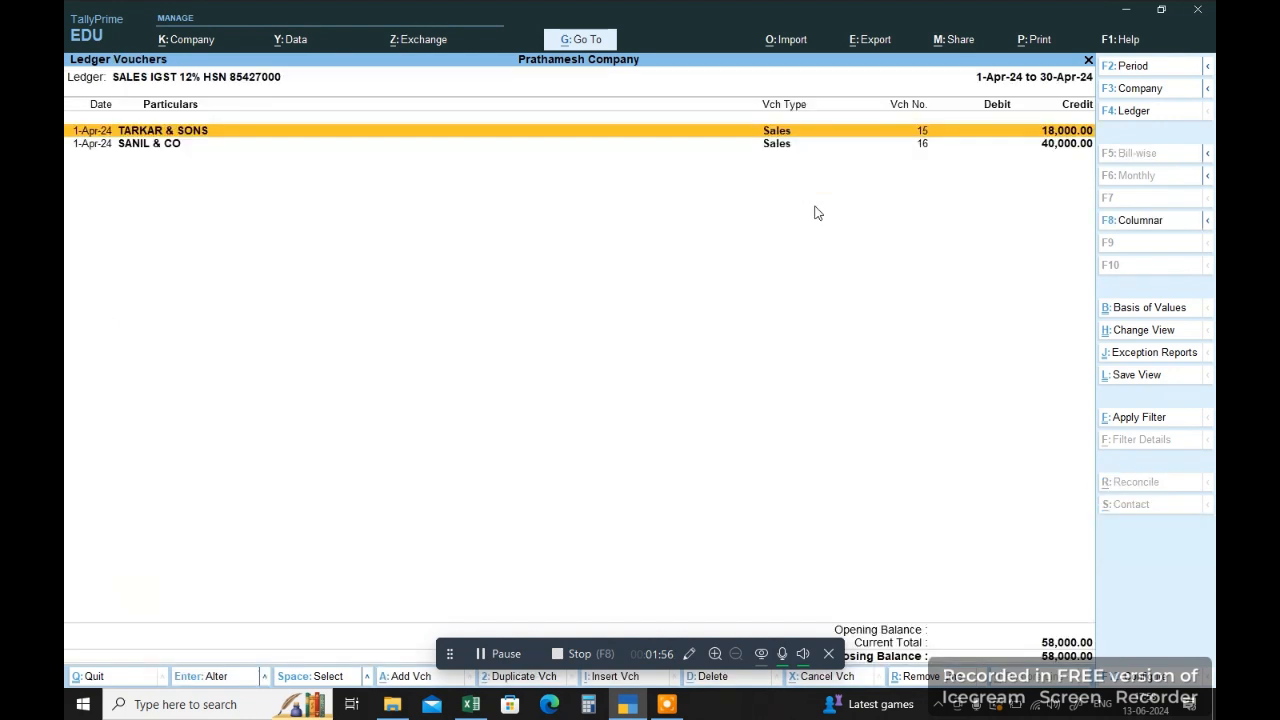
{"action": "key", "text": "Down"}
{"action": "key", "text": "Up"}
{"action": "key", "text": "Escape"}
{"action": "key", "text": "Escape"}
{"action": "key", "text": "Escape"}
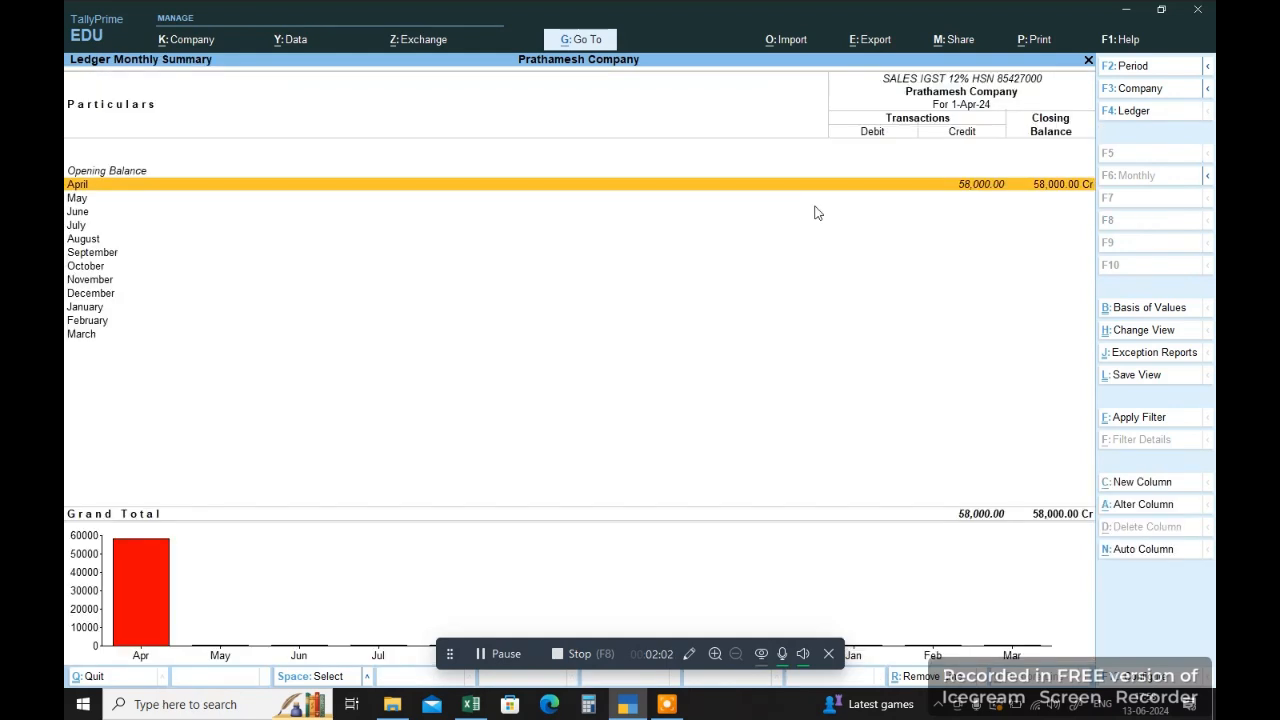
{"action": "key", "text": "Escape"}
Step: Open the GSTR-1 return from the GST Reports among the additional display reports
{"action": "key", "text": "Down"}
{"action": "key", "text": "Down"}
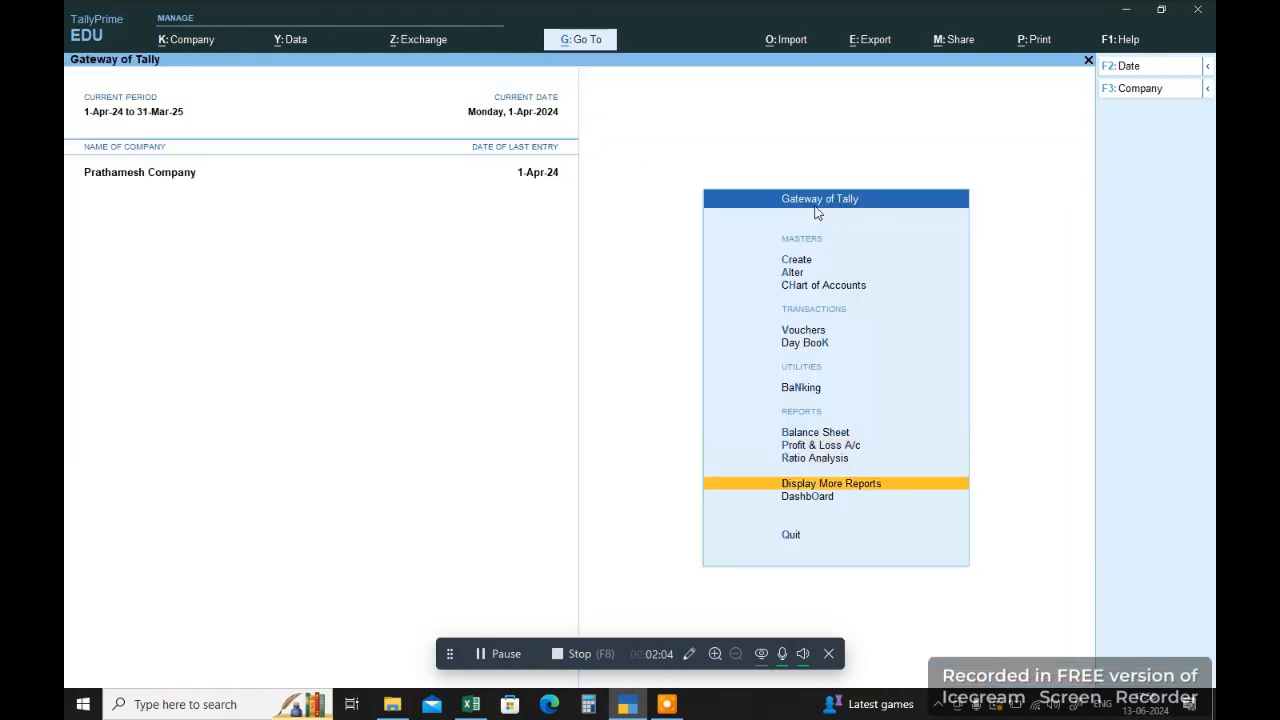
{"action": "key", "text": "Return"}
{"action": "key", "text": "Down"}
{"action": "key", "text": "Down"}
{"action": "key", "text": "Down"}
{"action": "key", "text": "Down"}
{"action": "key", "text": "Down"}
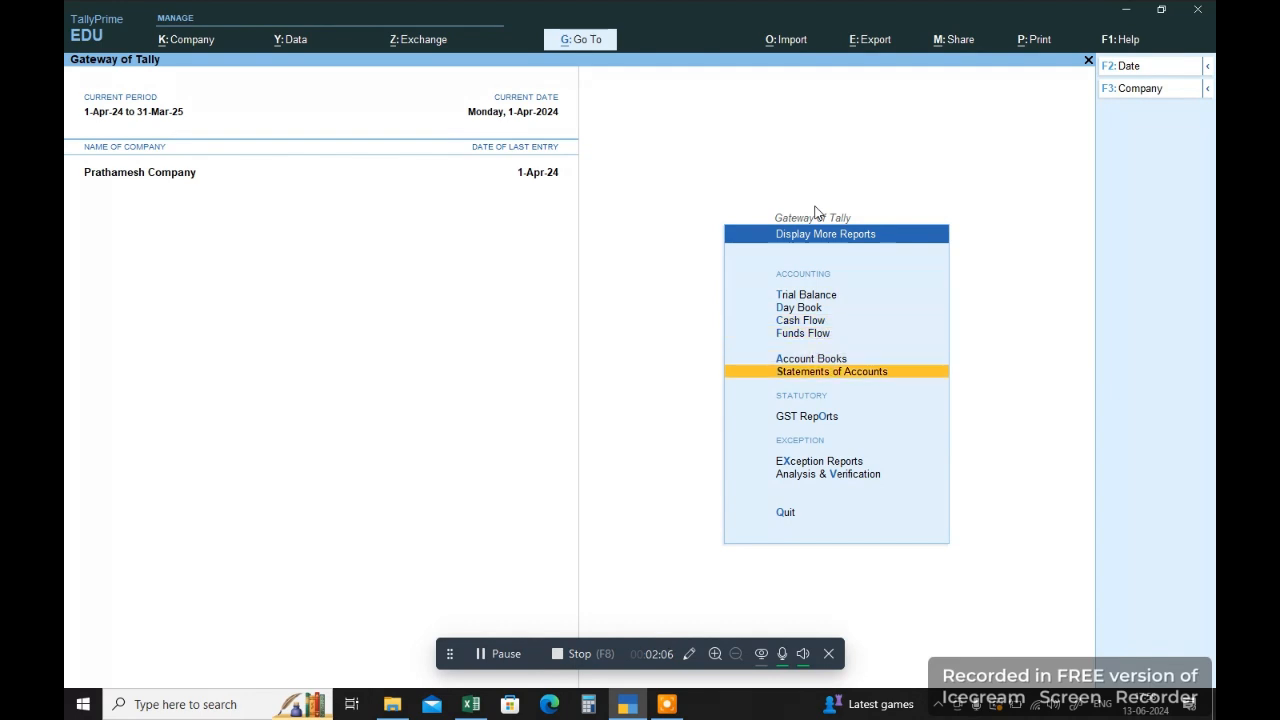
{"action": "key", "text": "Down"}
{"action": "key", "text": "Return"}
{"action": "key", "text": "Down"}
{"action": "key", "text": "Return"}
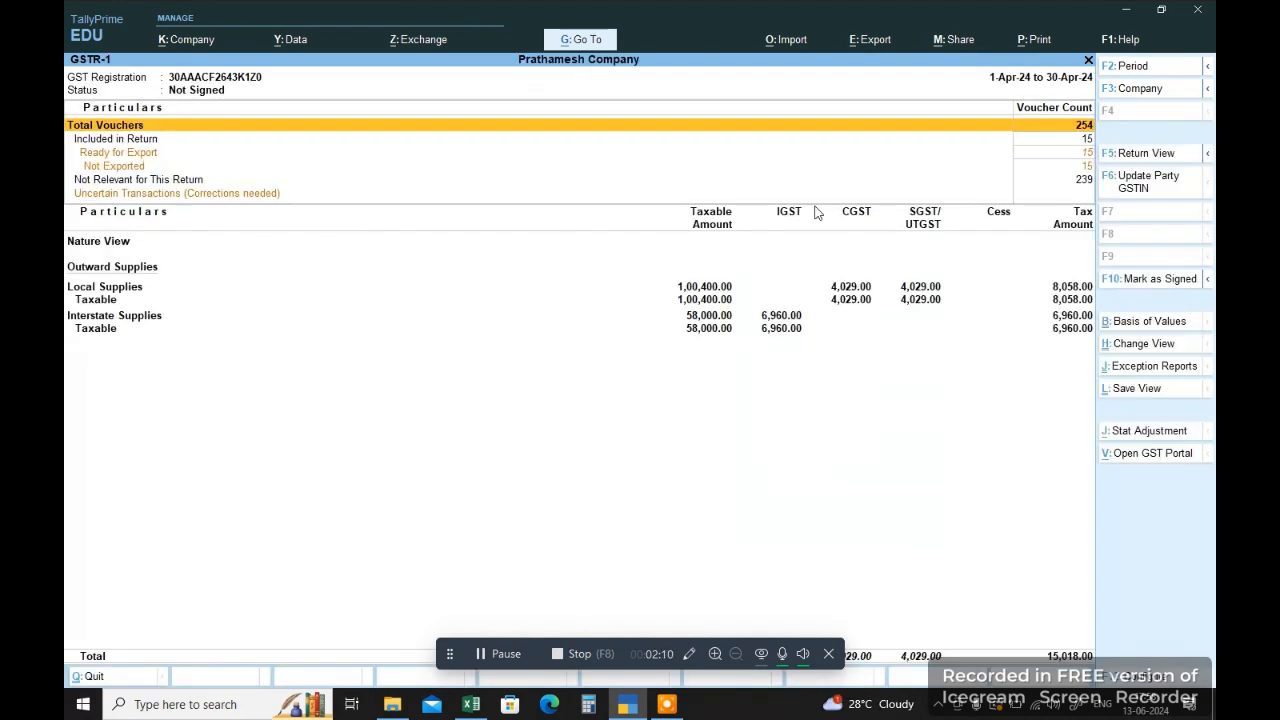
Step: Expand GSTR-1 to the detailed rate-wise view and open the voucher register of the interstate 12 % supplies
{"action": "key", "text": "alt+F5"}
{"action": "key", "text": "Down"}
{"action": "key", "text": "Down"}
{"action": "key", "text": "Down"}
{"action": "key", "text": "Down"}
{"action": "key", "text": "Down"}
{"action": "key", "text": "Down"}
{"action": "key", "text": "Down"}
{"action": "key", "text": "Down"}
{"action": "key", "text": "Down"}
{"action": "key", "text": "Down"}
{"action": "key", "text": "Down"}
{"action": "key", "text": "Down"}
{"action": "key", "text": "Down"}
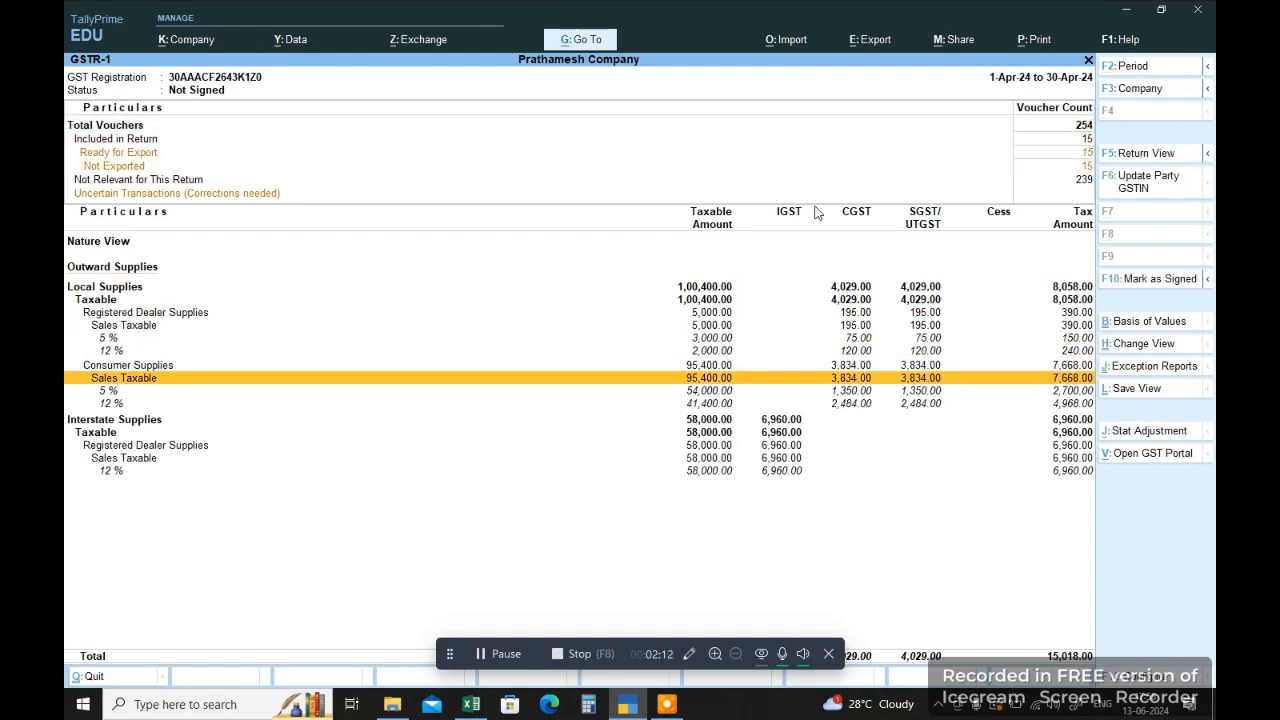
{"action": "key", "text": "Down"}
{"action": "key", "text": "Down"}
{"action": "key", "text": "Down"}
{"action": "key", "text": "Down"}
{"action": "key", "text": "Down"}
{"action": "key", "text": "Down"}
{"action": "key", "text": "Down"}
{"action": "key", "text": "Return"}
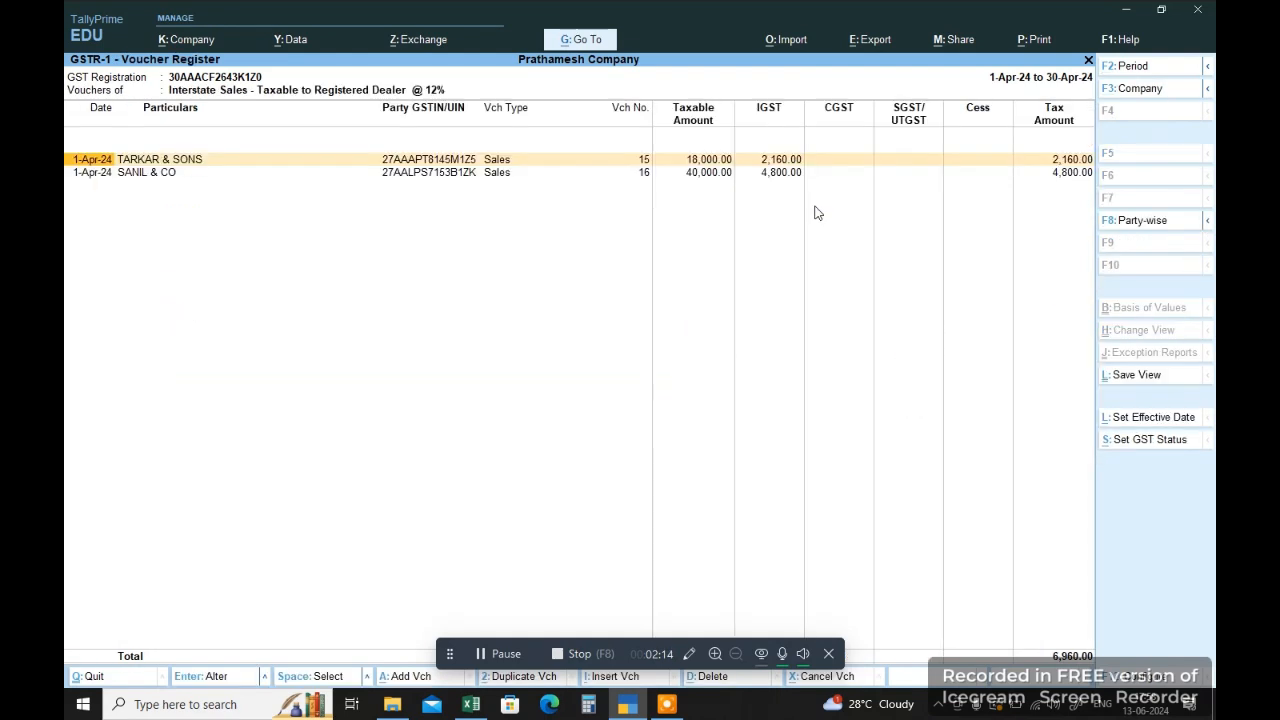
Step: Examine the taxable amount and IGST of both interstate 12% vouchers, and return to the GSTR-1 summary
{"action": "key", "text": "Down"}
{"action": "key", "text": "Up"}
{"action": "key", "text": "Down"}
{"action": "key", "text": "Up"}
{"action": "key", "text": "Down"}
{"action": "key", "text": "Up"}
{"action": "key", "text": "Down"}
{"action": "key", "text": "Up"}
{"action": "key", "text": "Down"}
{"action": "key", "text": "Escape"}
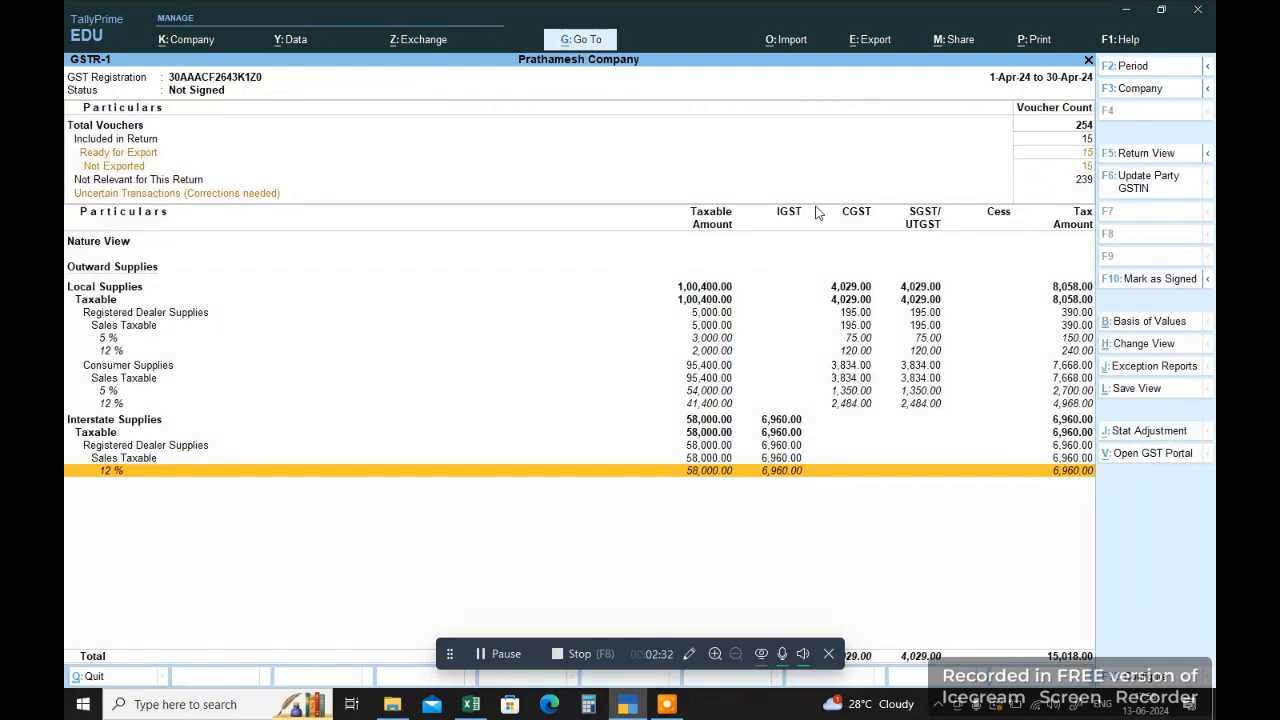
Step: Leave GSTR-1 and open the April vouchers of the SALES IGST 12% ledger through Sales Accounts in the Profit & Loss A/c
{"action": "key", "text": "Escape"}
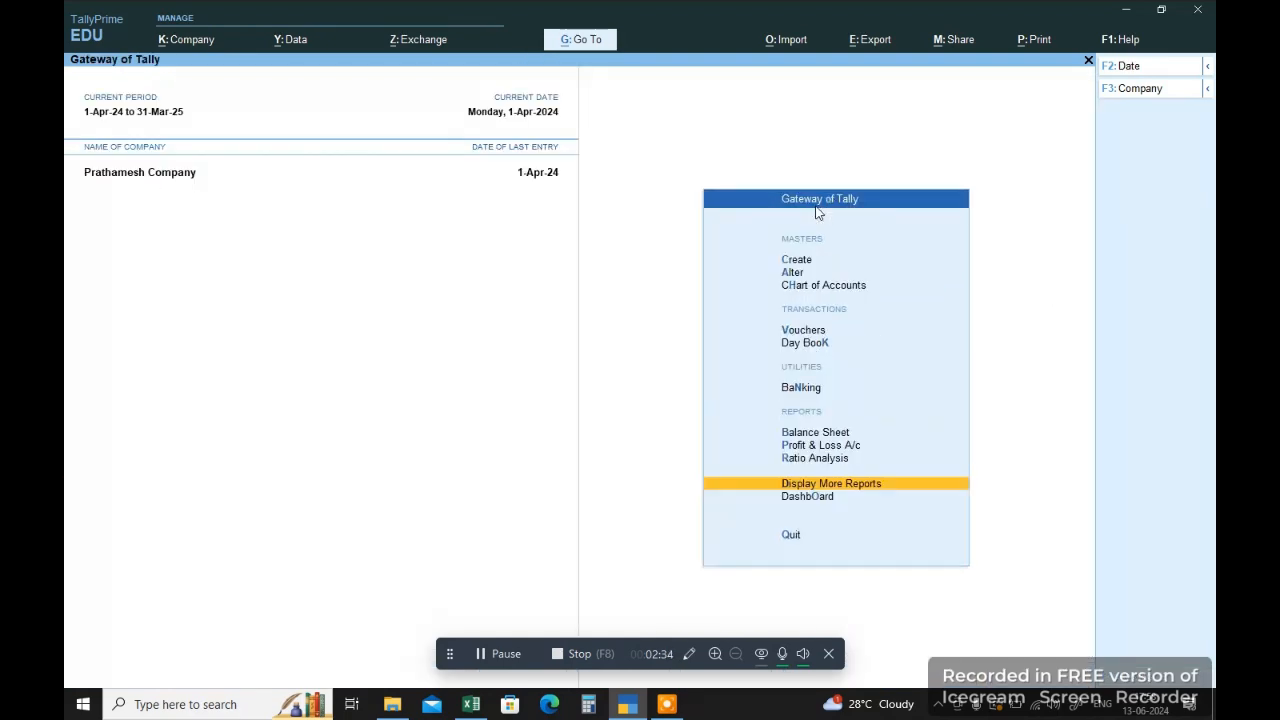
{"action": "key", "text": "Up"}
{"action": "key", "text": "Up"}
{"action": "key", "text": "Return"}
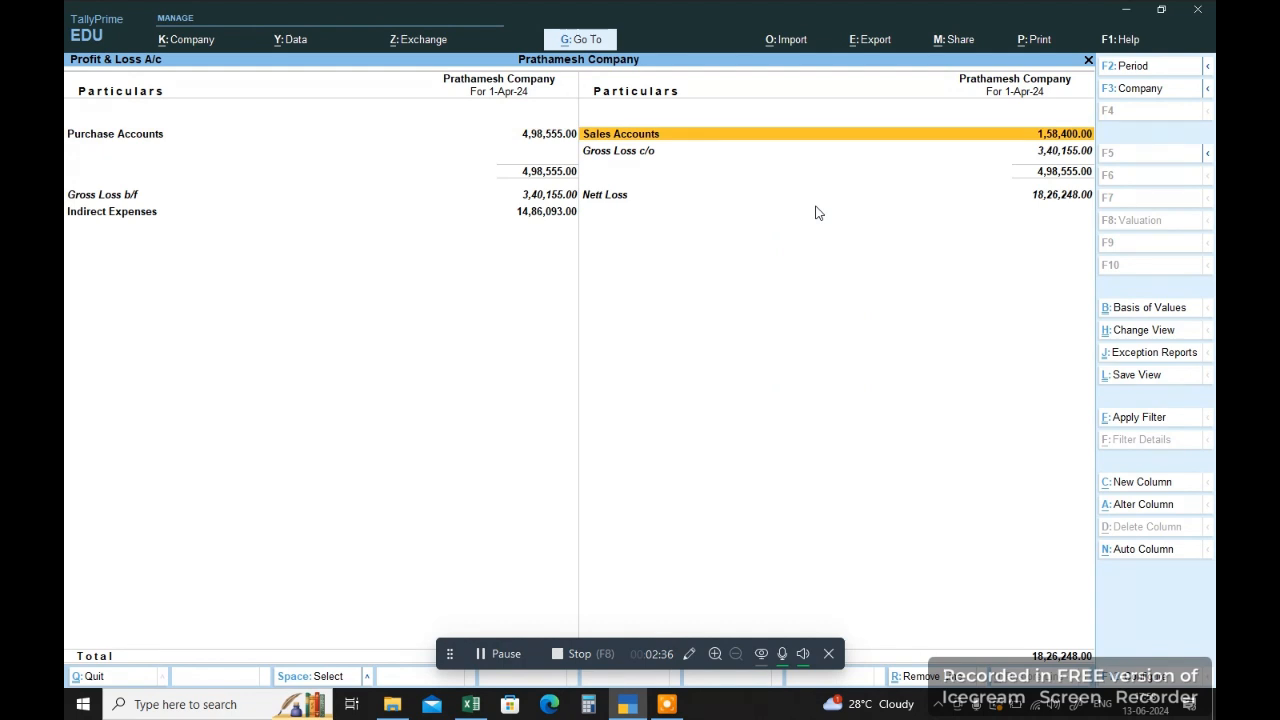
{"action": "key", "text": "Return"}
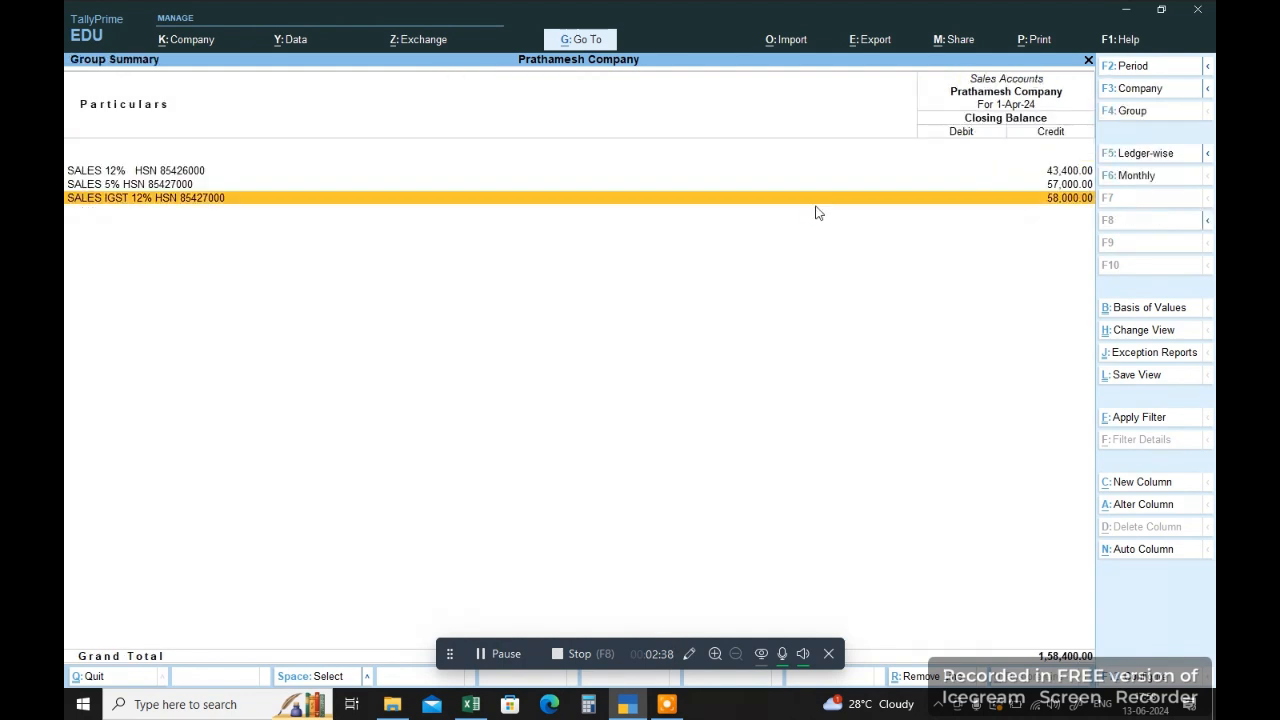
{"action": "key", "text": "Return"}
{"action": "key", "text": "Return"}
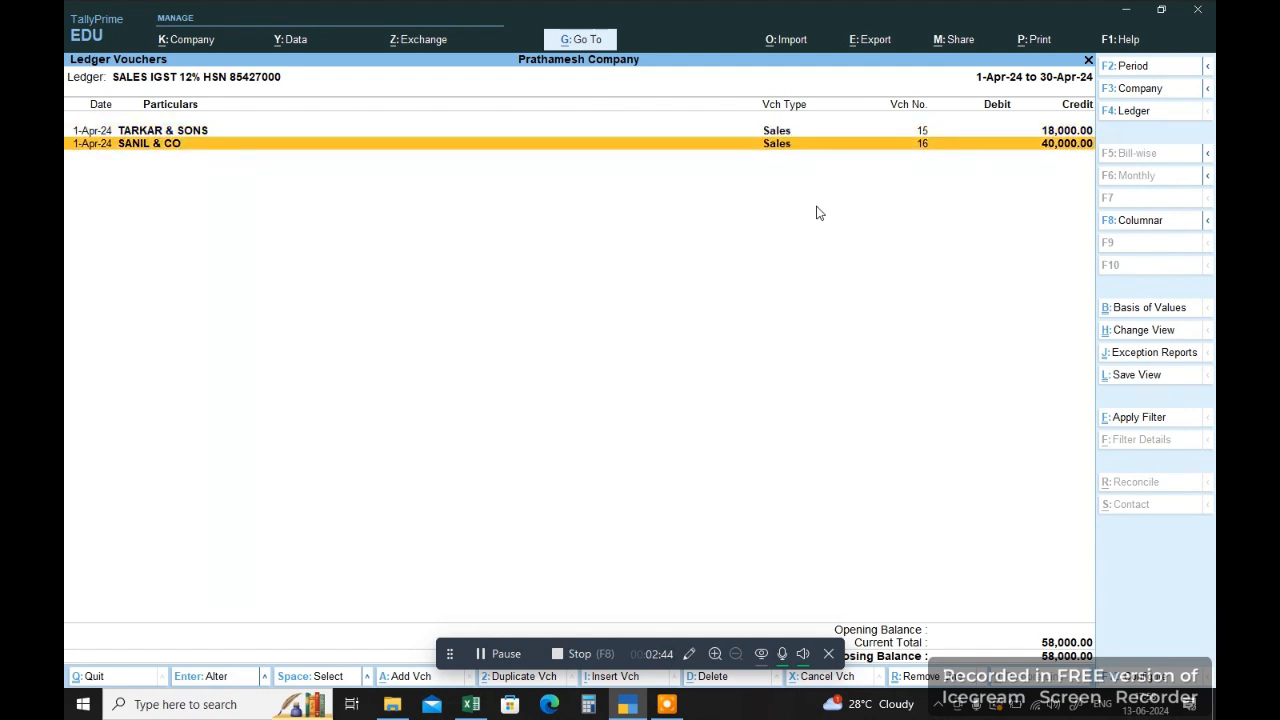
Step: Inspect the ledger and tax entries of sales voucher No. 16, and return to the Gateway of Tally without altering it
{"action": "key", "text": "Return"}
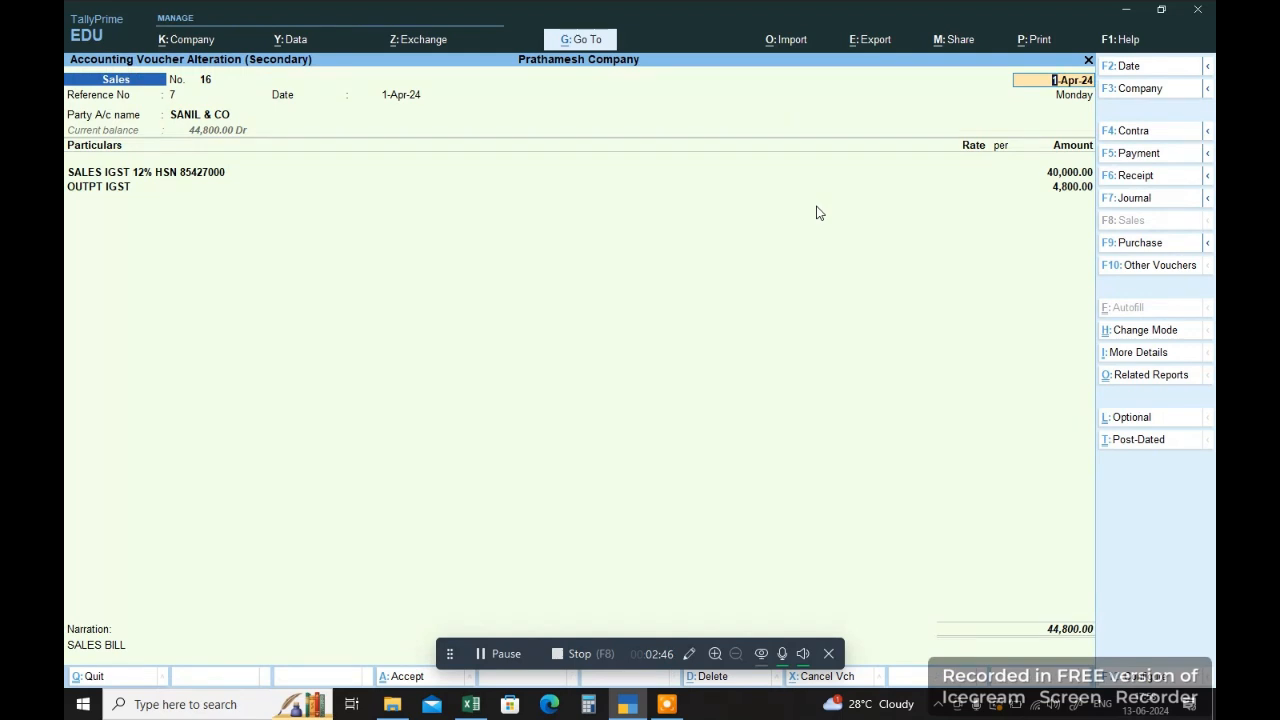
{"action": "key", "text": "BackSpace"}
{"action": "key", "text": "Escape"}
{"action": "key", "text": "Escape"}
{"action": "key", "text": "Escape"}
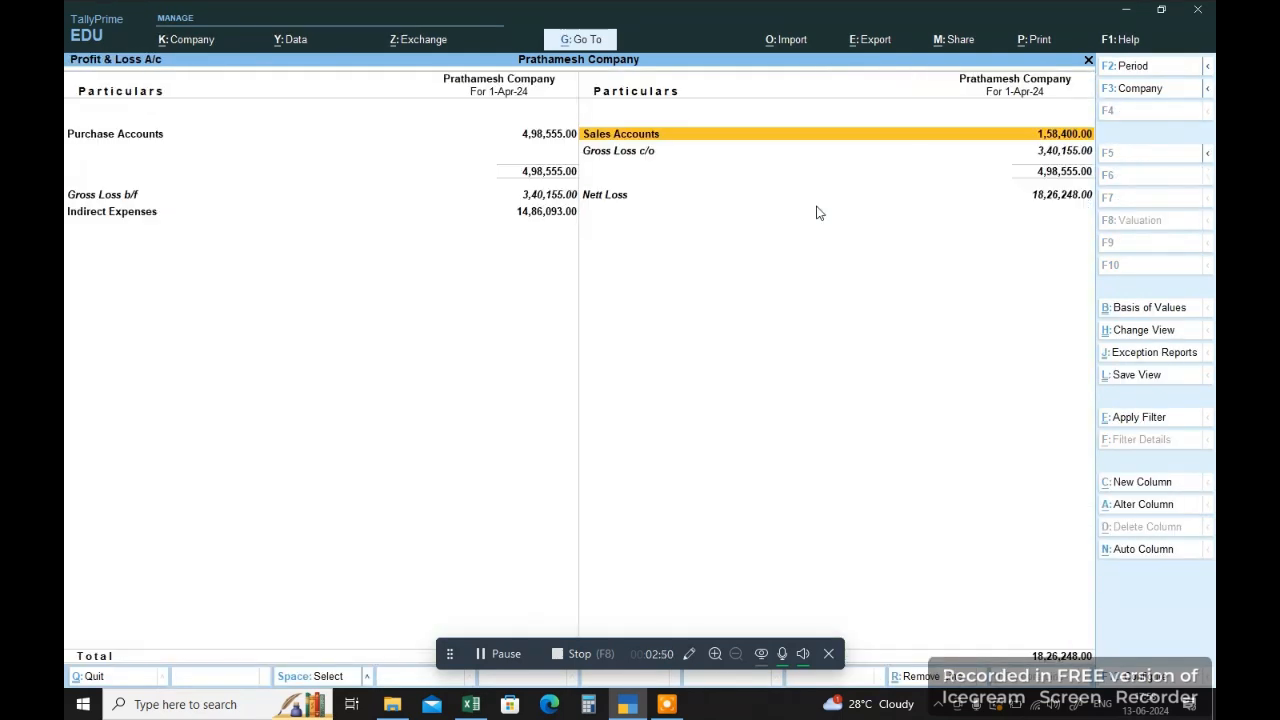
{"action": "key", "text": "Escape"}
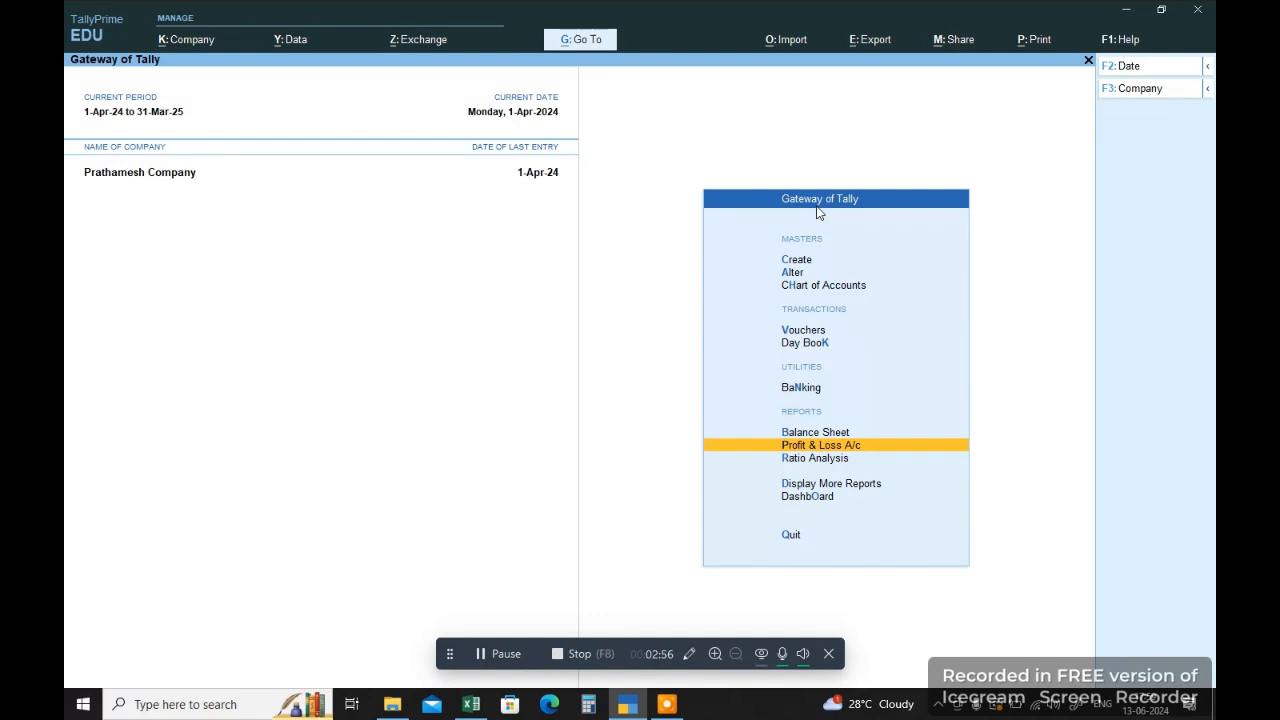
Step: Switch to Excel and review the header rows of the rate-wise GSTR-1 table
{"action": "left_click", "coordinate": [471, 704]}
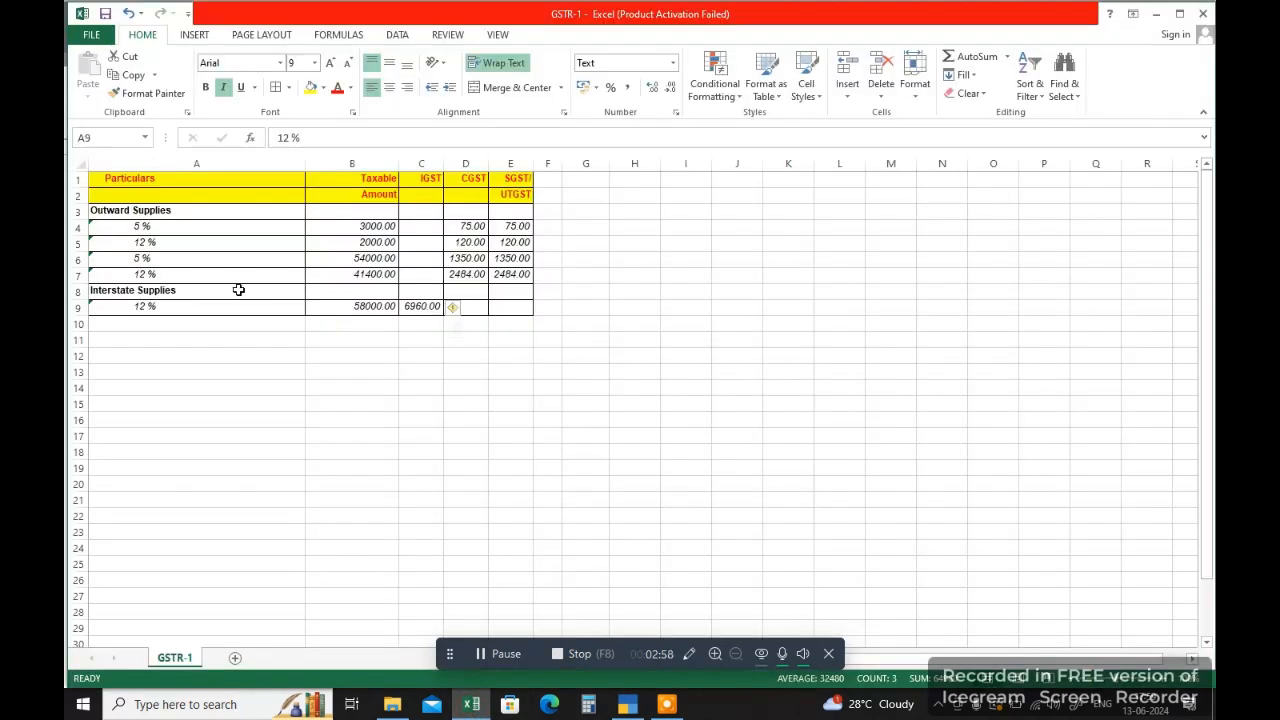
{"action": "left_click_drag", "start_coordinate": [159, 177], "coordinate": [497, 200]}
{"action": "left_click", "coordinate": [450, 355]}
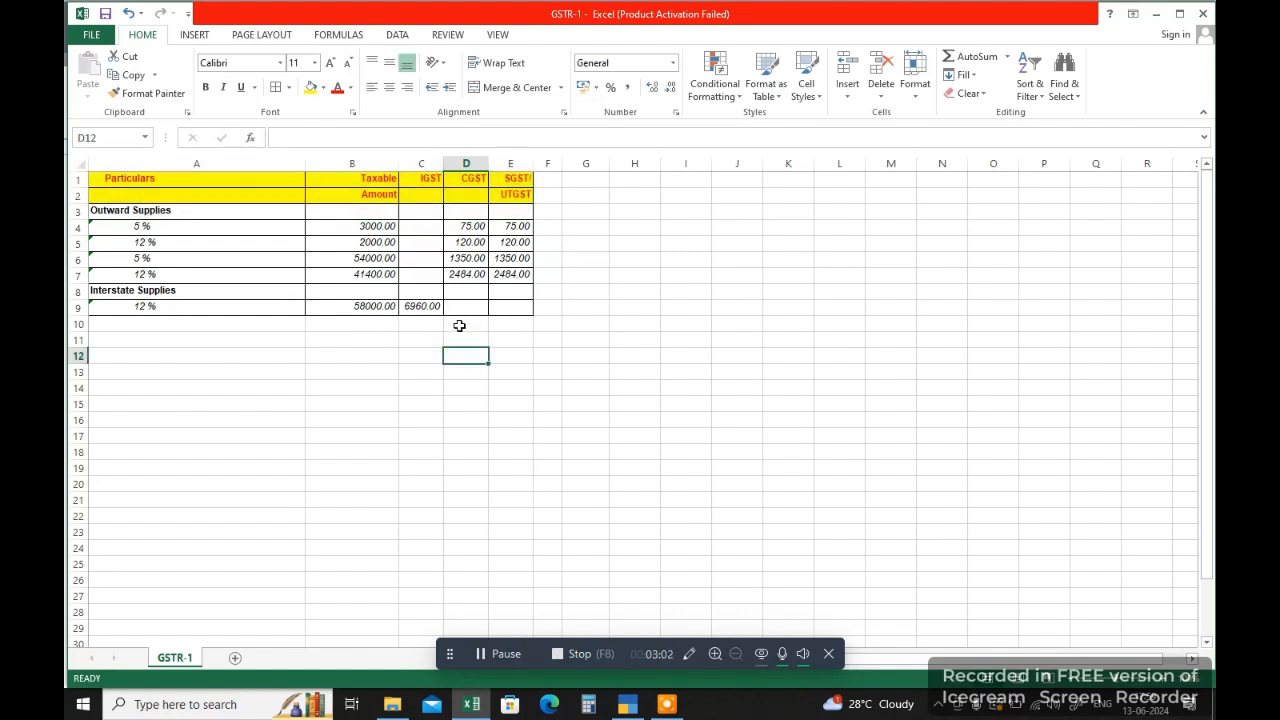